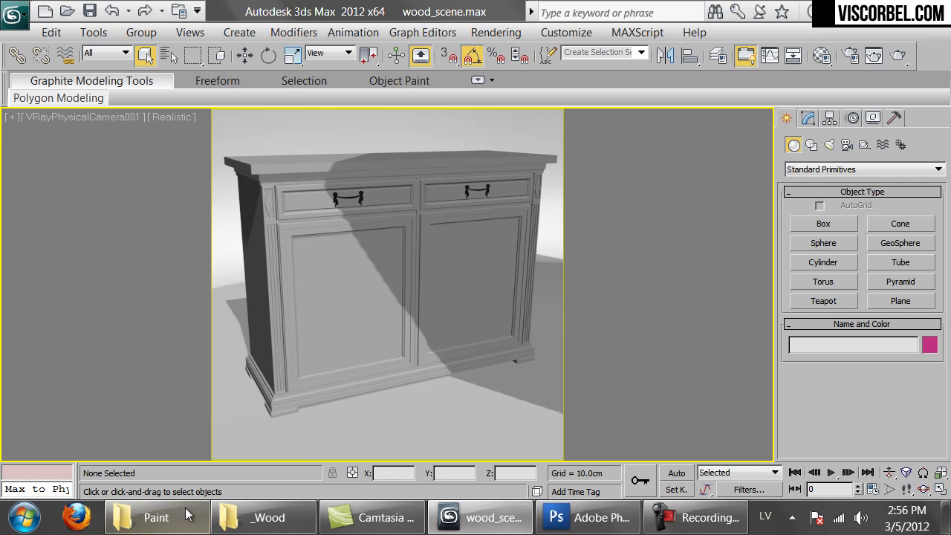
- Close the _Wood folder window and open BlackChest2.jpg from the Paint folder
right_click(249, 517)
click(223, 479)
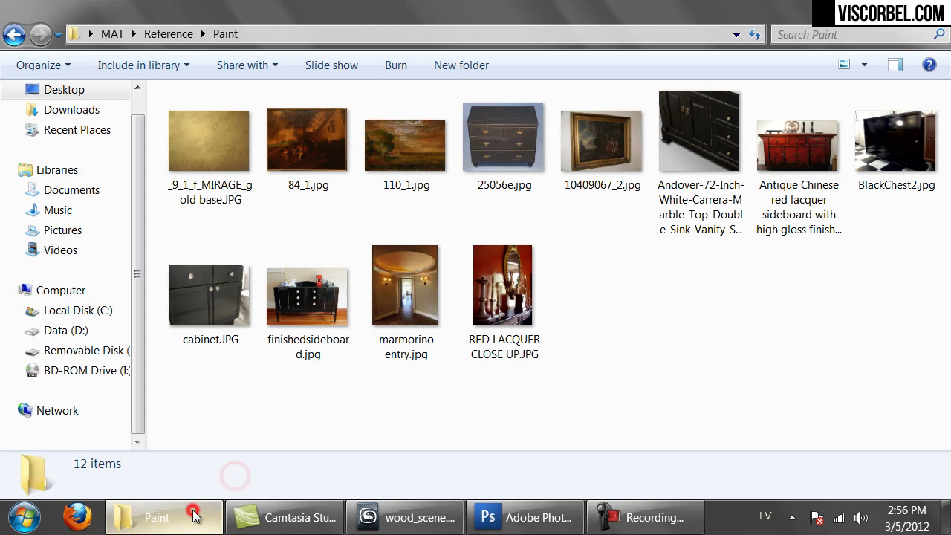
drag(314, 438, 401, 451)
click(376, 451)
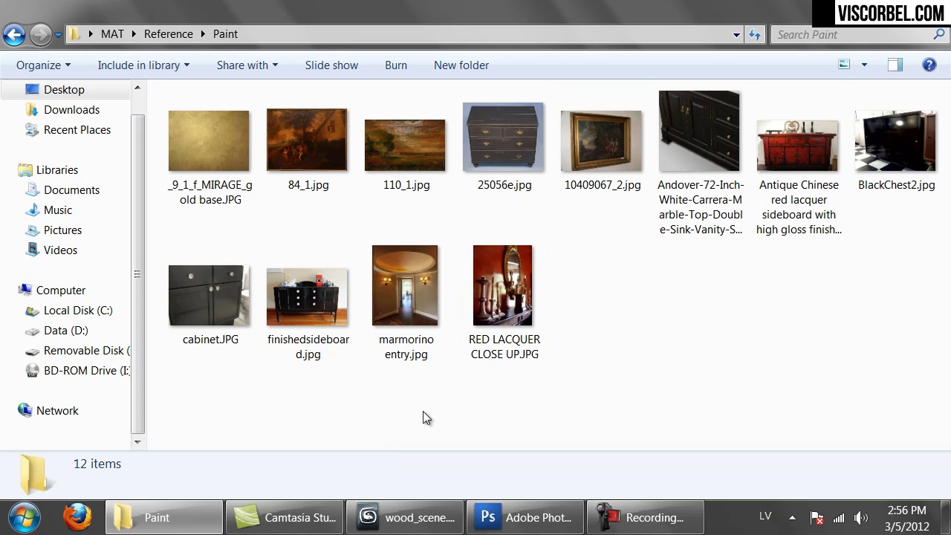
double_click(882, 139)
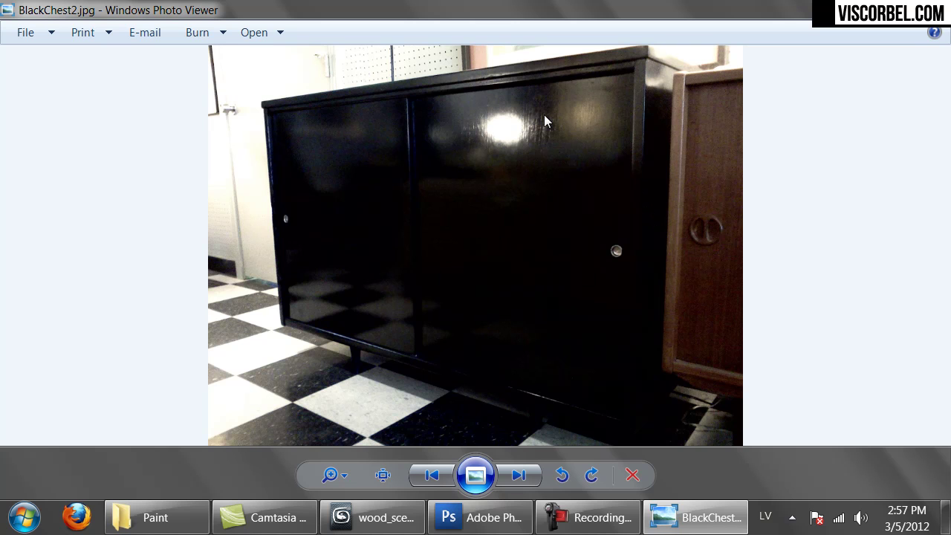
- Set the cabinet material's diffuse colour to near-black (value 20)
click(375, 518)
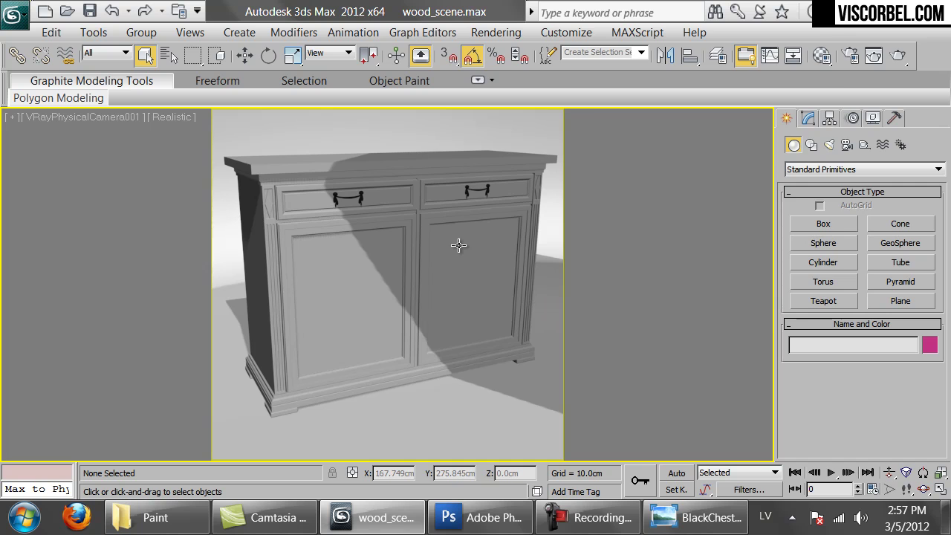
key(m)
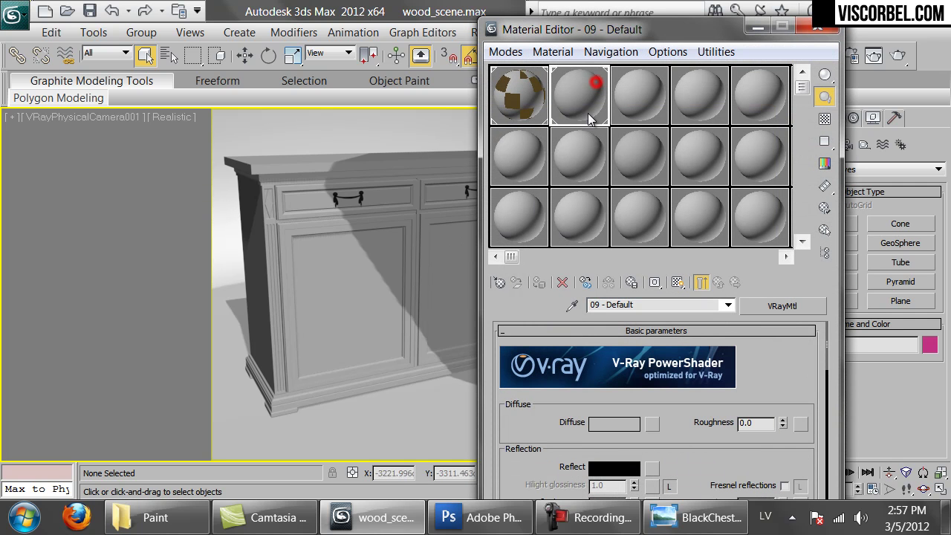
drag(713, 448, 607, 364)
click(600, 355)
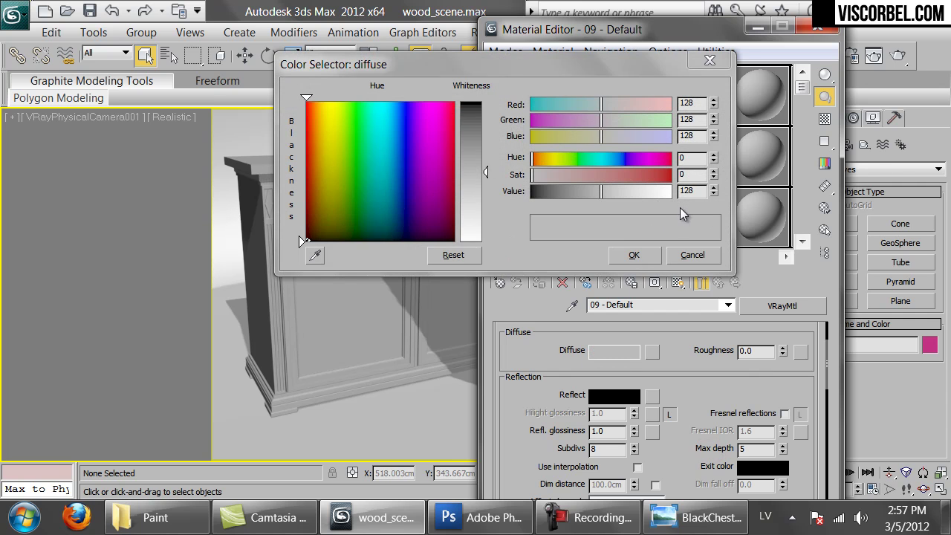
double_click(690, 191)
text(20)
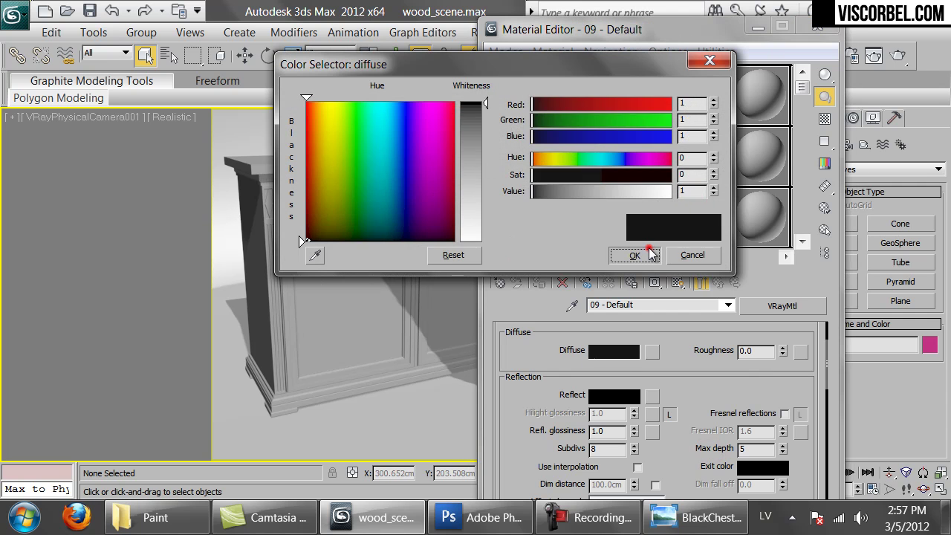
key(Return)
click(633, 255)
- Set the reflection colour to grey 143 and show a checker background in the preview
drag(648, 28, 706, 29)
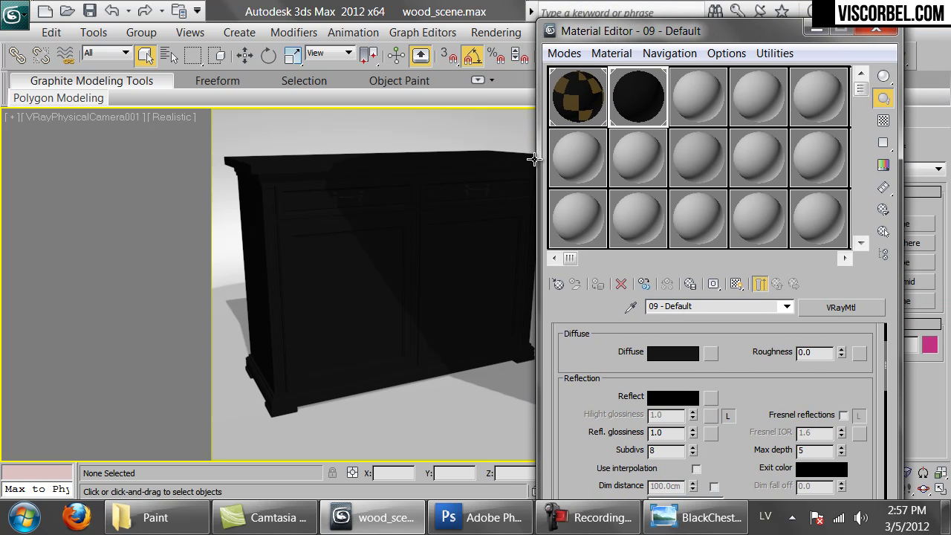
click(694, 518)
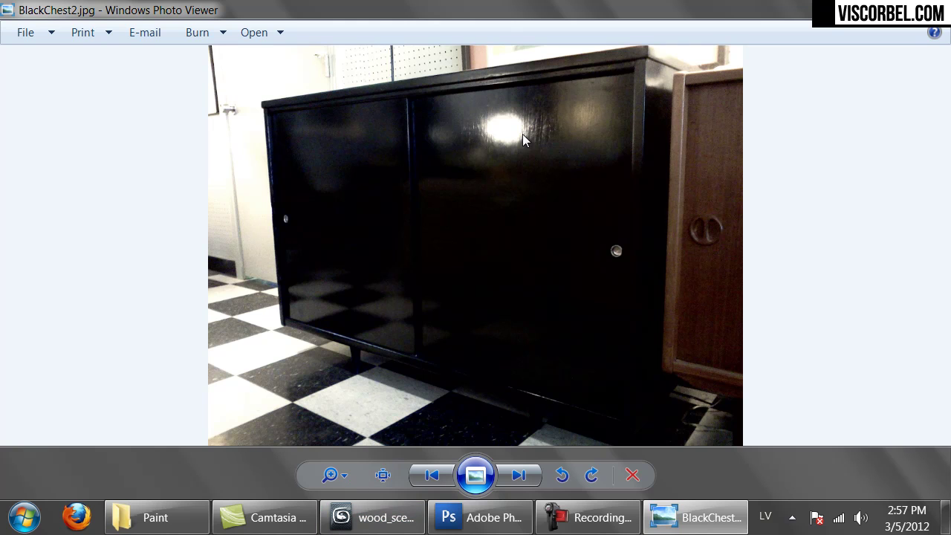
click(393, 520)
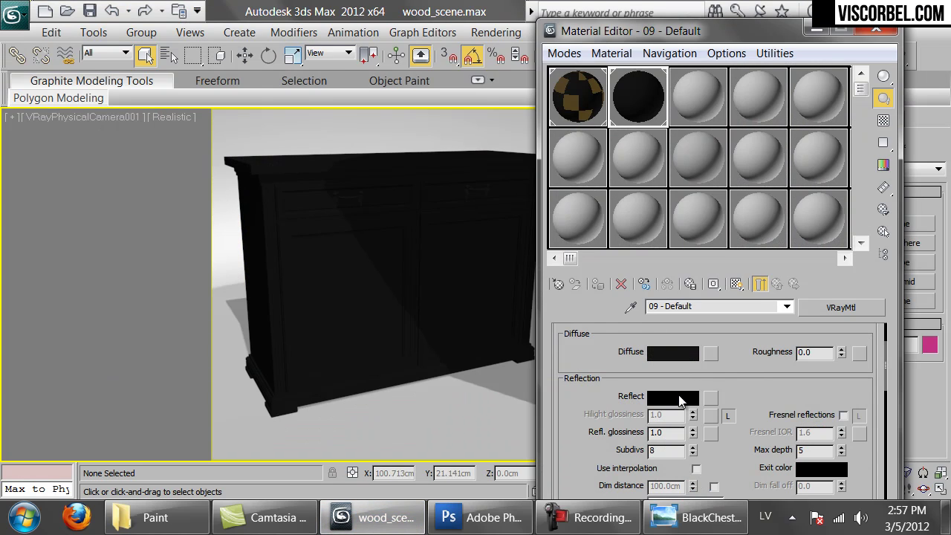
click(675, 396)
click(602, 192)
drag(605, 192, 609, 190)
click(636, 257)
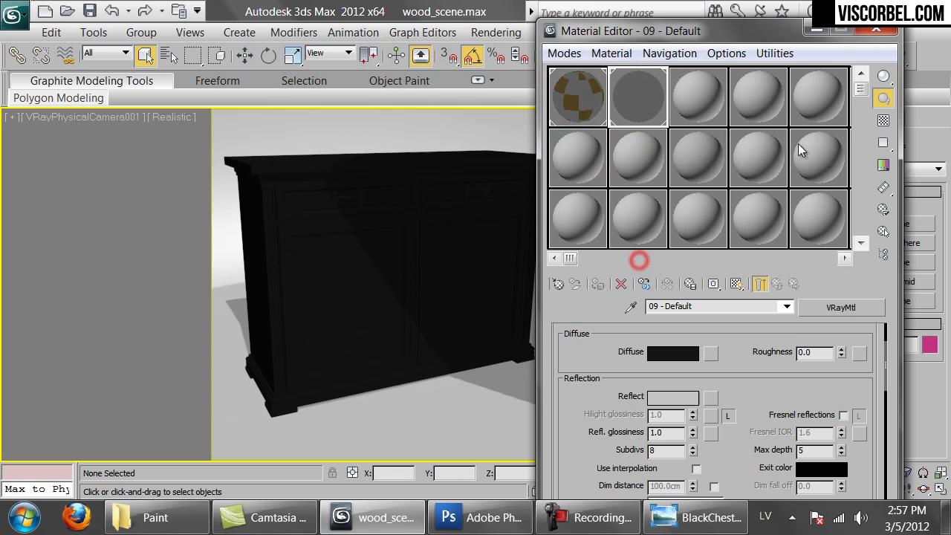
click(883, 120)
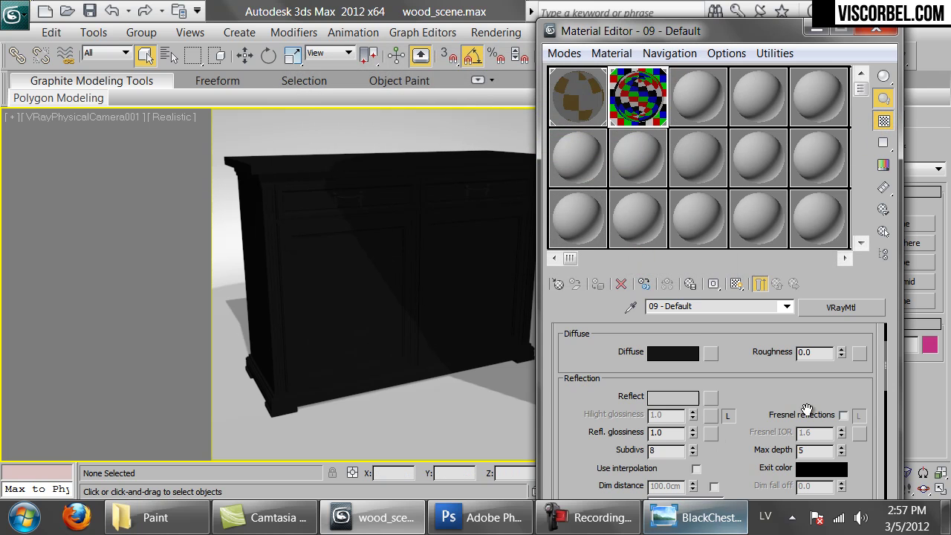
- Enable Fresnel reflections and compare an enlarged material preview with the BlackChest2 photo
click(843, 414)
double_click(628, 107)
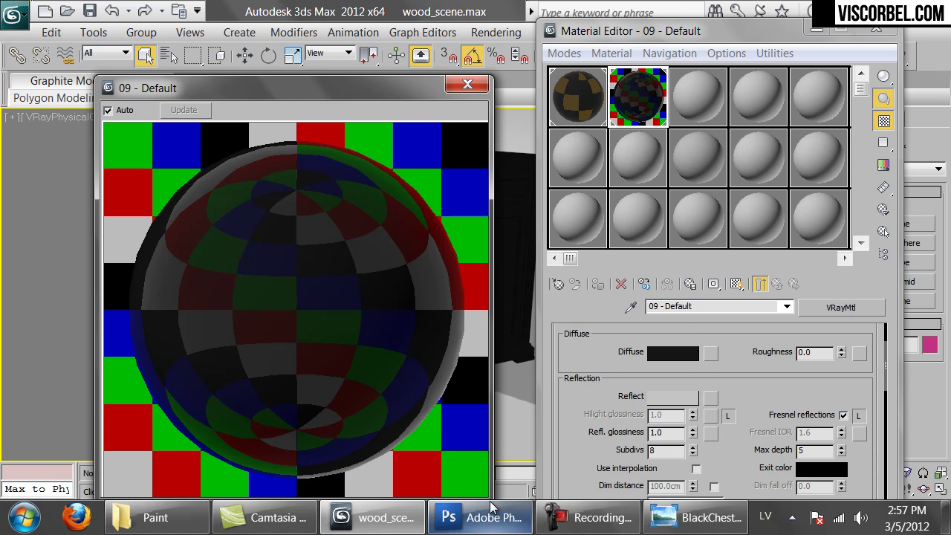
drag(475, 95, 397, 166)
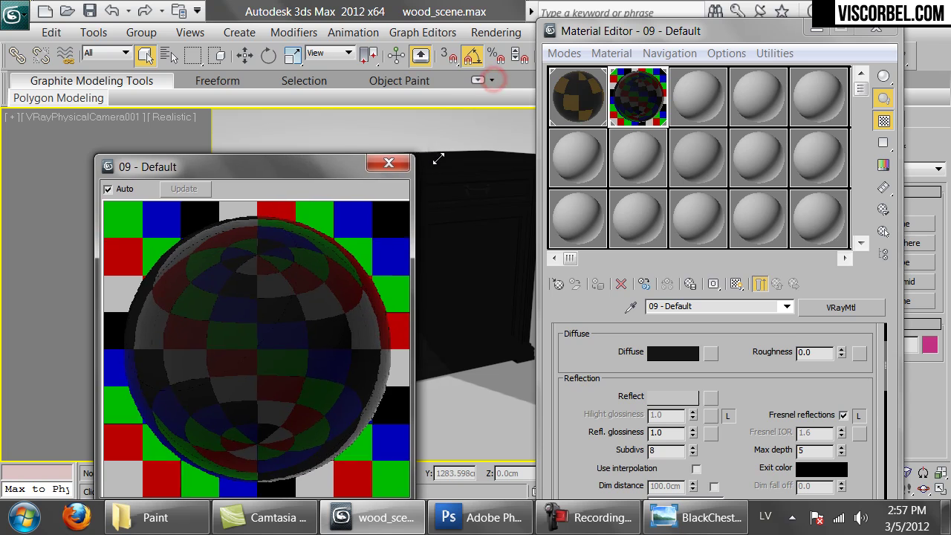
drag(308, 158, 341, 34)
click(685, 525)
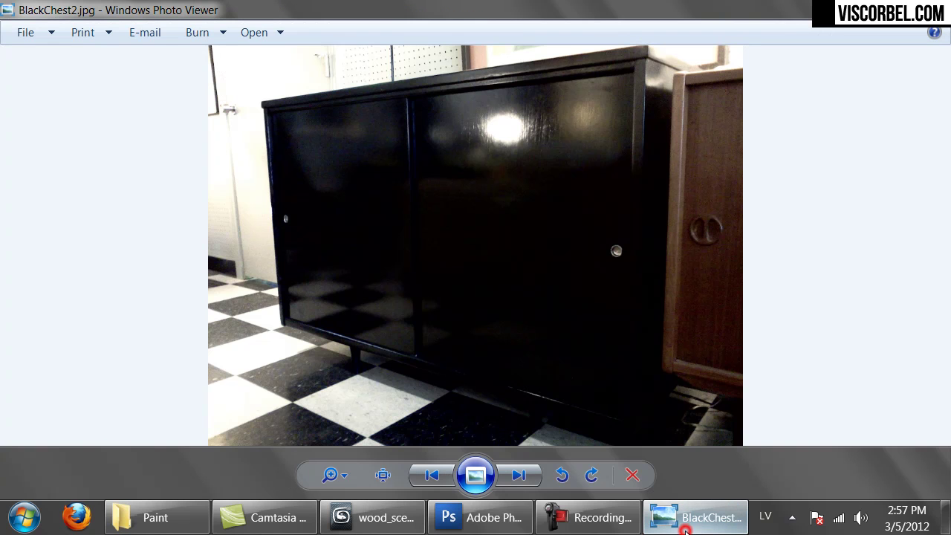
click(685, 525)
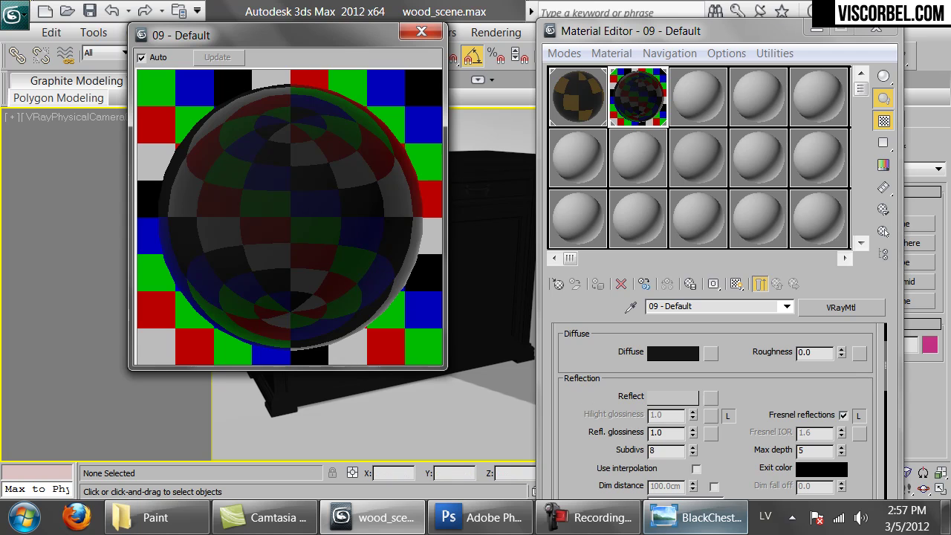
click(691, 526)
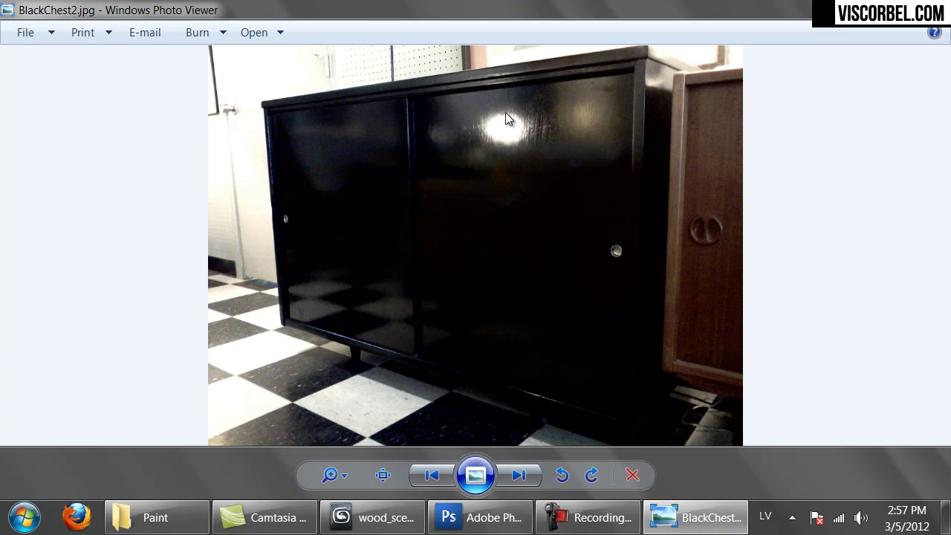
click(371, 517)
- Set reflection glossiness to 0.95
double_click(665, 432)
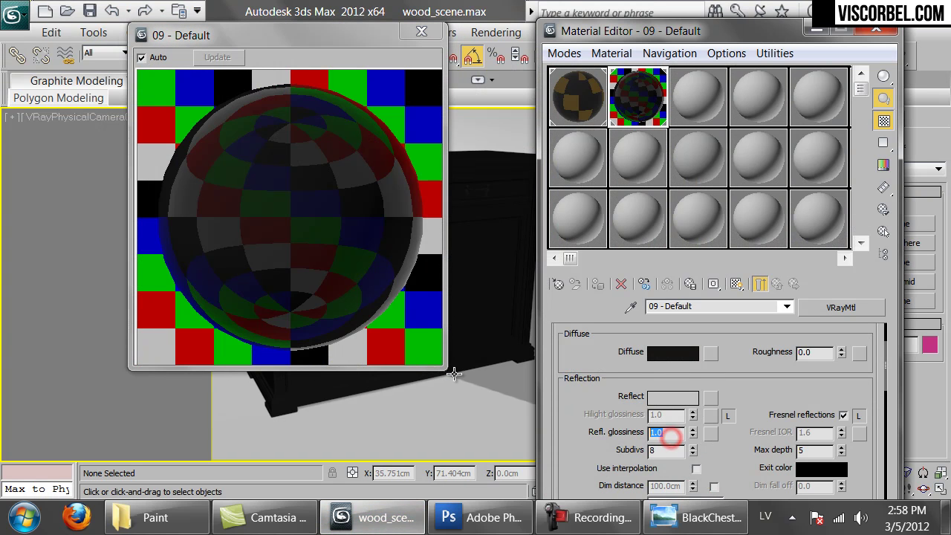
text(0.8)
key(Return)
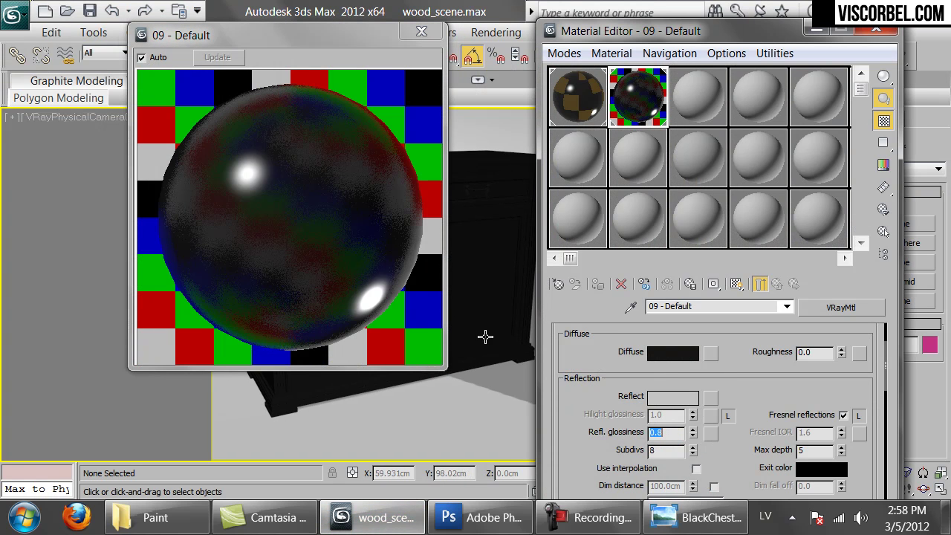
text(.95)
key(Return)
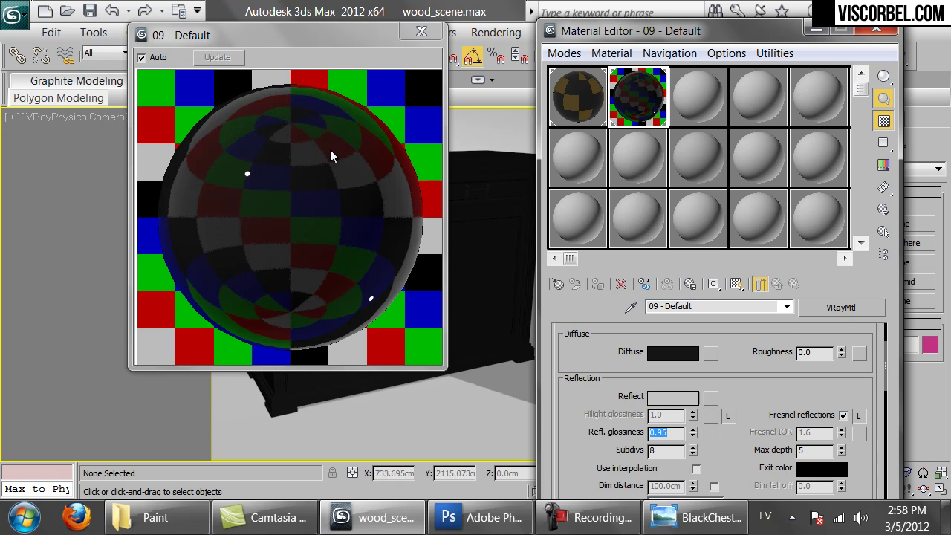
- Unlock the Fresnel IOR and set it to 2.5
mouse_move(724, 528)
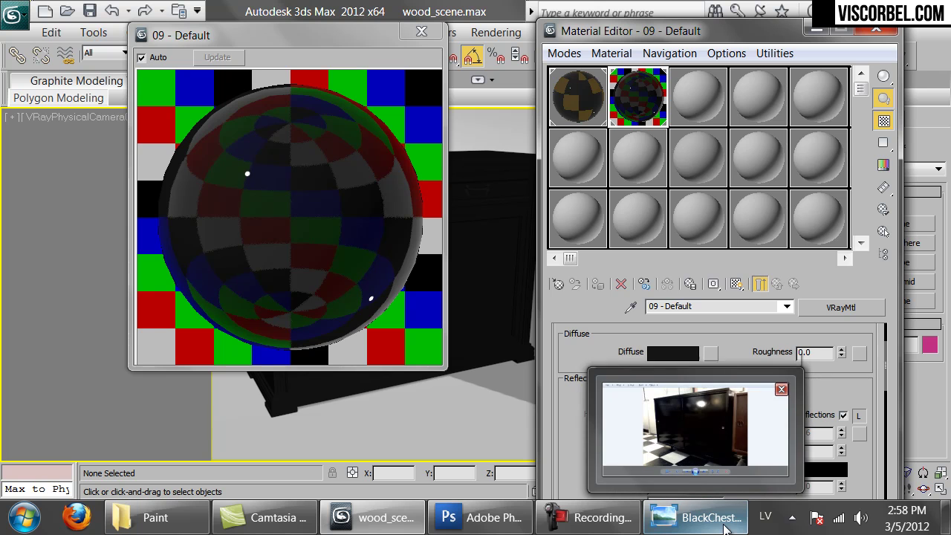
click(859, 414)
double_click(817, 431)
text(2.5)
key(Return)
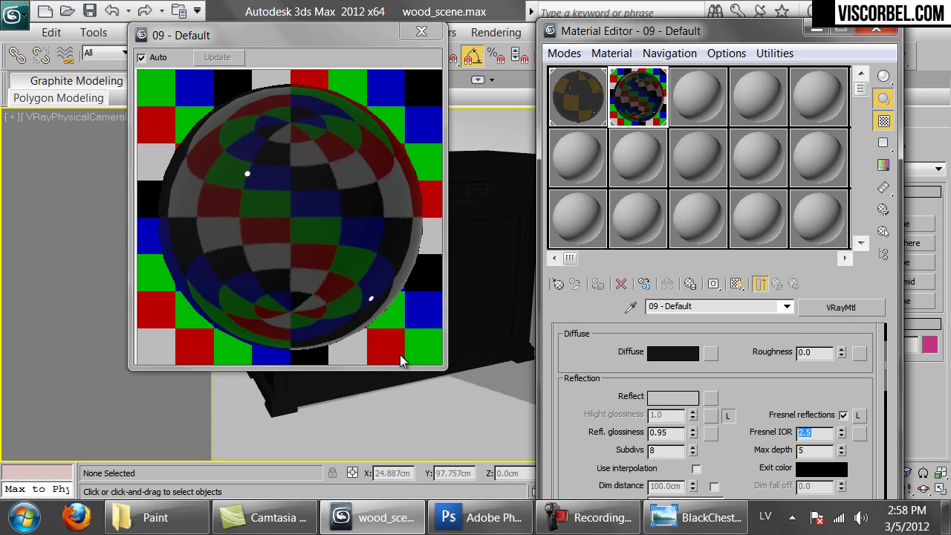
- Darken the reflection colour to grey 80
click(685, 398)
drag(520, 63, 668, 106)
click(735, 237)
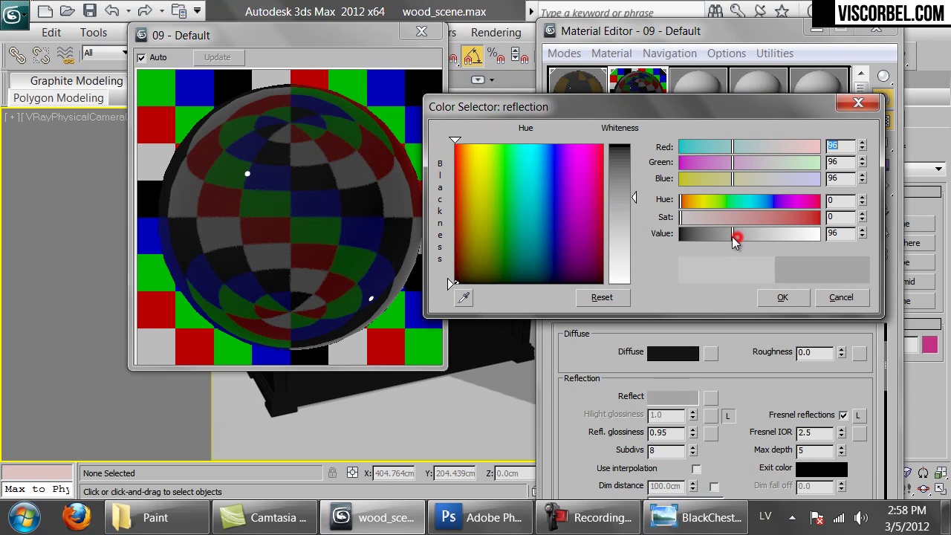
drag(732, 236, 723, 233)
click(782, 297)
- Start a V-Ray render of the glossy black cabinet and compare it with the reference photo
click(912, 63)
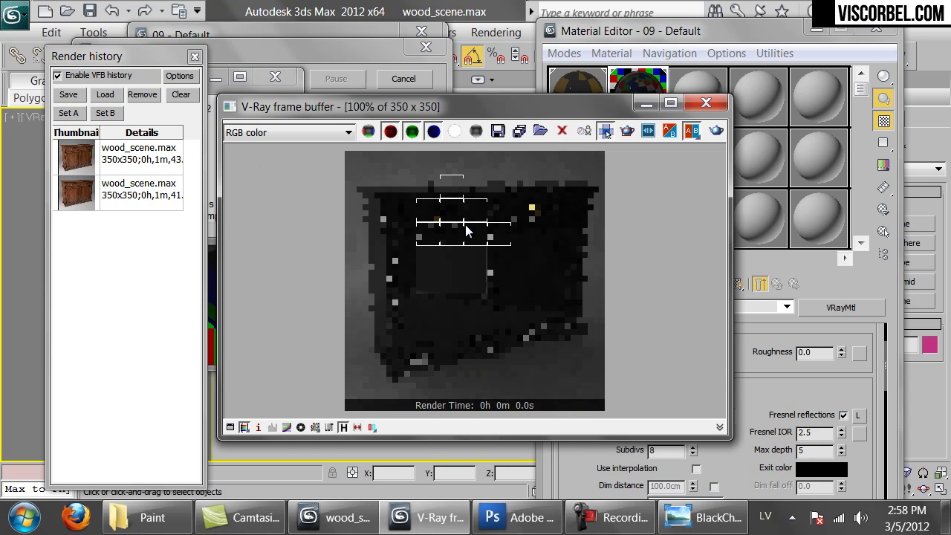
scroll(466, 223, up, 1)
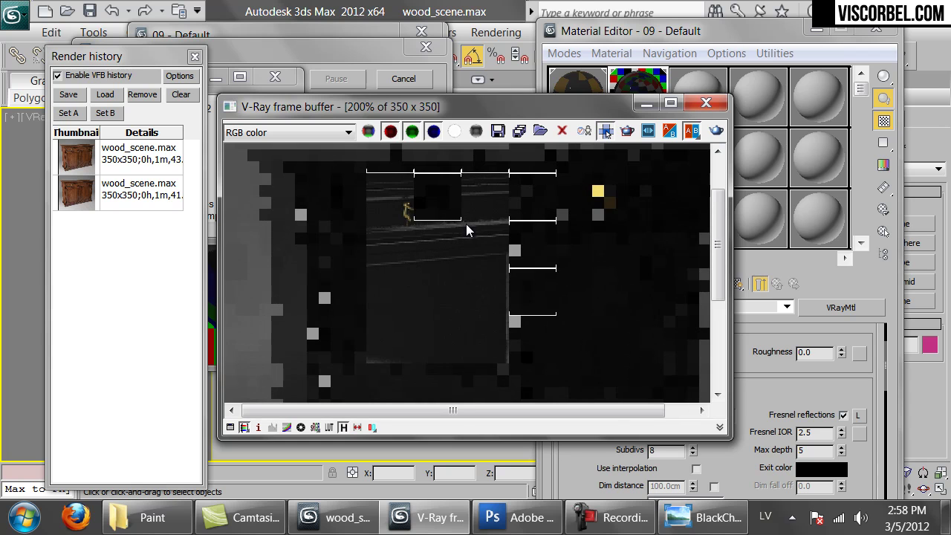
scroll(501, 235, down, 1)
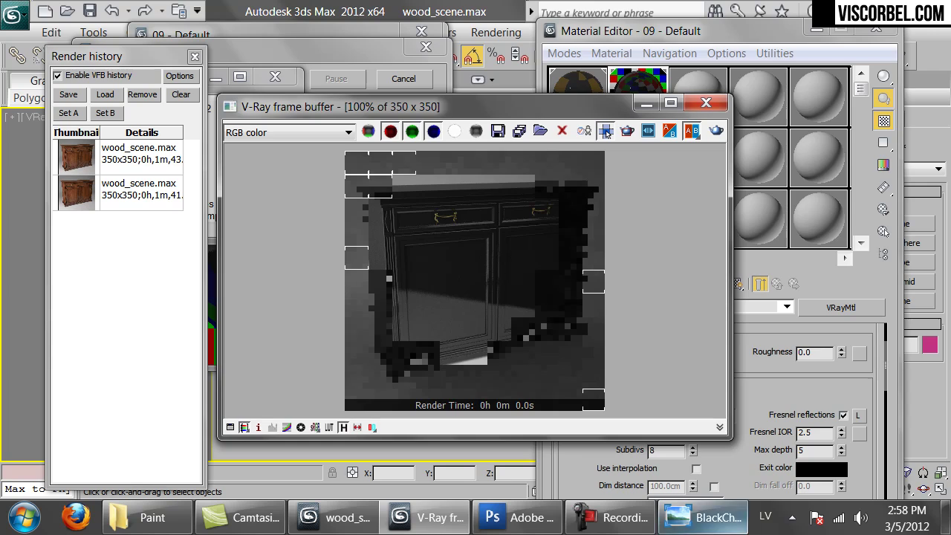
click(705, 517)
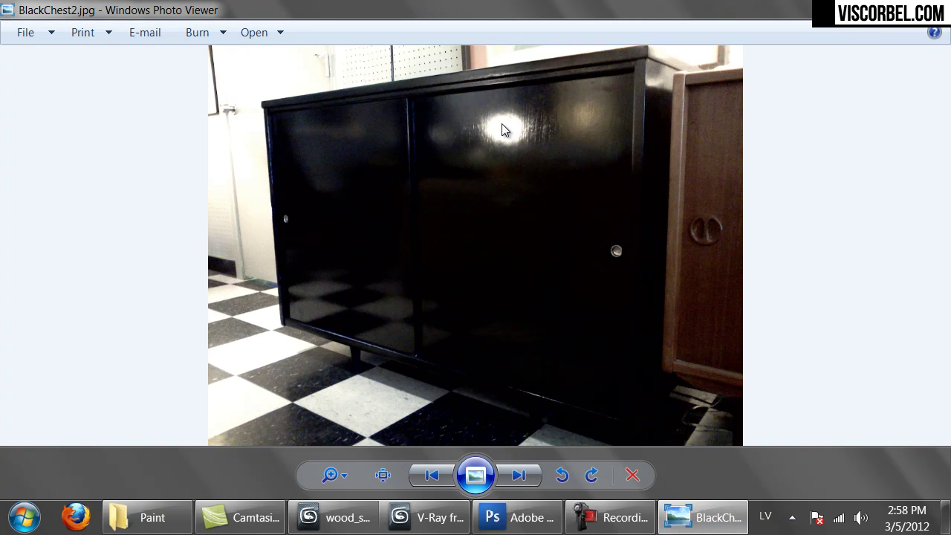
click(431, 518)
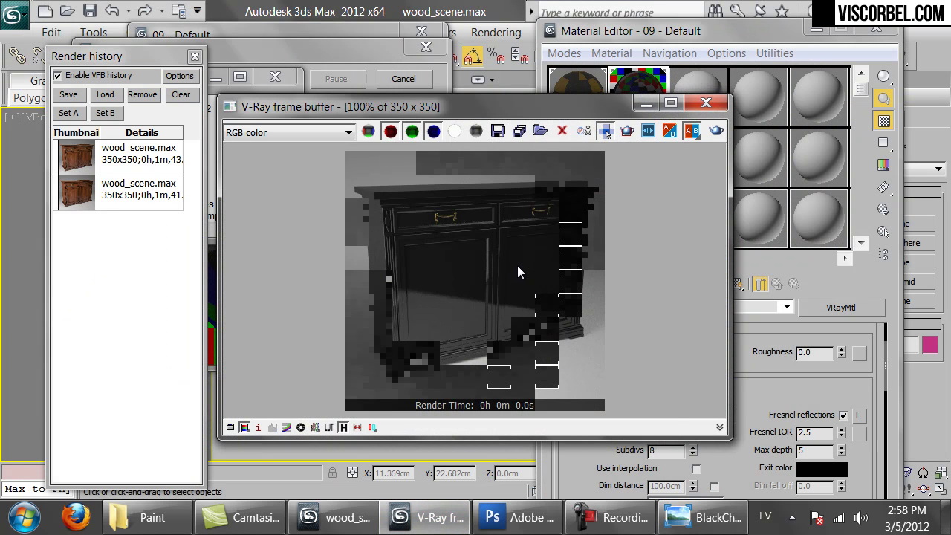
scroll(517, 265, up, 1)
scroll(517, 265, down, 1)
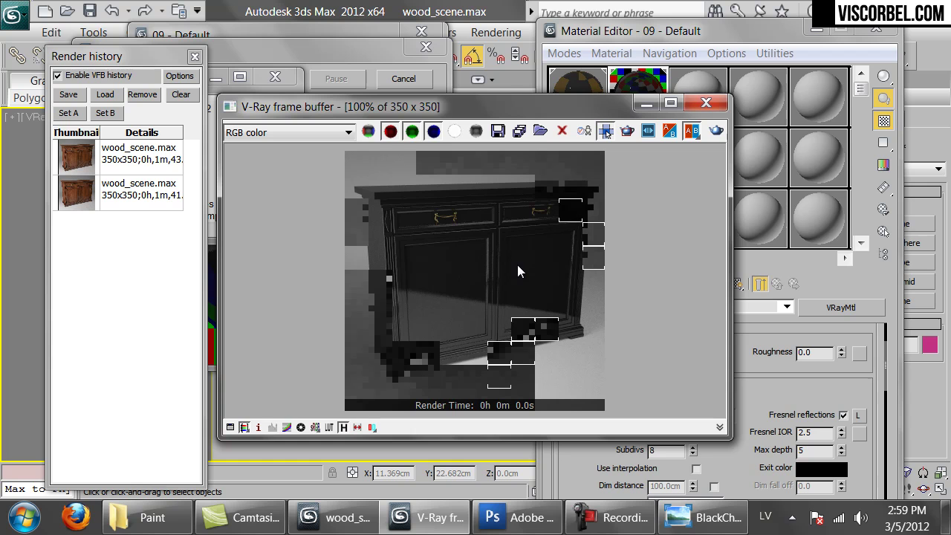
- Stop the test render and expand the black paint material's Maps rollout
click(409, 79)
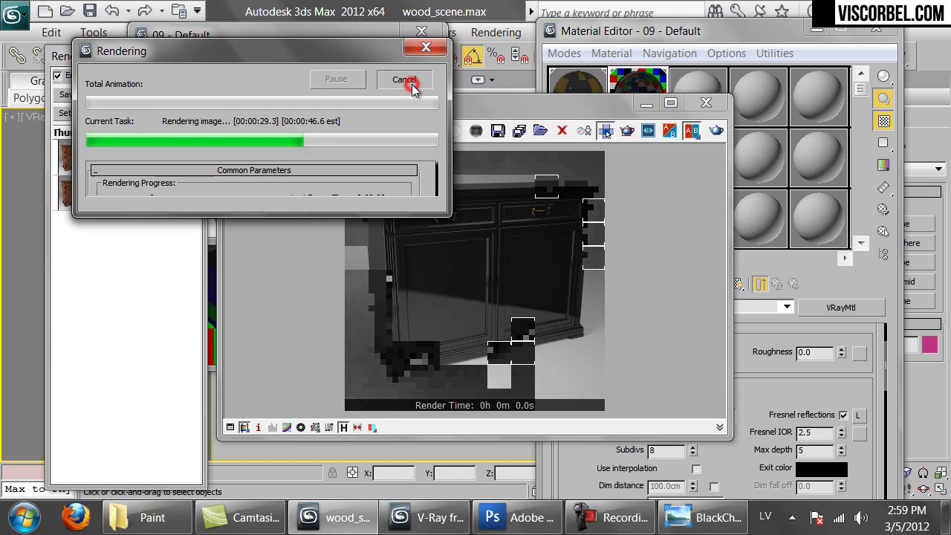
click(732, 439)
scroll(713, 453, down, 5)
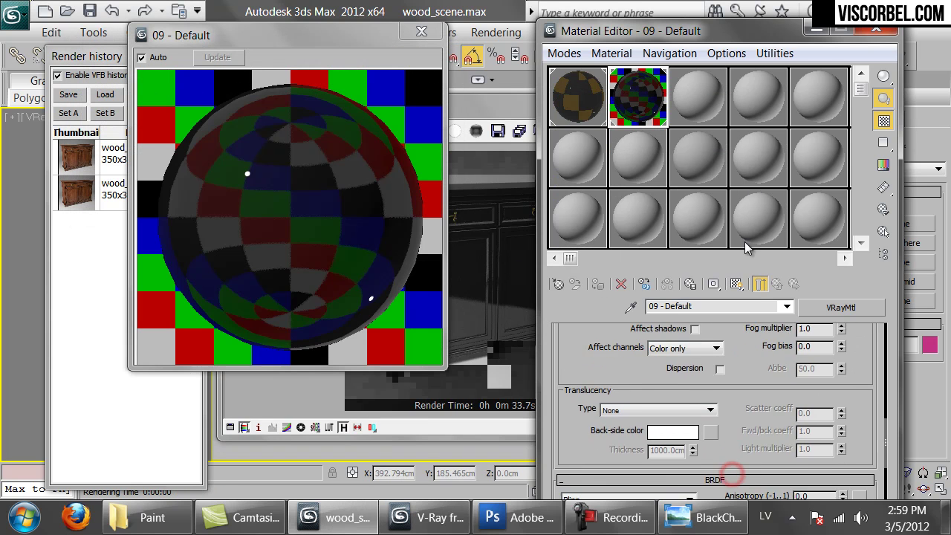
click(696, 458)
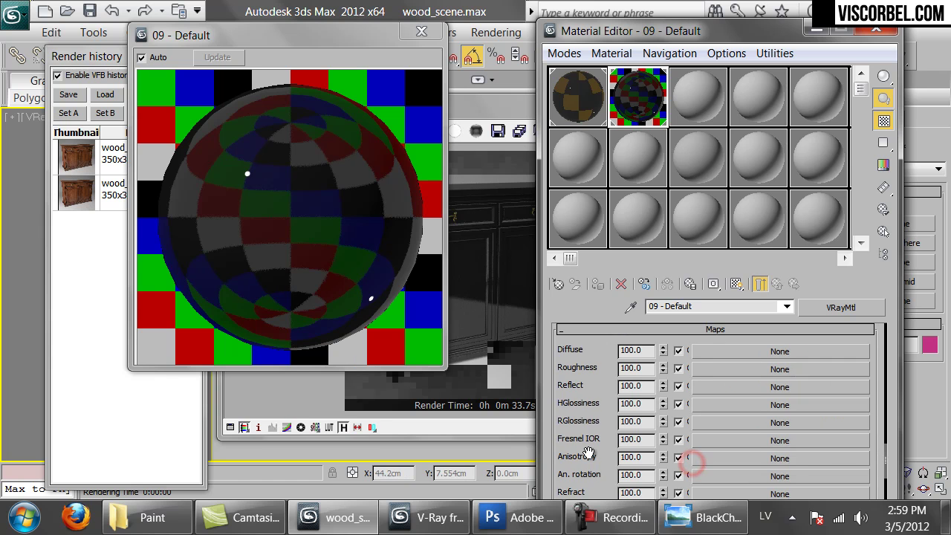
scroll(683, 448, down, 5)
click(703, 517)
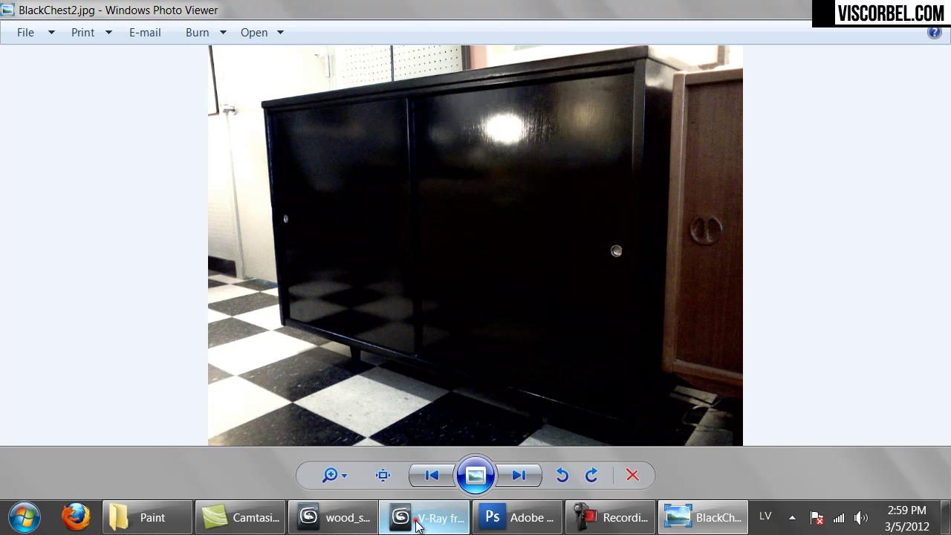
click(433, 517)
click(794, 401)
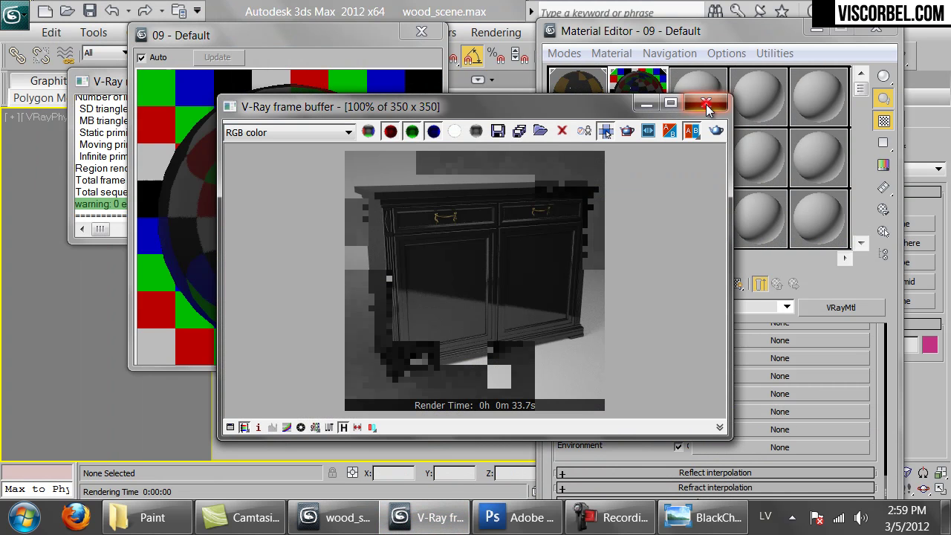
- Assign a Bitmap bump map loaded from DIRT\dr_4.png
click(736, 399)
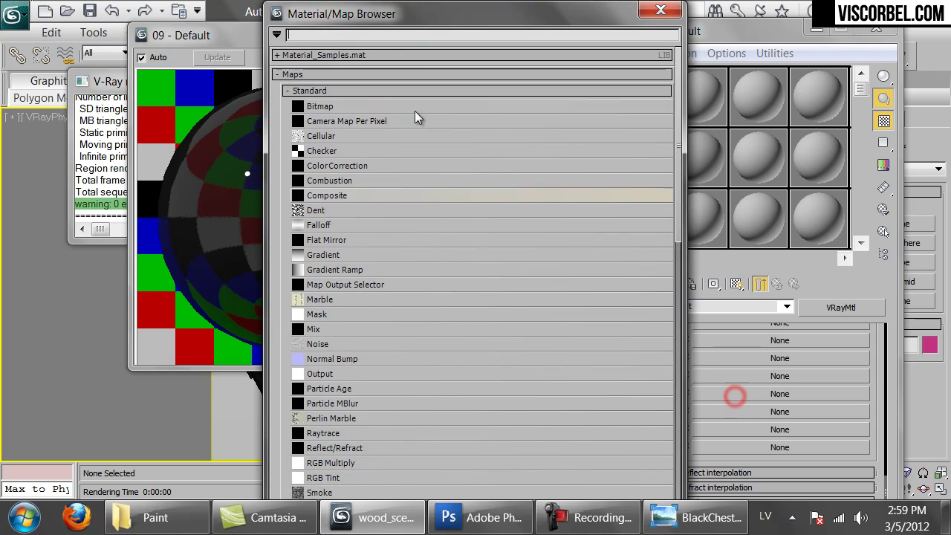
double_click(333, 106)
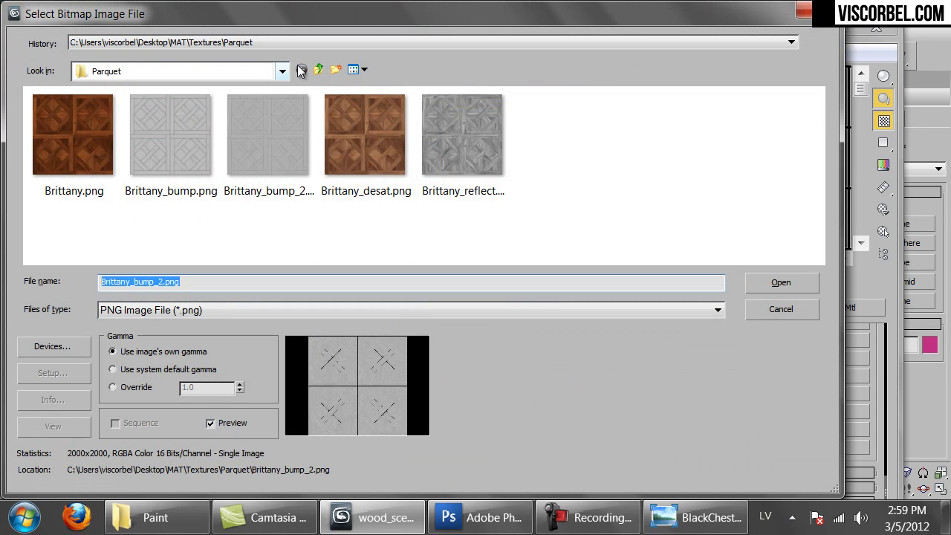
click(319, 72)
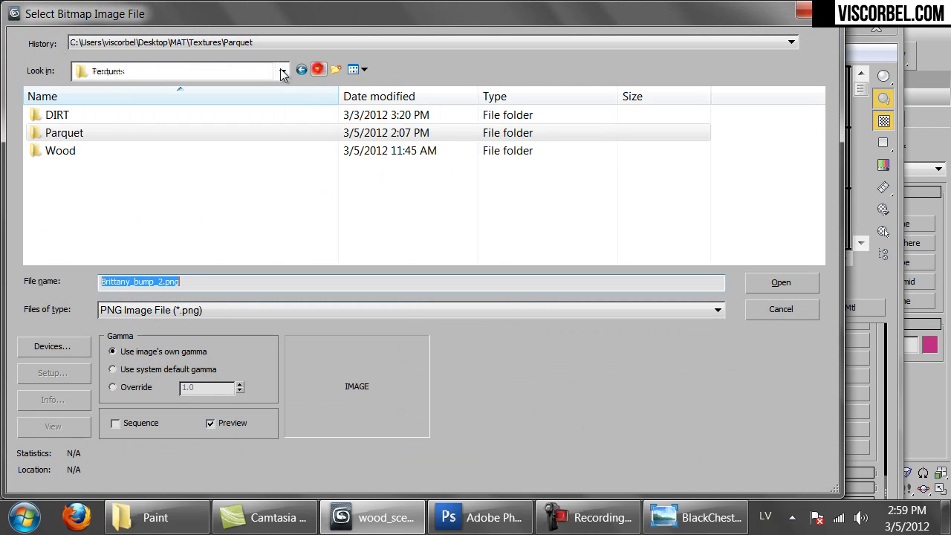
double_click(81, 112)
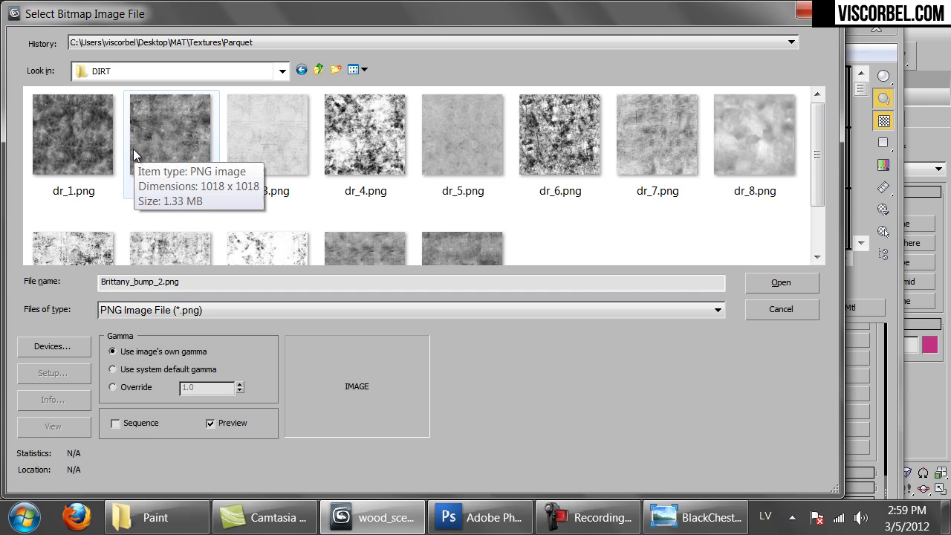
scroll(461, 175, down, 1)
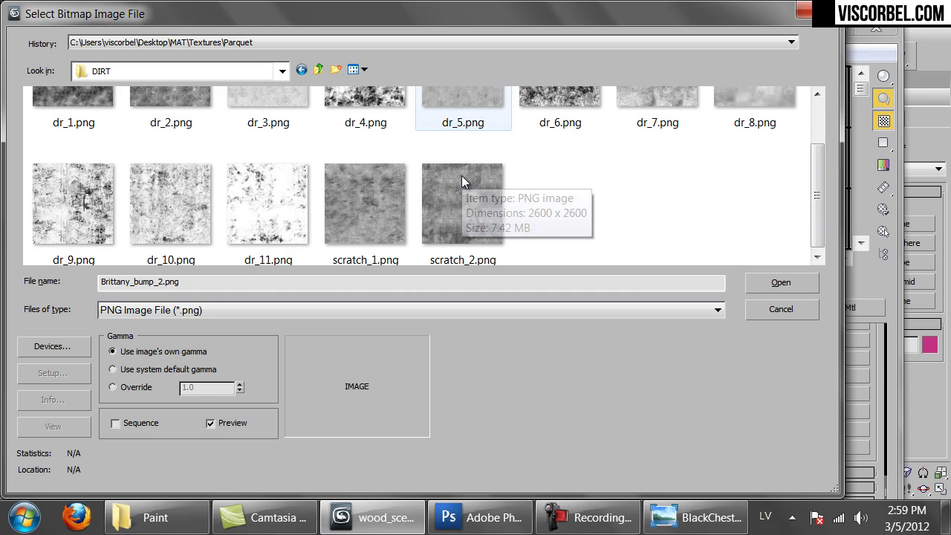
scroll(461, 175, up, 1)
click(347, 132)
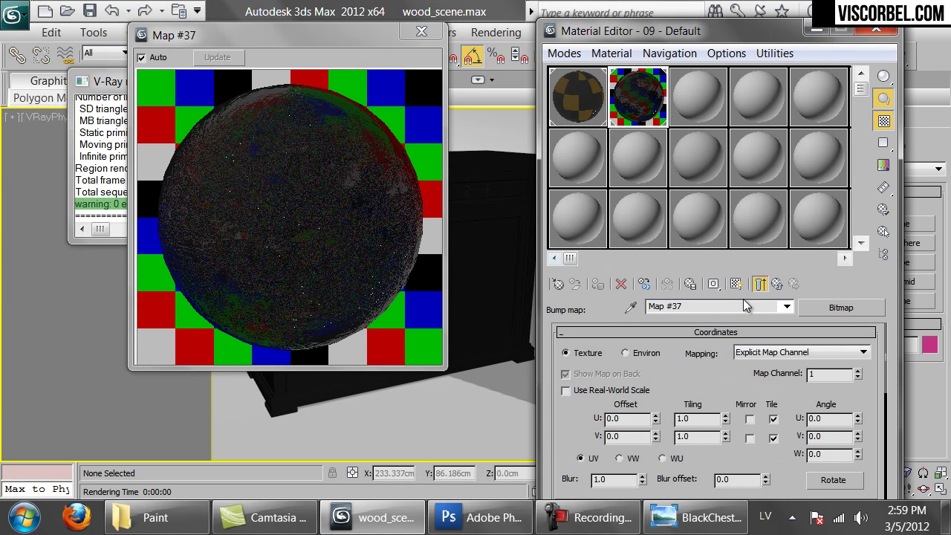
- Enable real-world scale on dr_4.png at 100 x 100 cm, shown in the viewport
click(776, 283)
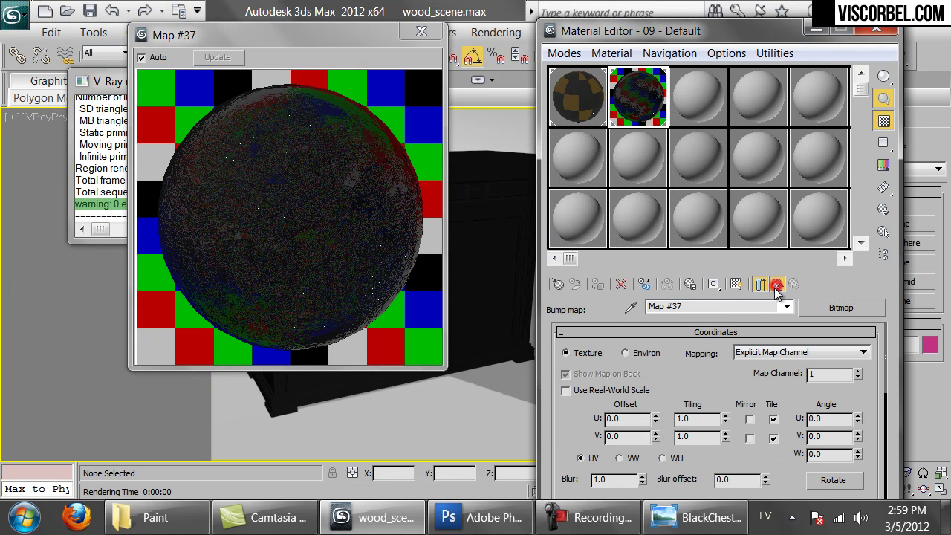
click(736, 283)
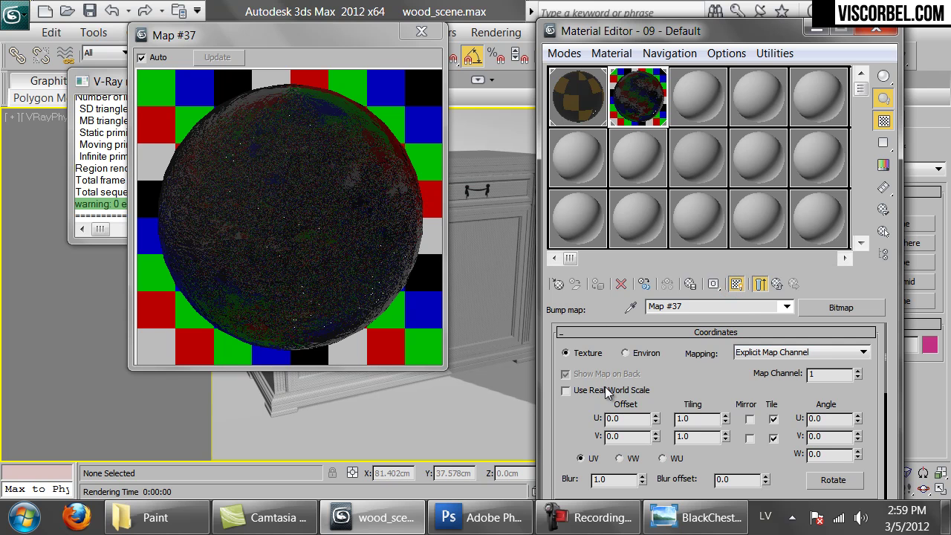
click(565, 390)
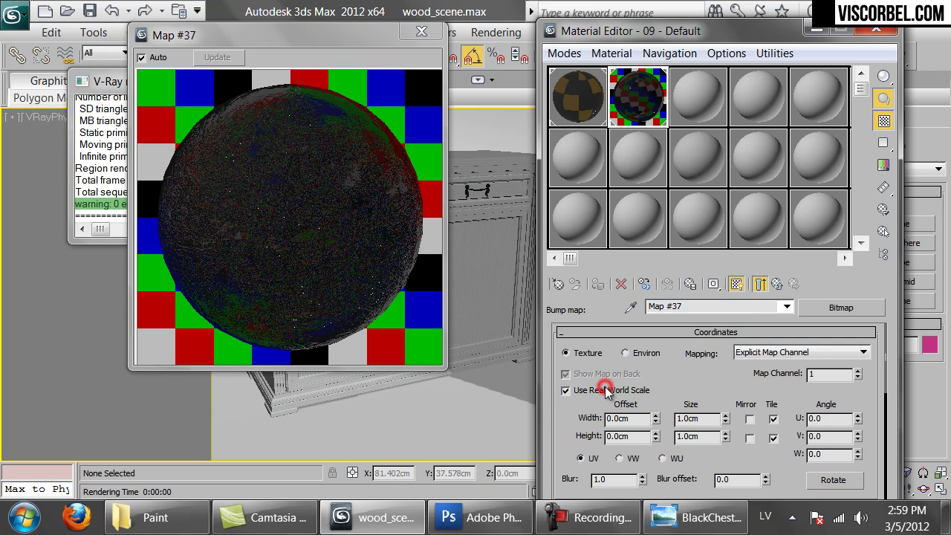
click(423, 32)
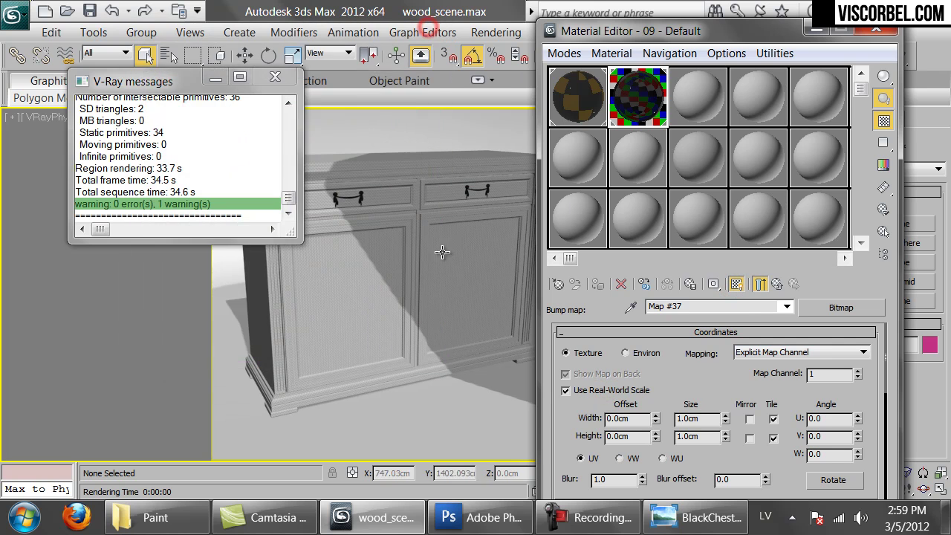
double_click(711, 418)
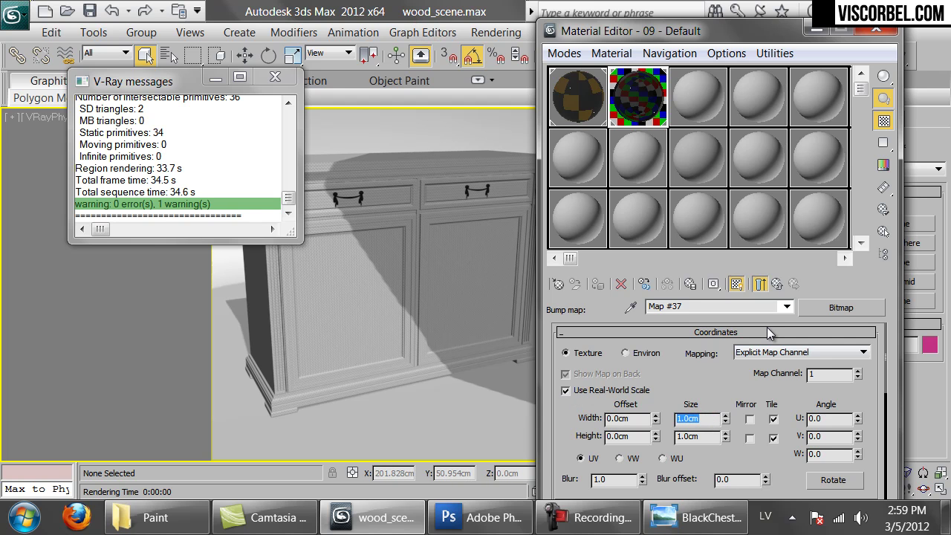
text(100)
key(Tab)
text(100)
key(Return)
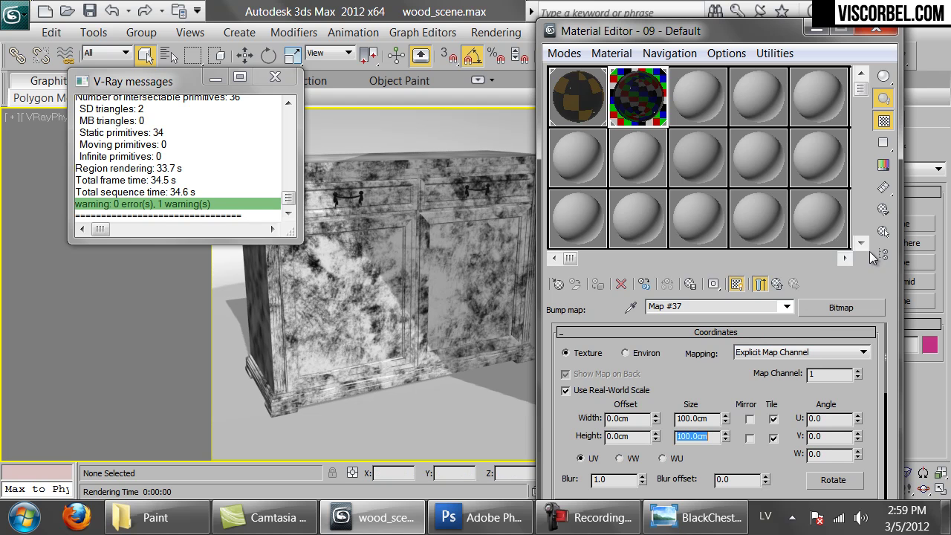
click(776, 284)
double_click(644, 103)
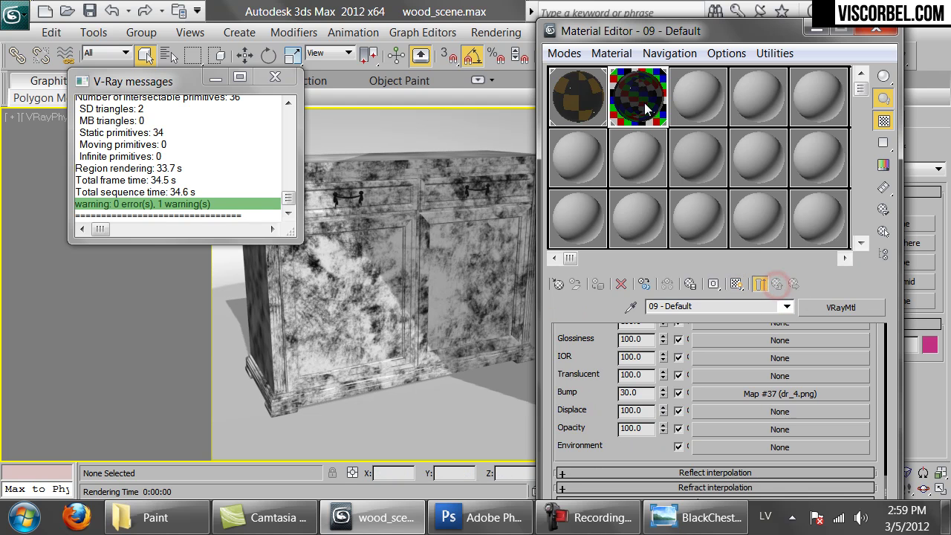
double_click(645, 392)
- Change the bump amount from 2.0 to 5.0
text(2)
key(Return)
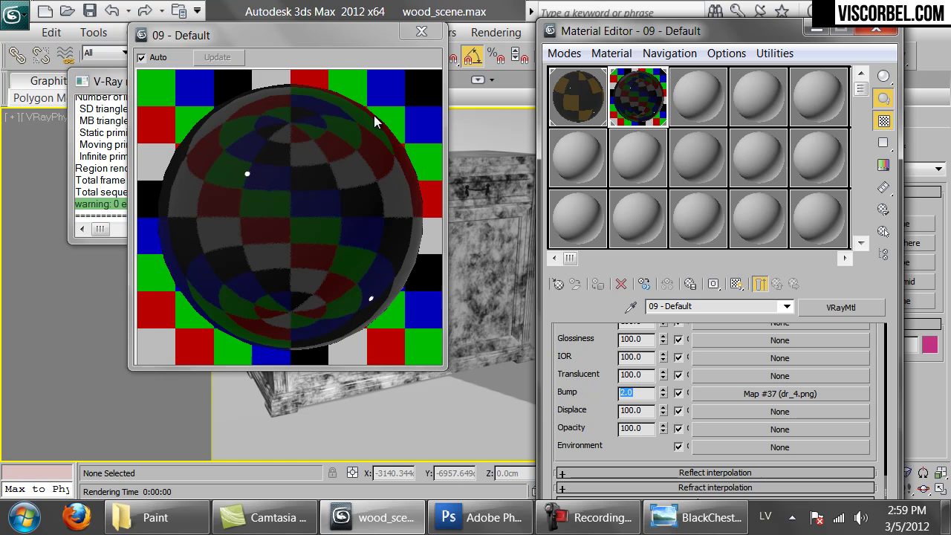
text(5)
key(Return)
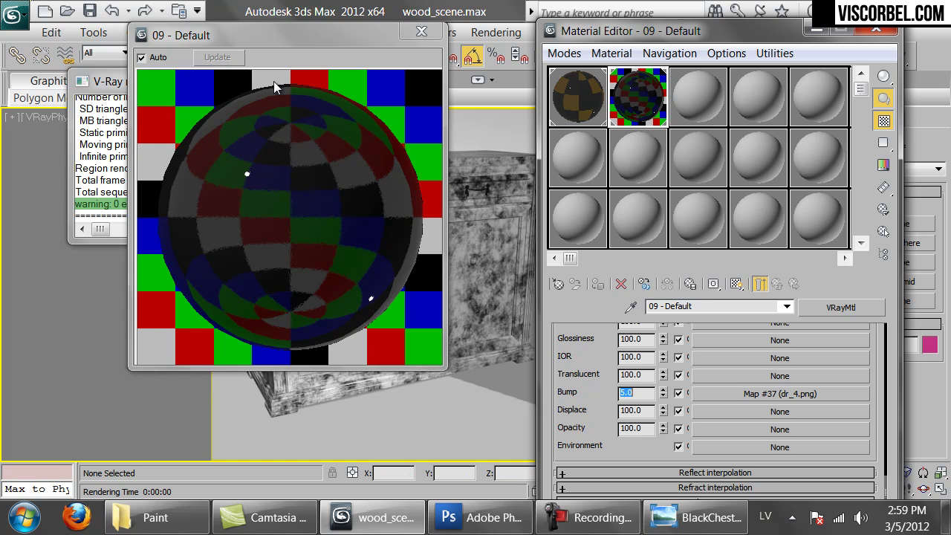
- Run a test render with bump 5.0, zoom in on it, then stop it early
click(916, 57)
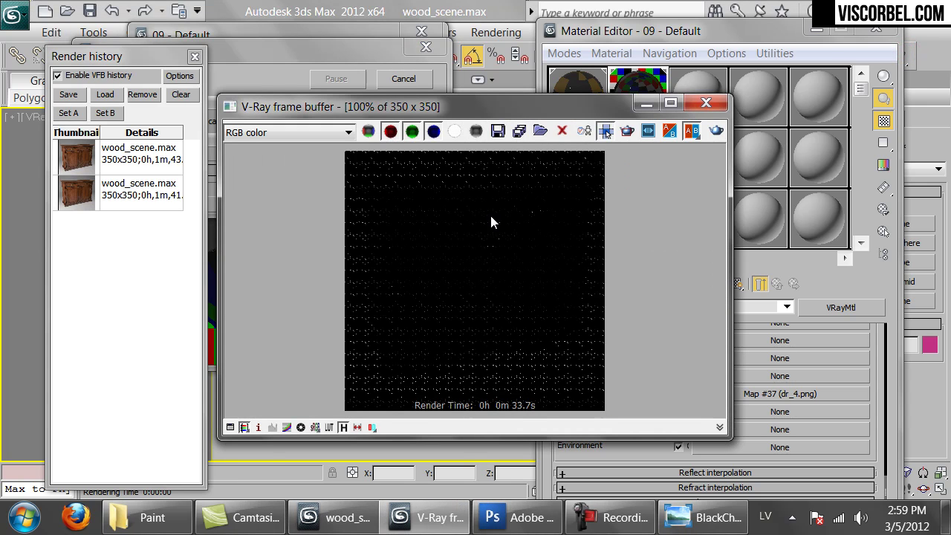
scroll(453, 319, up, 1)
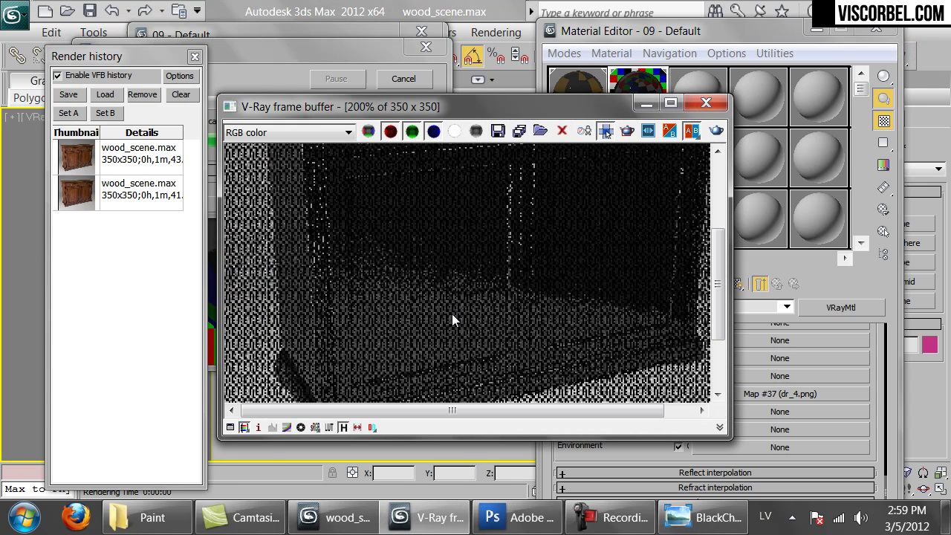
double_click(435, 248)
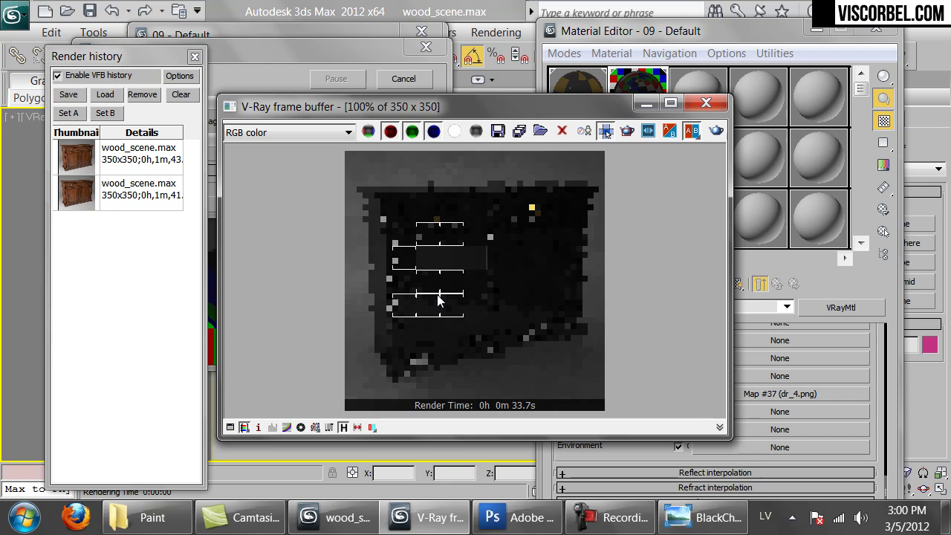
scroll(437, 294, up, 1)
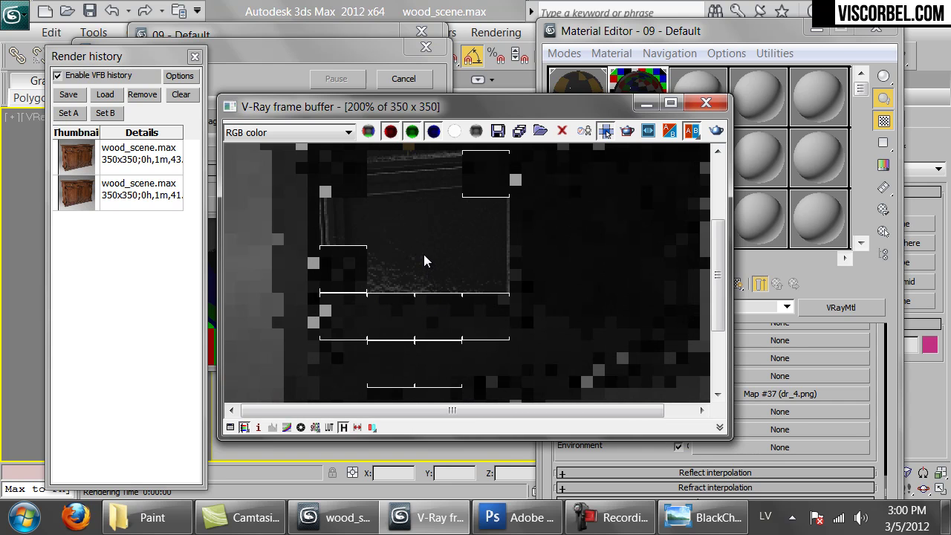
double_click(423, 254)
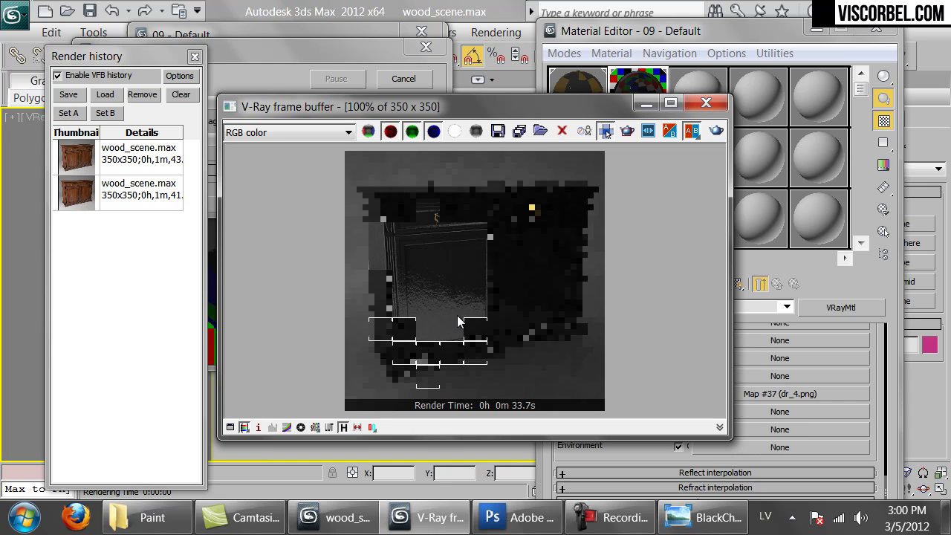
click(403, 79)
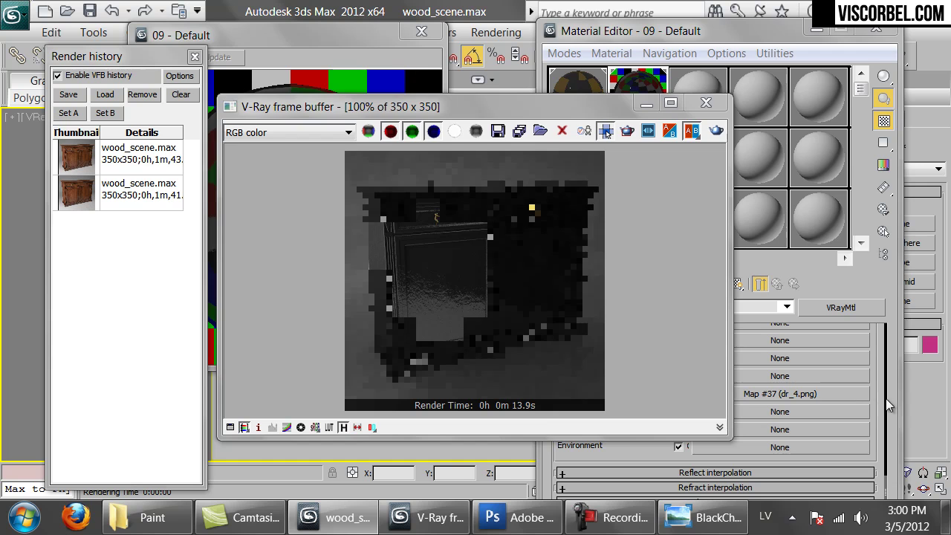
- Lower the bump amount from 5.0 and re-render the cabinet with Shift+Q
click(880, 403)
double_click(643, 387)
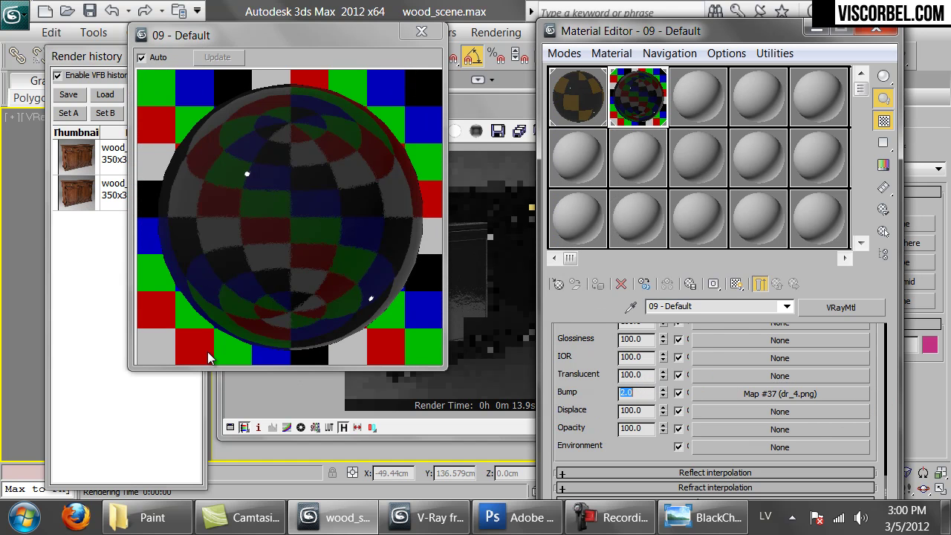
click(485, 332)
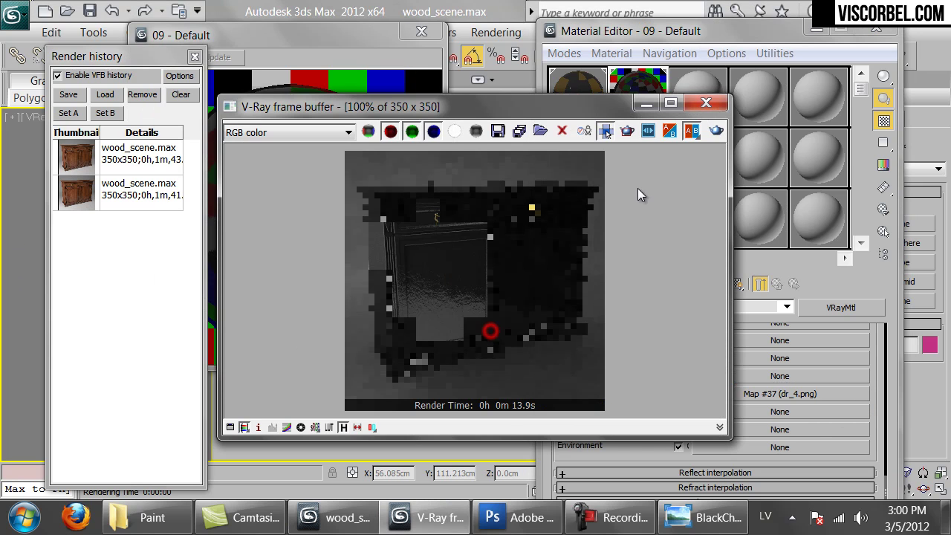
key(shift+q)
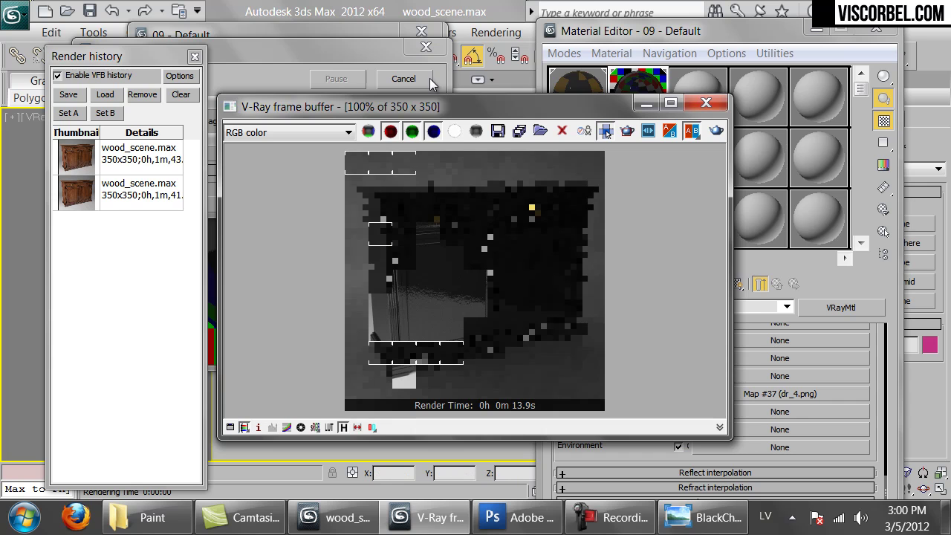
- Set the bump amount to 1.0 and watch the new render fill in
click(887, 394)
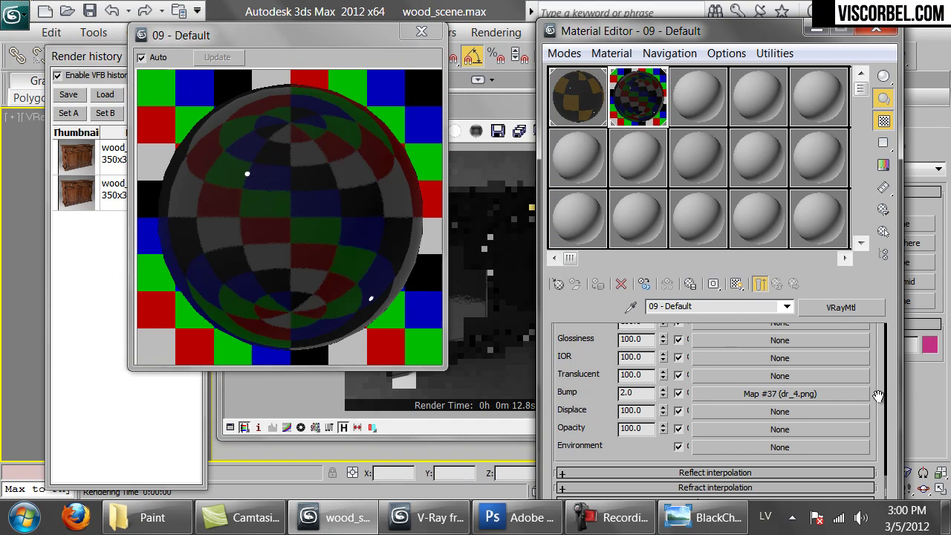
double_click(628, 393)
text(1)
key(Return)
click(458, 287)
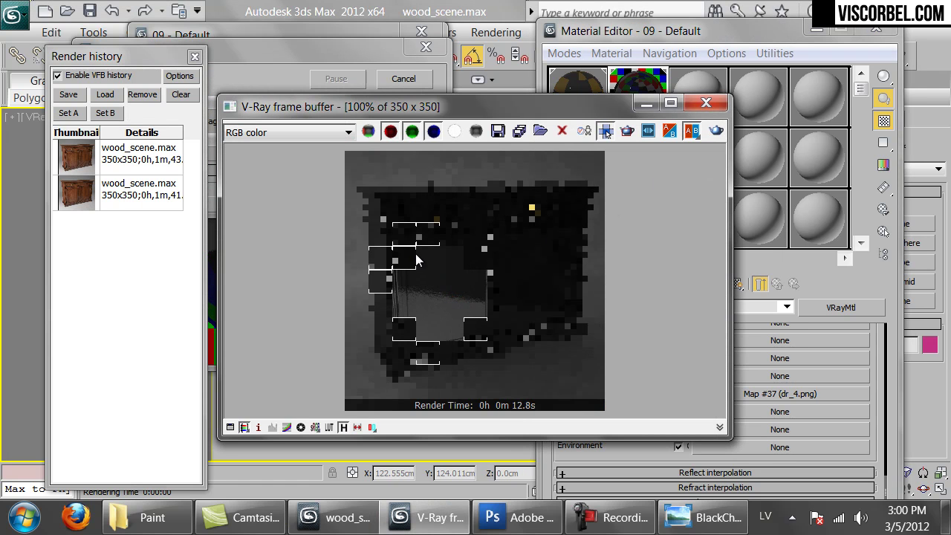
scroll(443, 290, up, 1)
scroll(435, 261, down, 1)
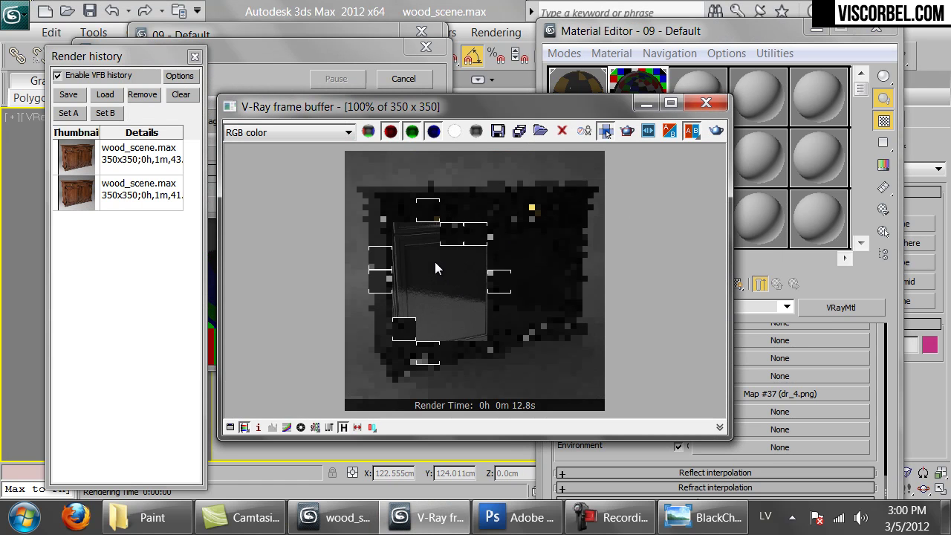
- Flip between the BlackChest2 photo and the in-progress render
click(702, 517)
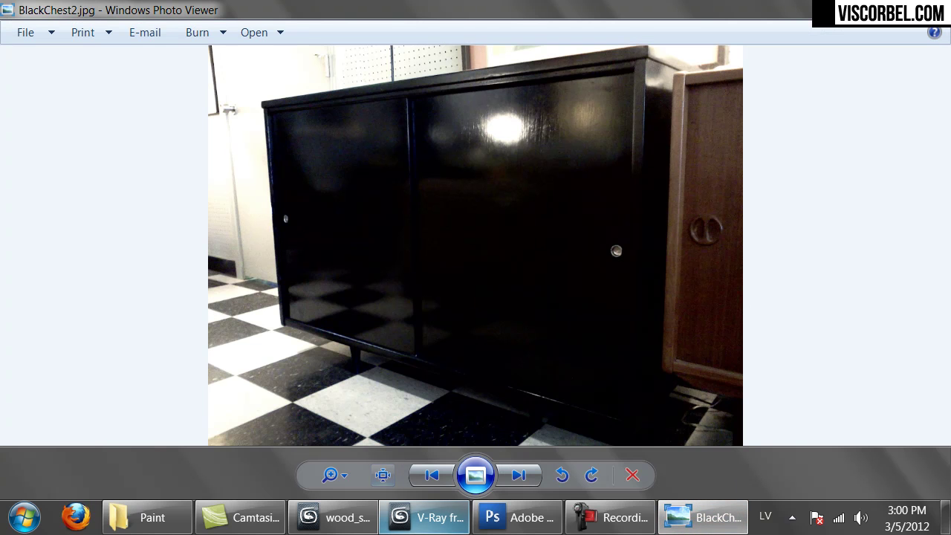
click(430, 518)
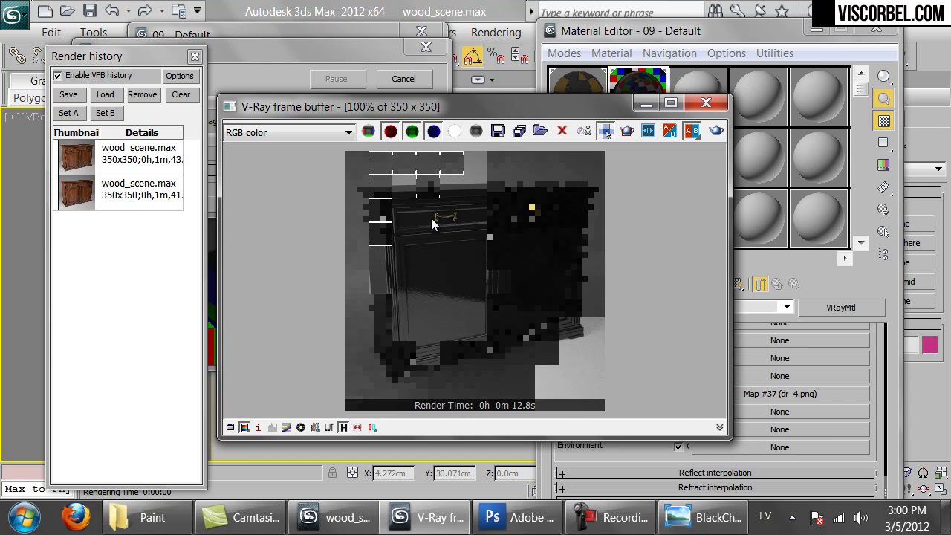
click(702, 517)
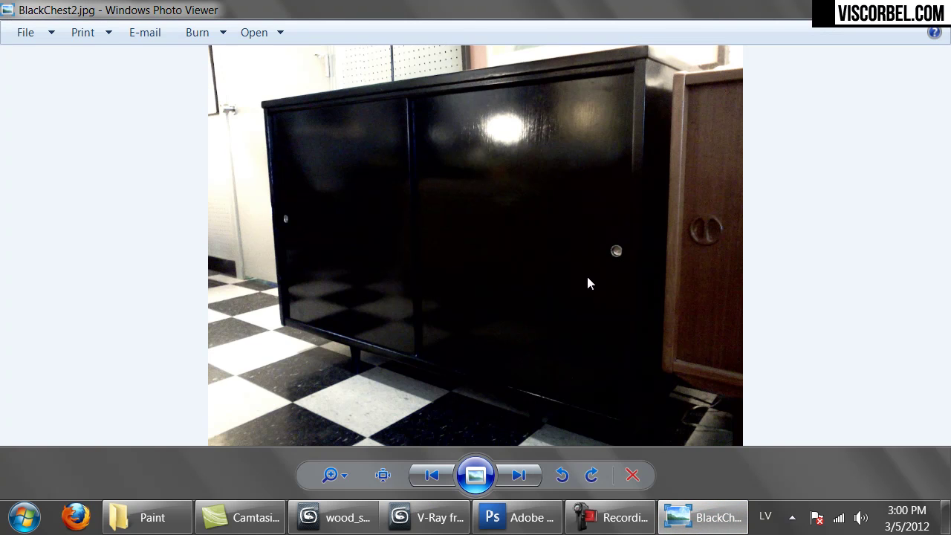
- Open finishedsideboard.jpg from the Paint folder and zoom in on its drawers
click(149, 518)
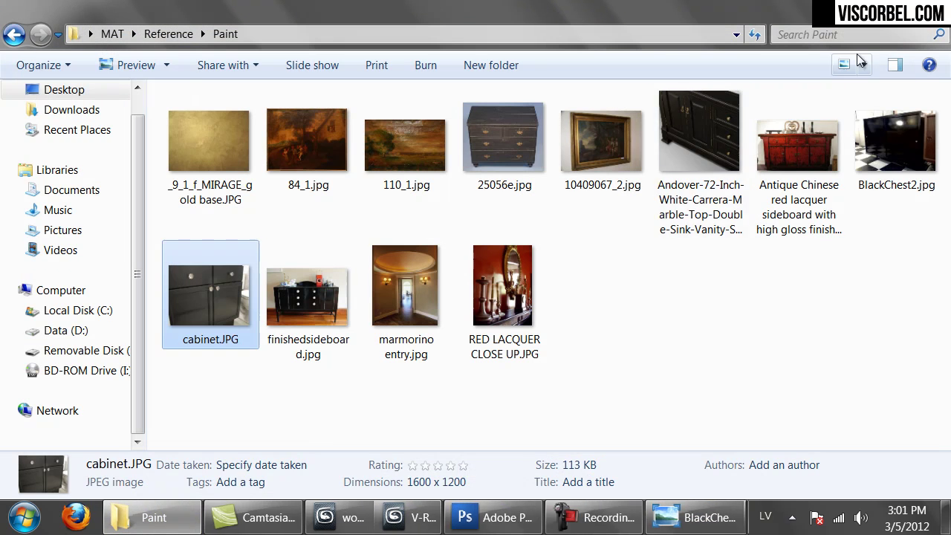
click(739, 355)
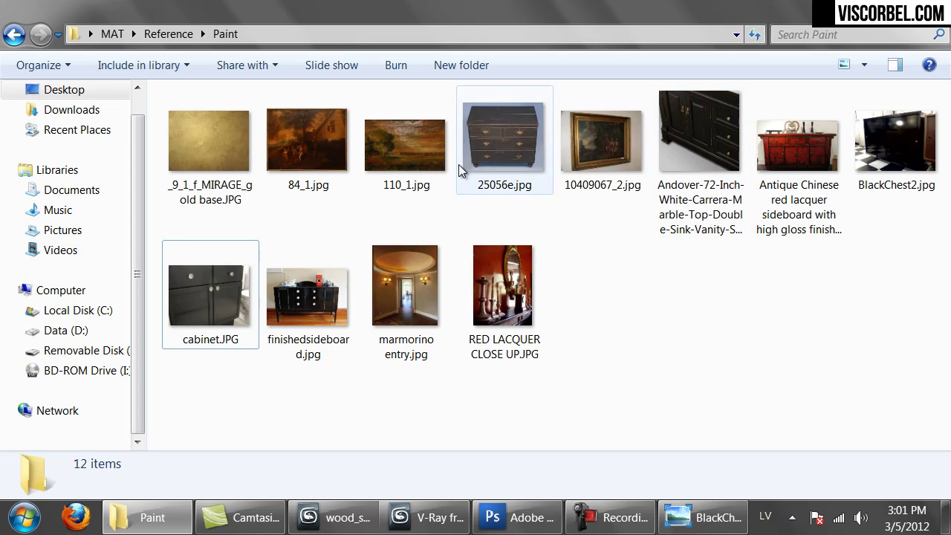
double_click(321, 302)
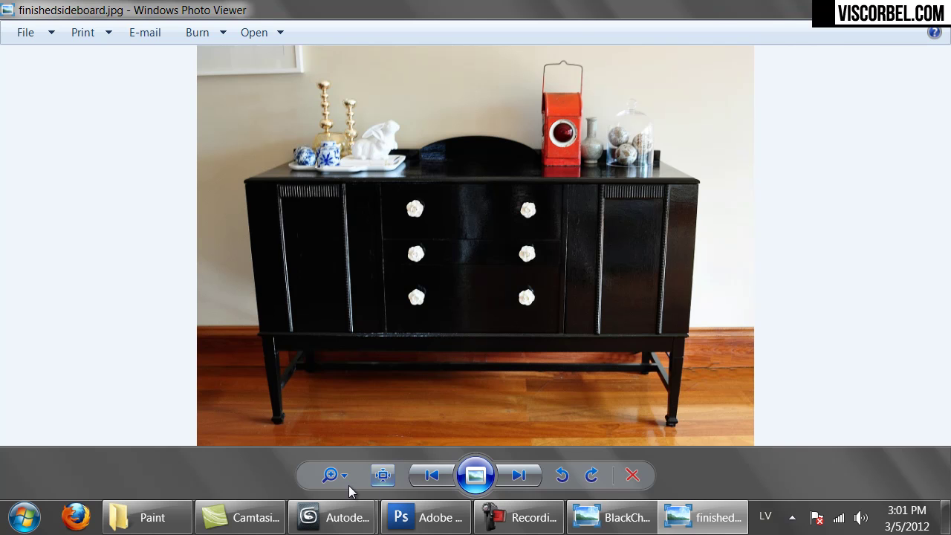
click(325, 480)
drag(325, 480, 319, 456)
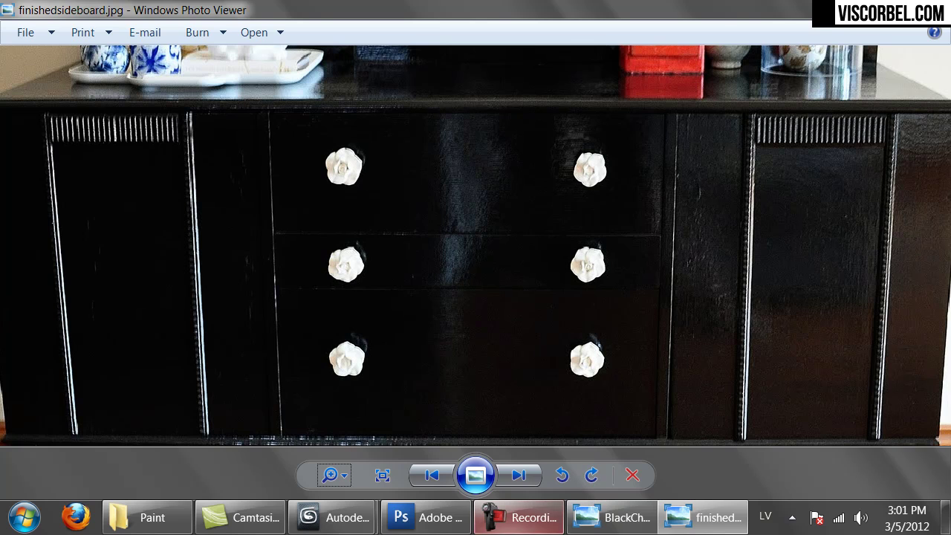
- Close the finished render and open the bump's Map #37 bitmap settings
mouse_move(338, 517)
click(426, 427)
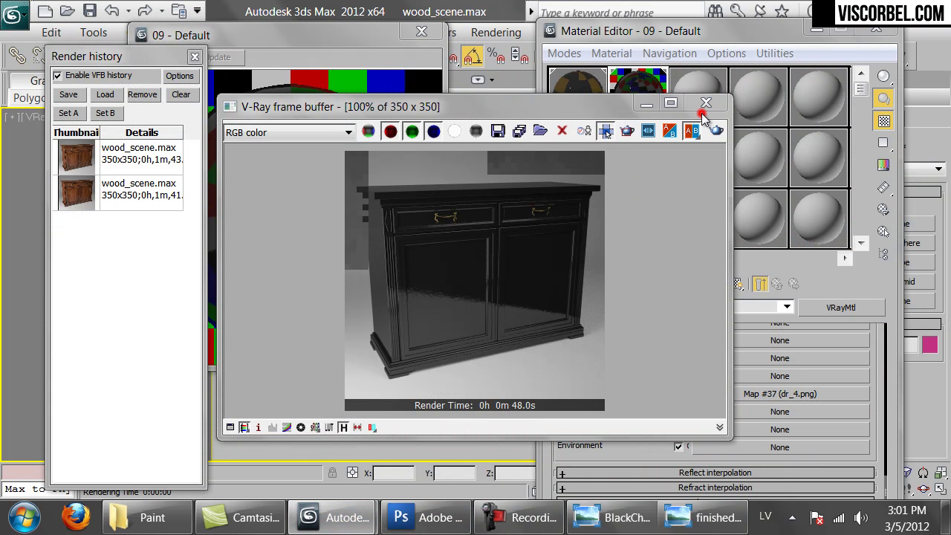
click(704, 103)
click(774, 396)
click(735, 284)
- Turn the bump into a Mix map, keeping the bitmap as sub-map and Noise in Color #2
click(847, 308)
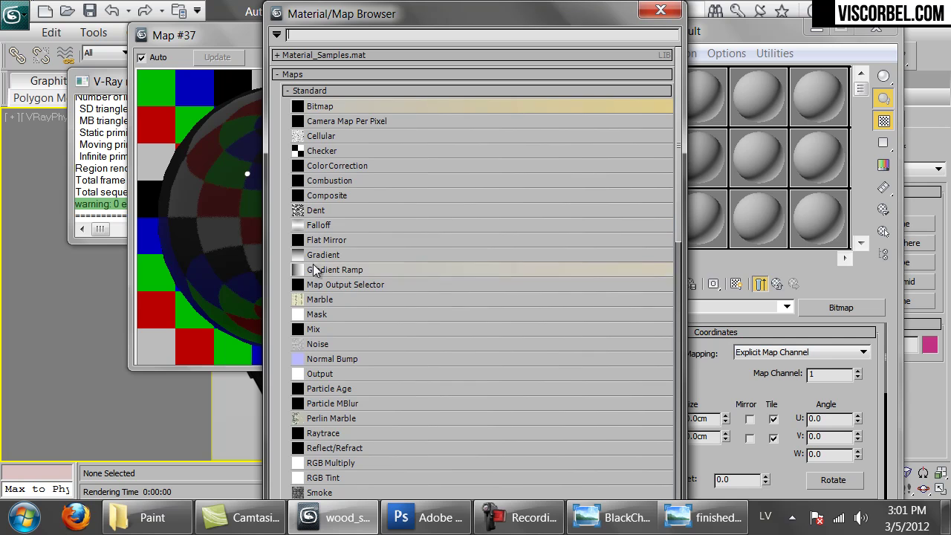
double_click(305, 329)
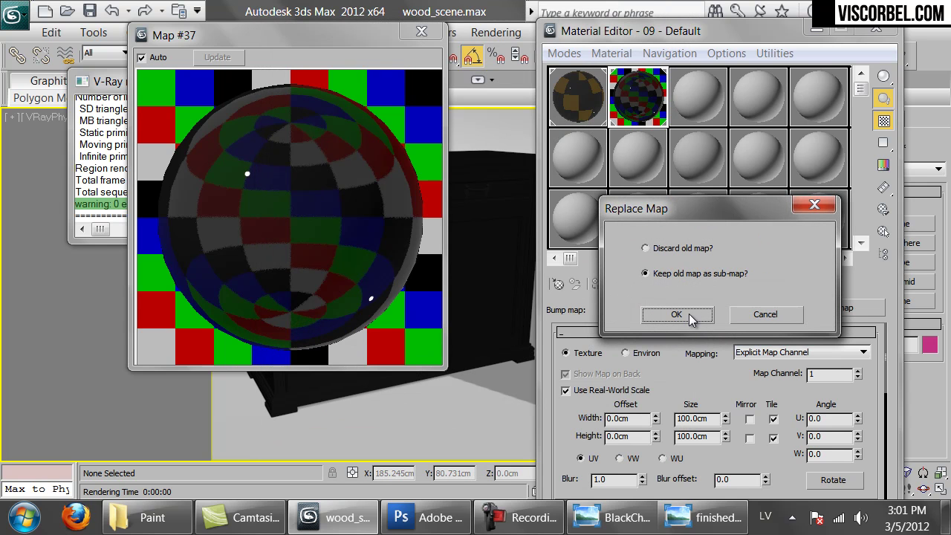
click(687, 315)
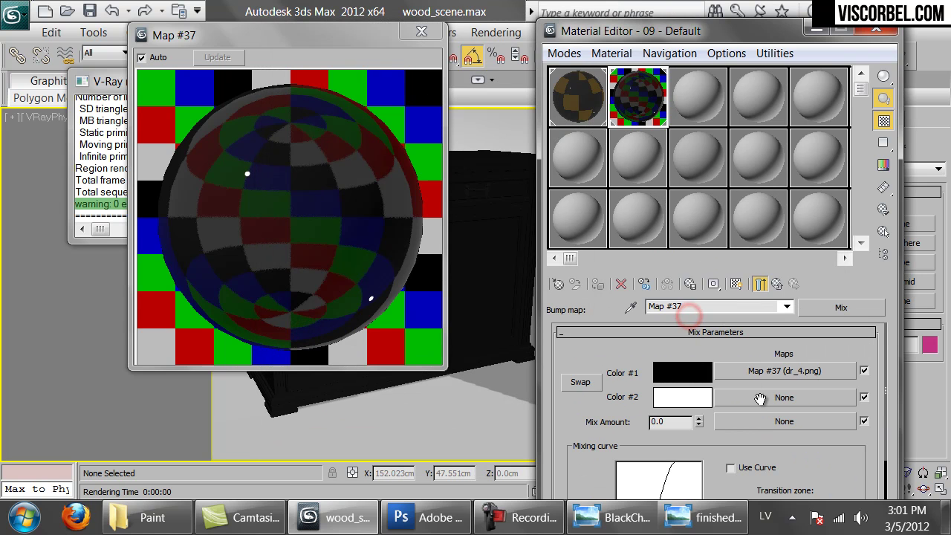
click(776, 401)
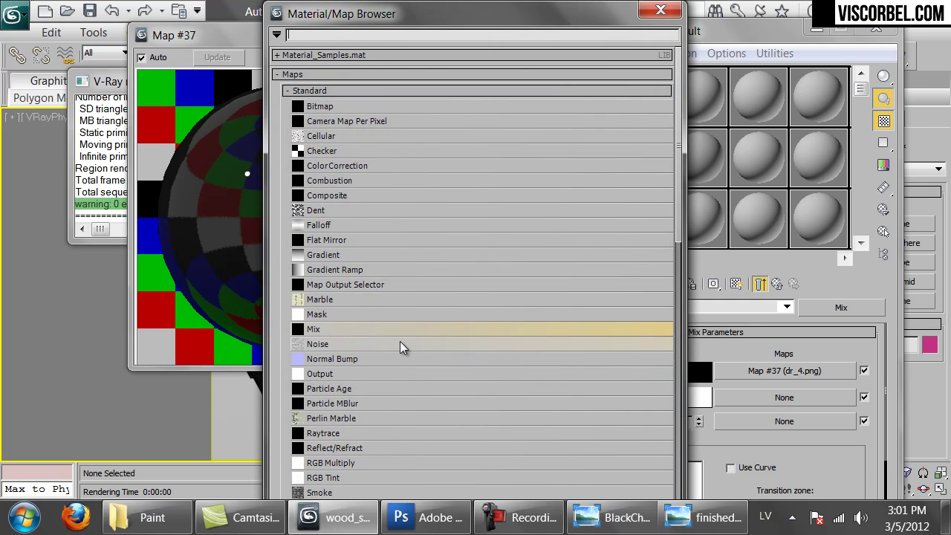
double_click(400, 343)
scroll(687, 345, down, 5)
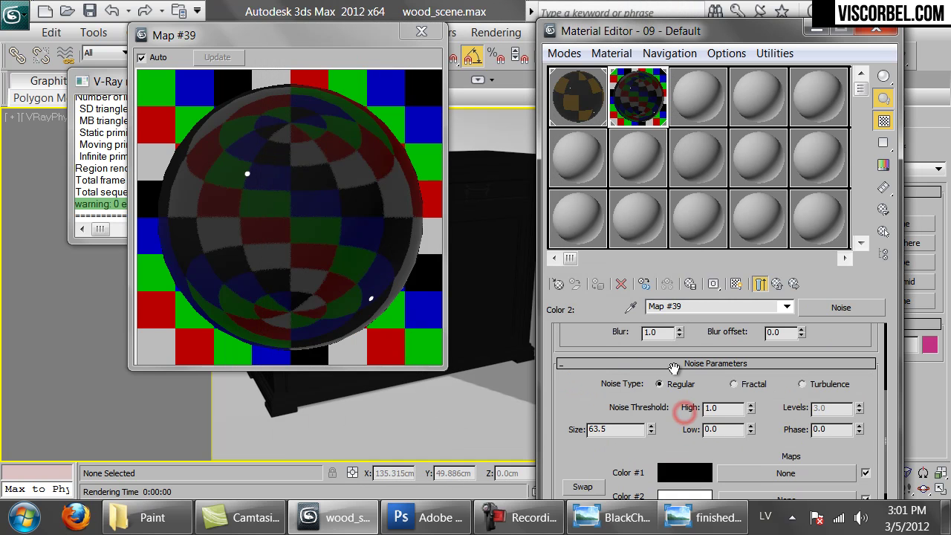
double_click(623, 399)
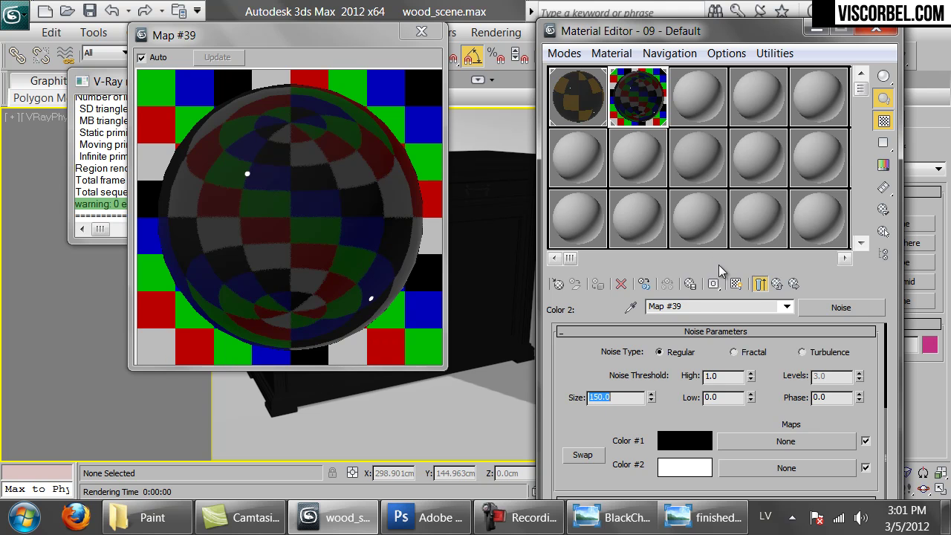
- Set the Mix Amount to 50 and the material's Bump amount to 3
click(776, 284)
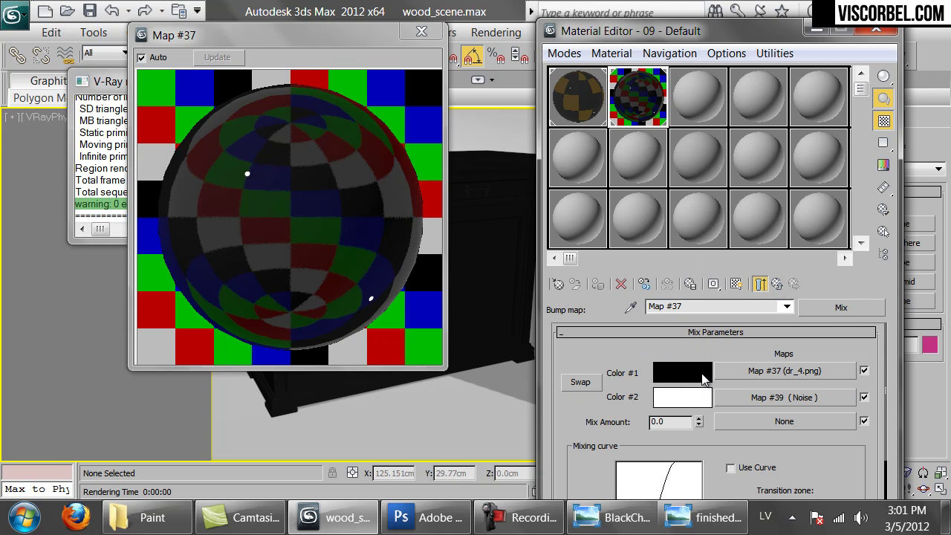
double_click(688, 424)
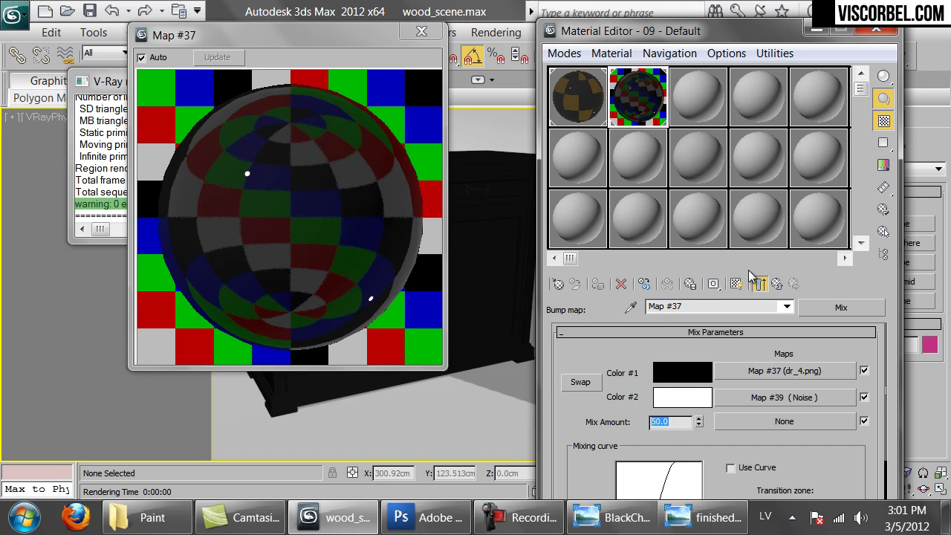
click(776, 284)
double_click(630, 393)
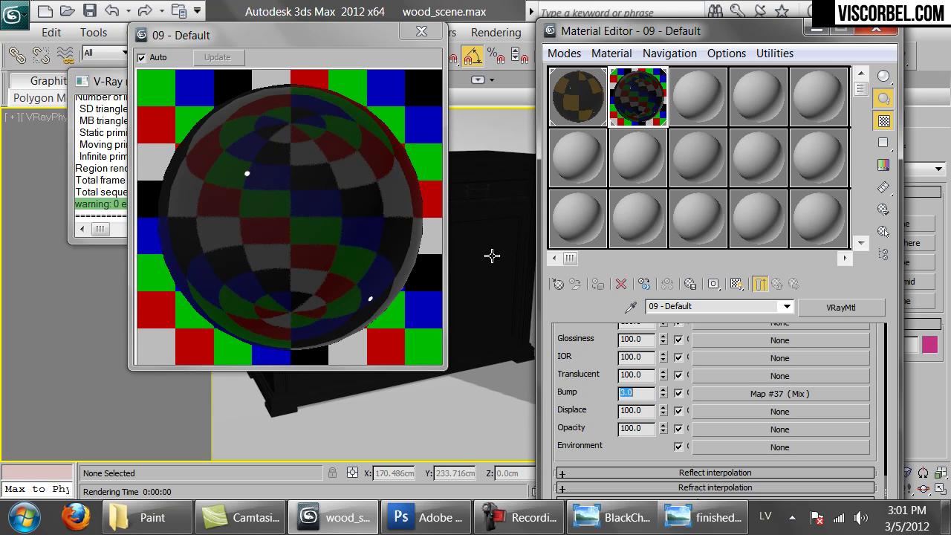
- Set the Noise map's Size to 80 and return to the 09 - Default material
click(778, 393)
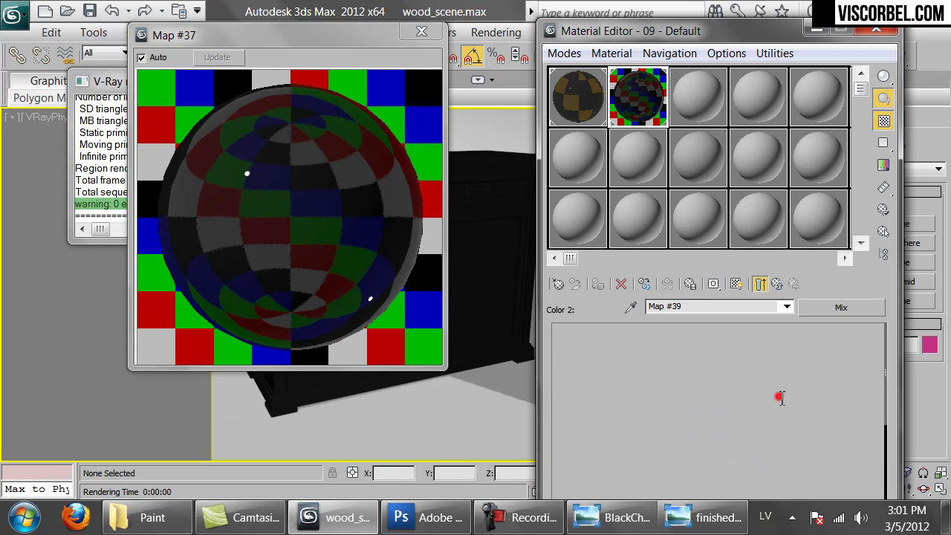
click(777, 396)
scroll(594, 453, down, 3)
click(591, 460)
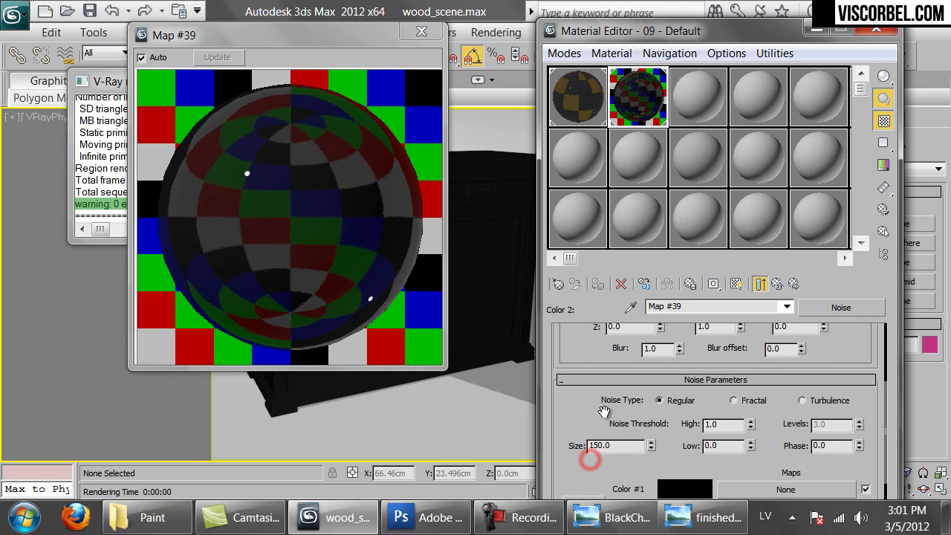
double_click(626, 446)
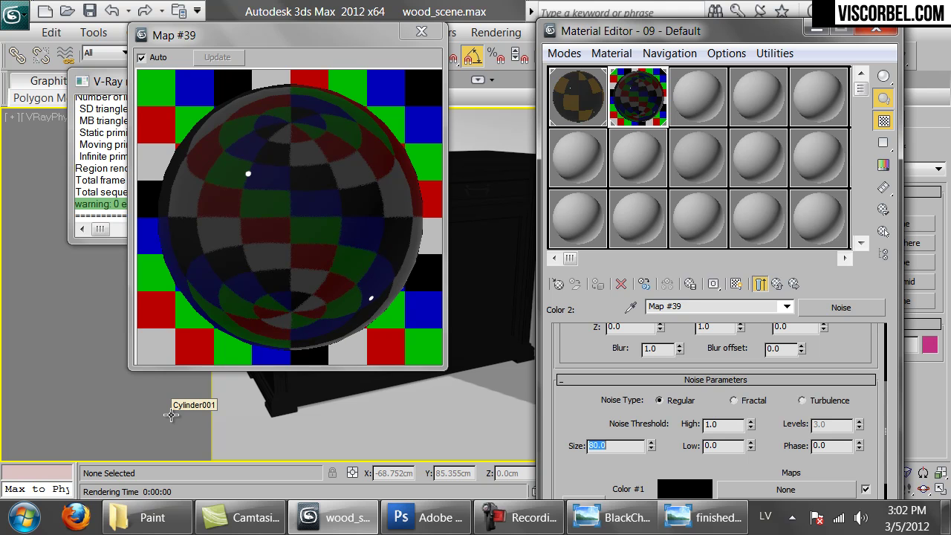
click(776, 290)
click(776, 290)
drag(740, 33, 758, 119)
- Start a new render and switch to the finishedsideboard reference photo
click(897, 54)
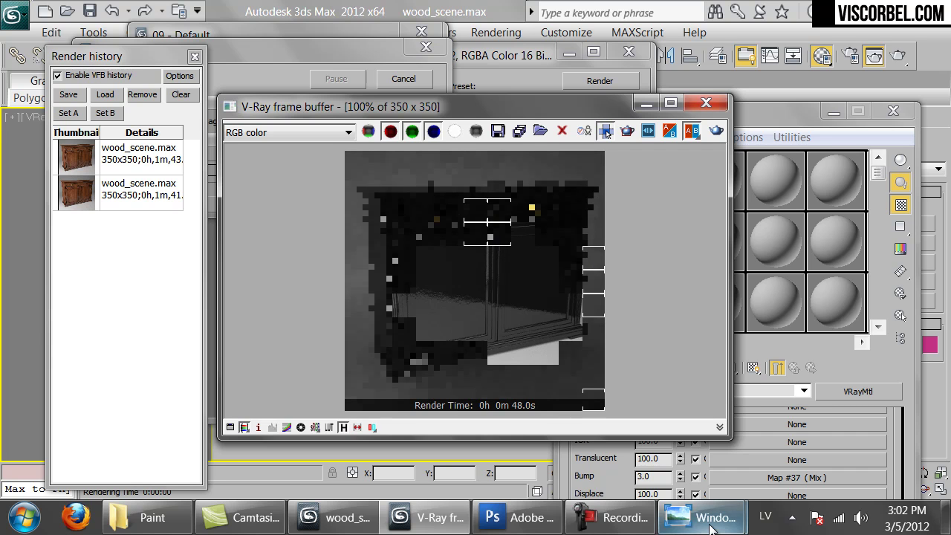
mouse_move(701, 518)
click(770, 437)
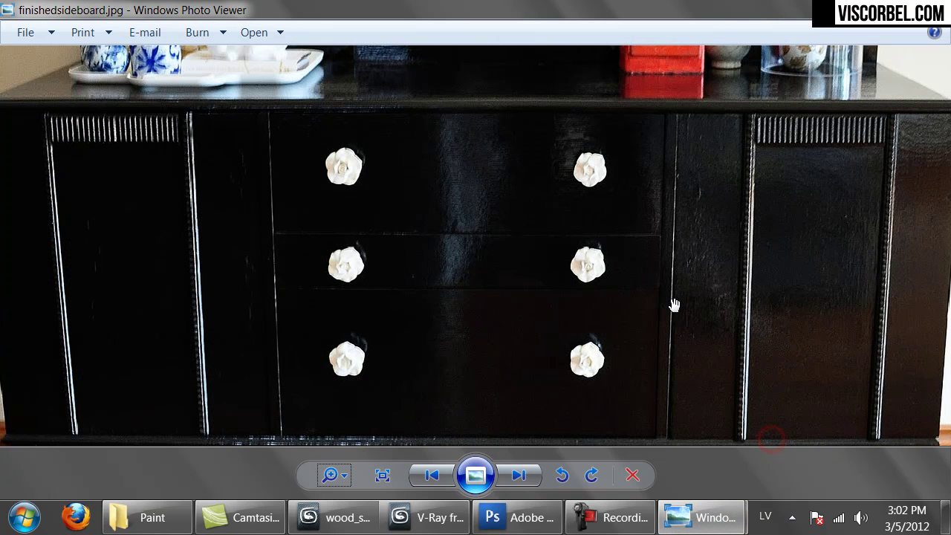
- Pan the zoomed sideboard photo from the lower drawer and legs up to the top shelf
drag(290, 295, 427, 121)
drag(600, 257, 503, 250)
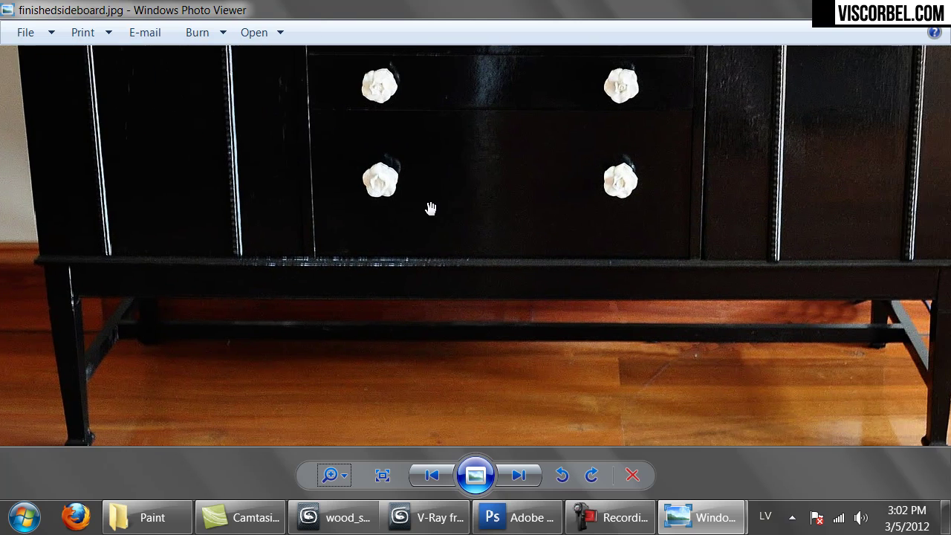
drag(559, 280, 566, 161)
drag(702, 162, 546, 239)
drag(548, 178, 549, 339)
drag(445, 293, 486, 339)
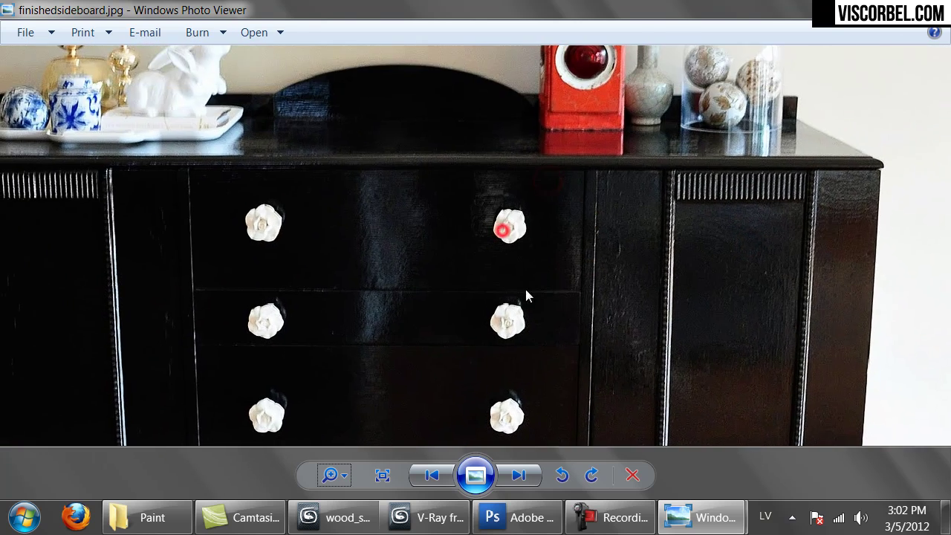
click(423, 517)
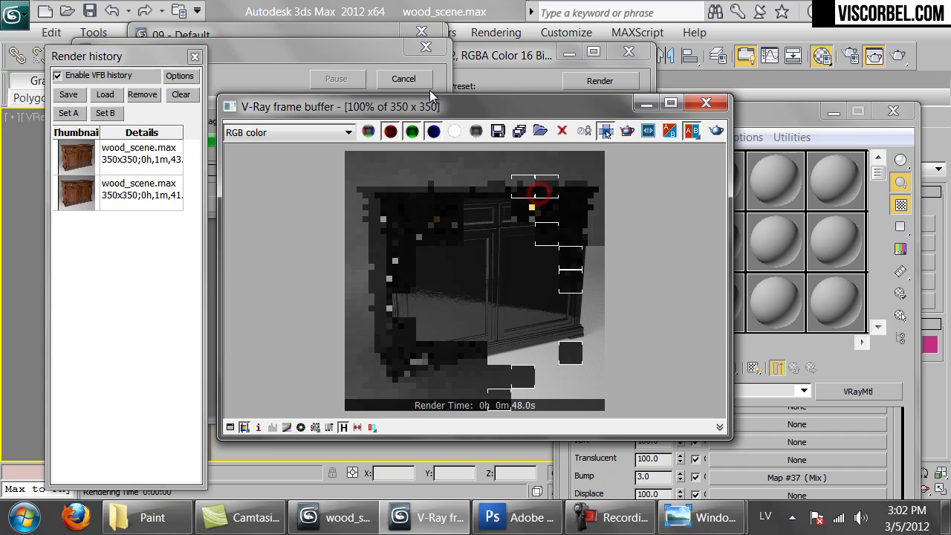
- Lower the 09 - Default material's Reflect colour Value to 50 and close the enlarged preview
click(900, 431)
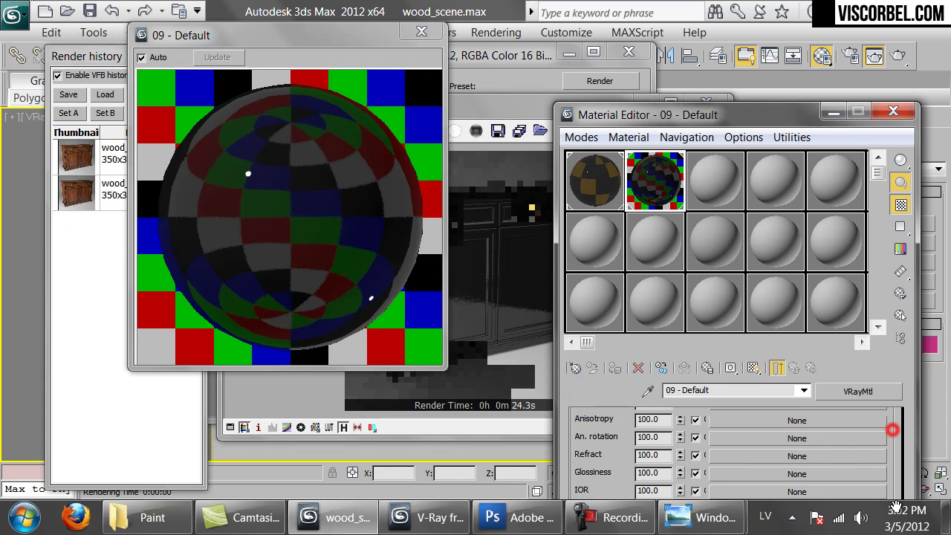
scroll(892, 427, down, 5)
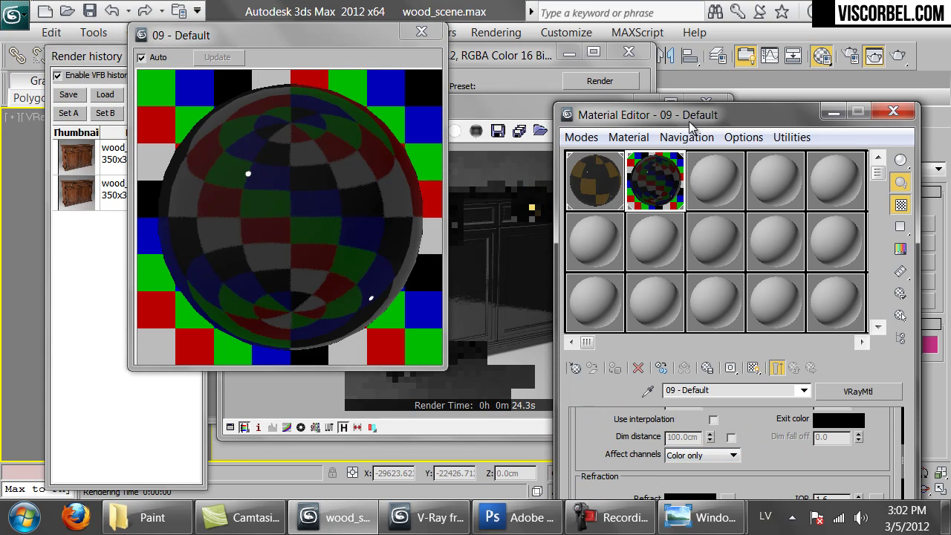
drag(690, 115, 681, 13)
scroll(667, 411, up, 3)
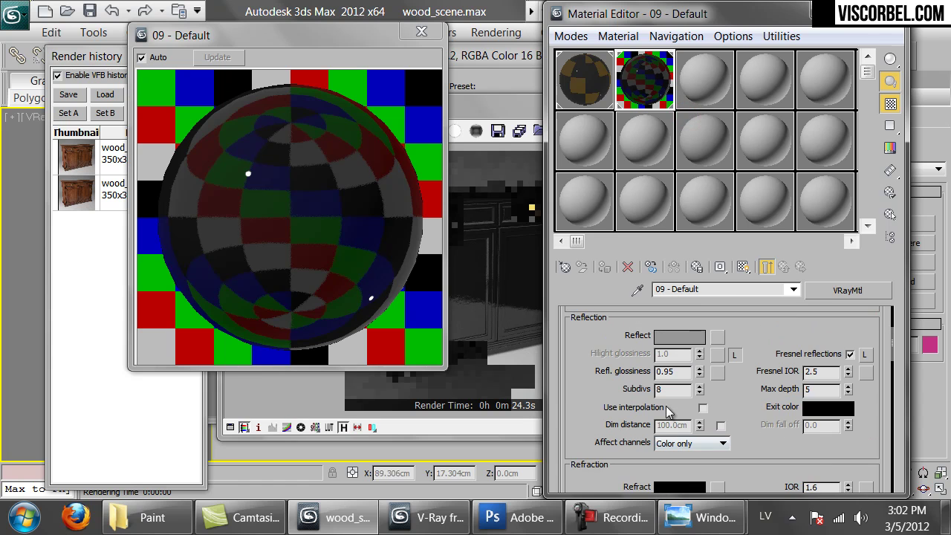
click(676, 340)
double_click(835, 234)
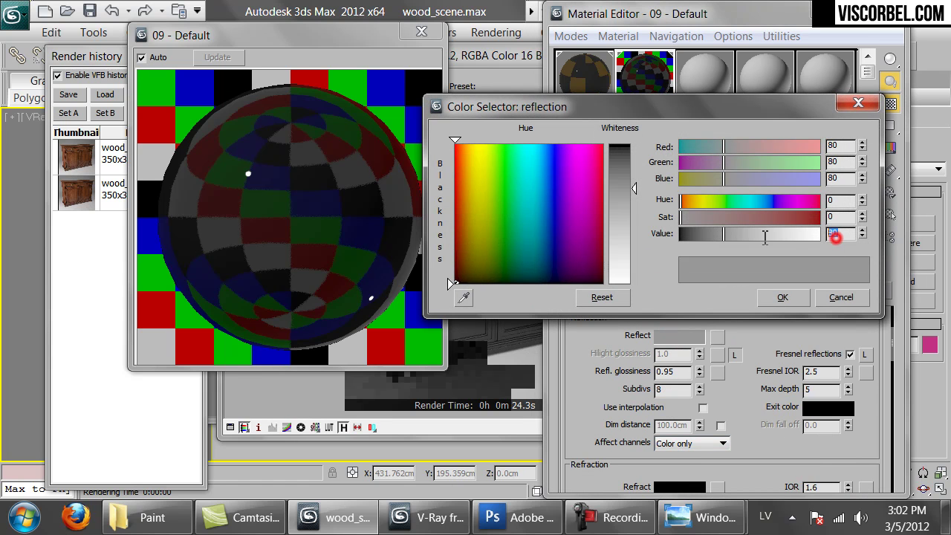
text(500)
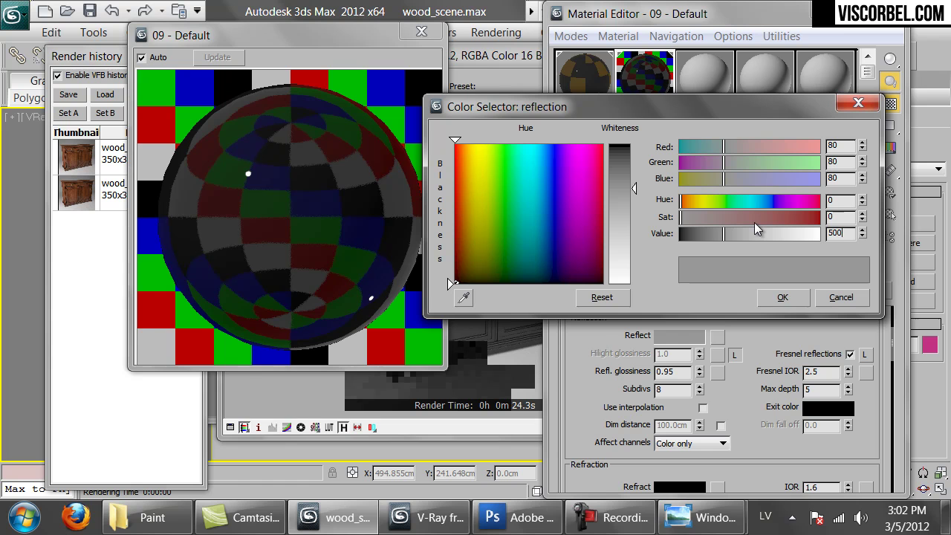
key(Return)
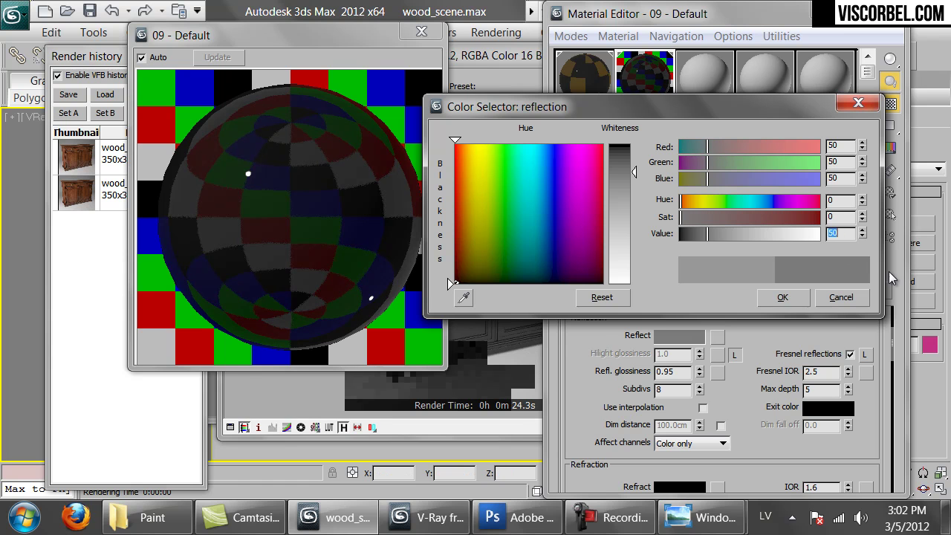
click(782, 297)
click(421, 32)
click(452, 219)
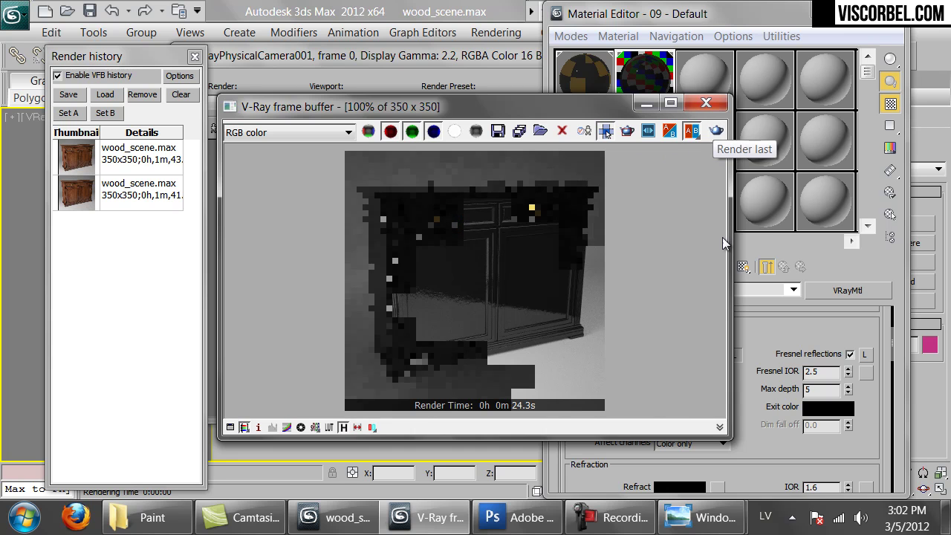
- Set the Bump amount to 2 and re-render the glossy black cabinet
click(628, 401)
scroll(624, 403, down, 10)
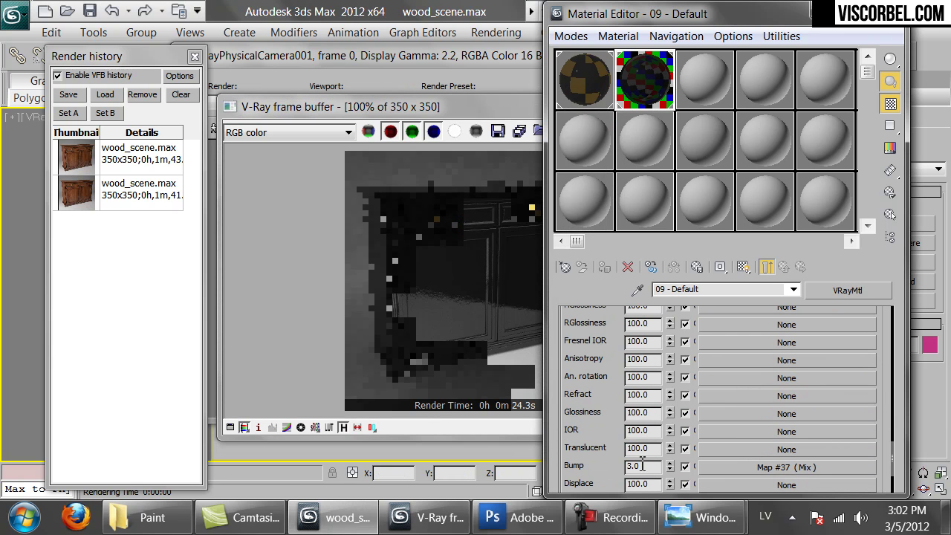
double_click(640, 465)
text(2)
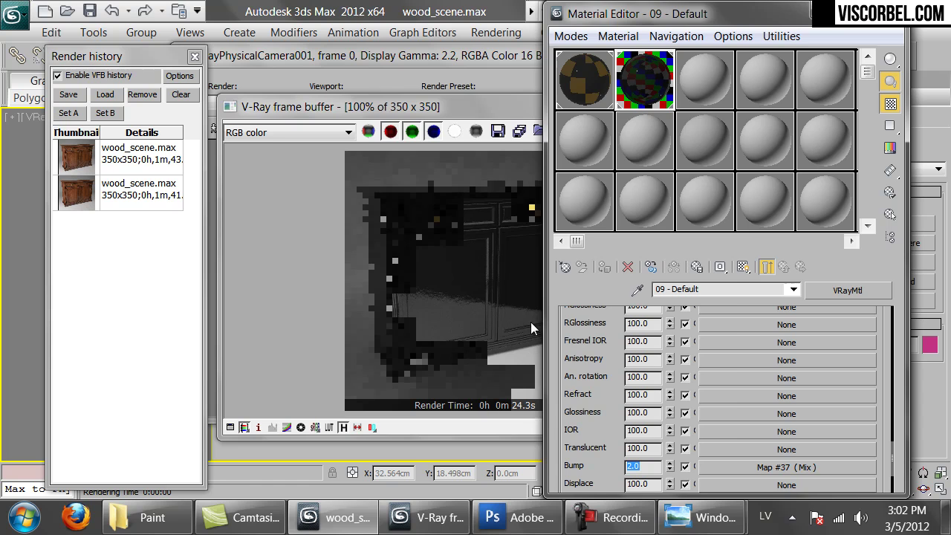
click(518, 268)
click(717, 130)
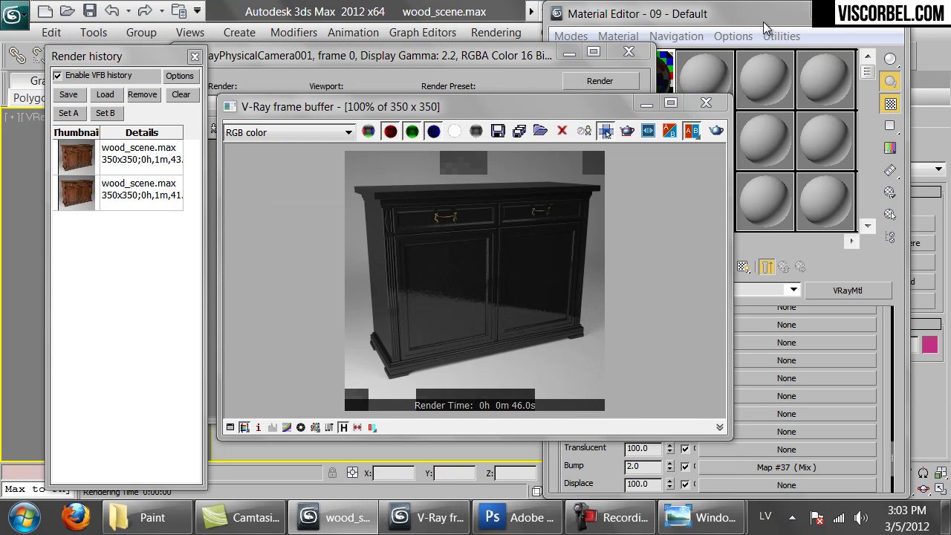
click(764, 23)
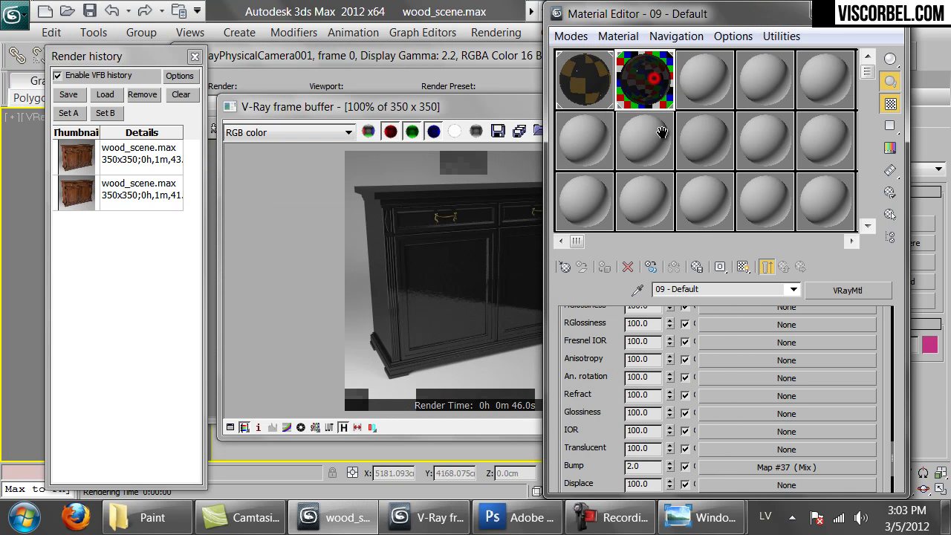
- Rename the material Paint_black, then copy it to the next slot as Paint_blue
double_click(692, 289)
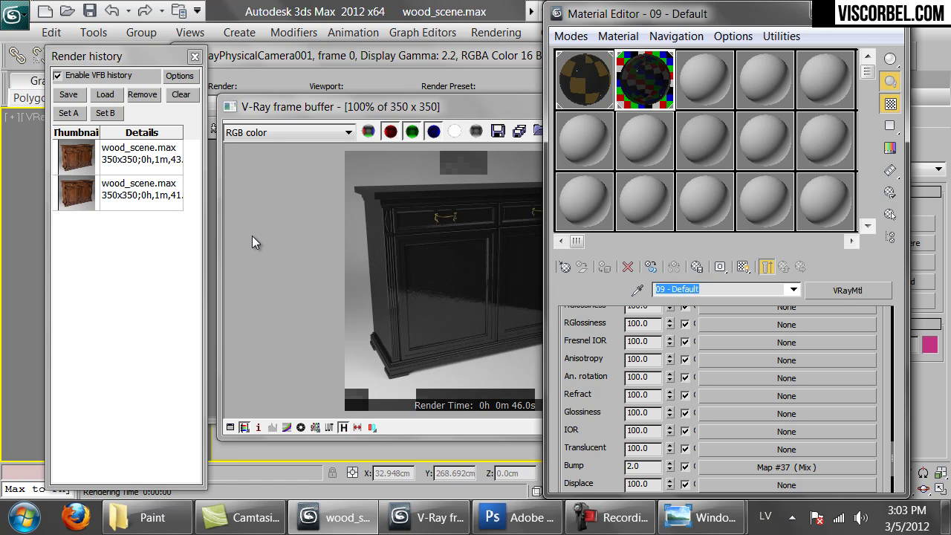
text(Paint_black)
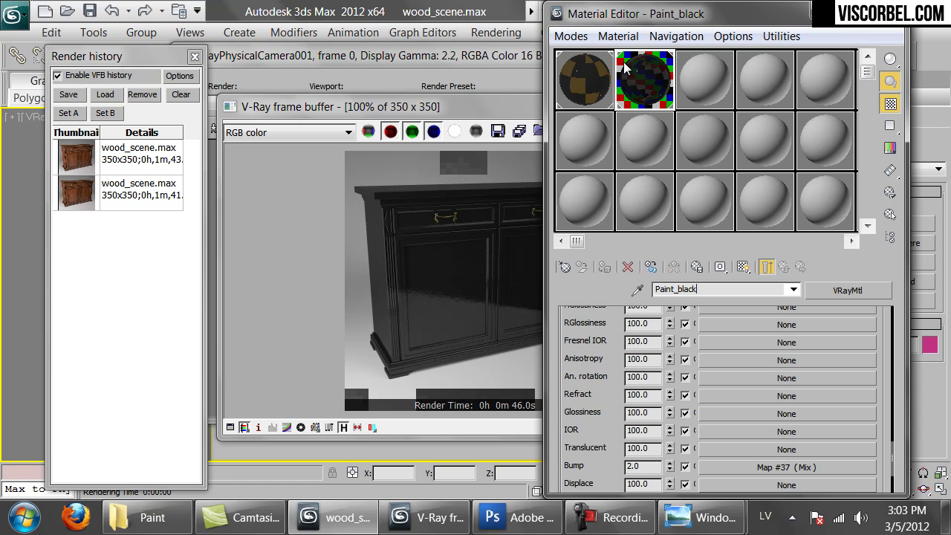
drag(625, 67, 709, 76)
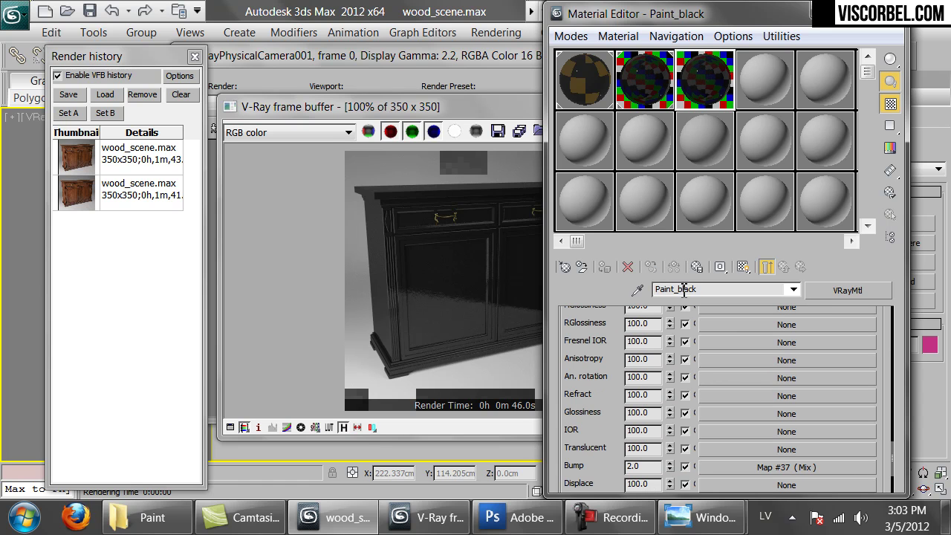
double_click(680, 290)
text(blue)
- Give Paint_blue a desaturated greyish-blue diffuse colour
scroll(613, 343, up, 3)
click(610, 342)
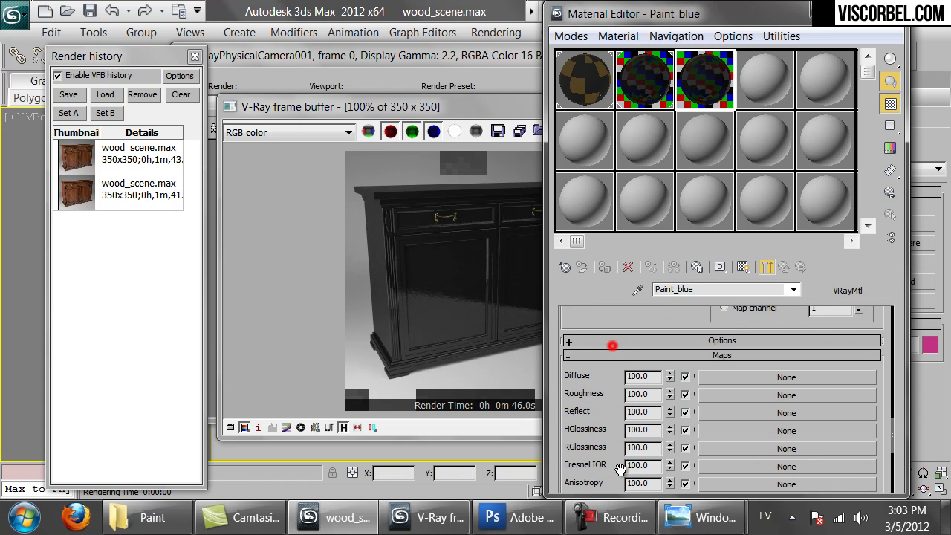
scroll(640, 387, up, 10)
click(684, 406)
click(543, 254)
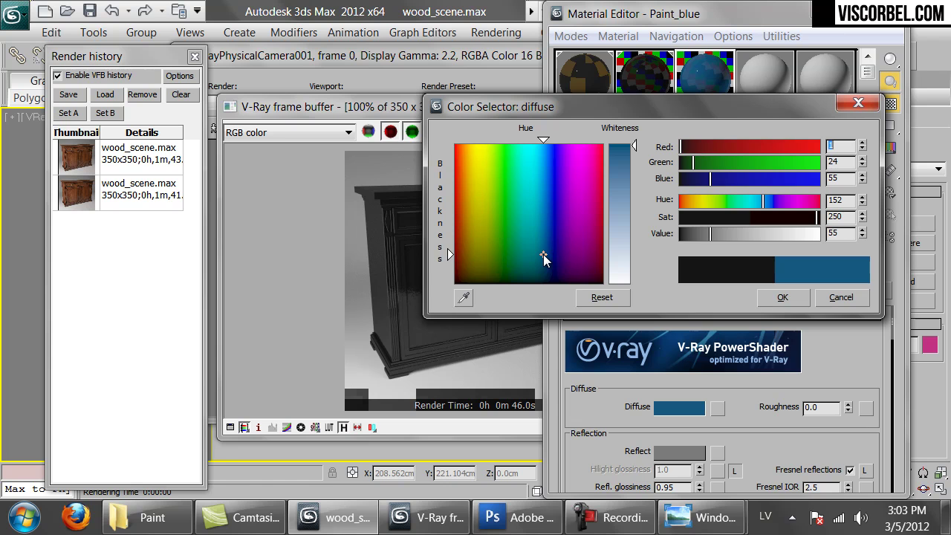
drag(816, 217, 759, 208)
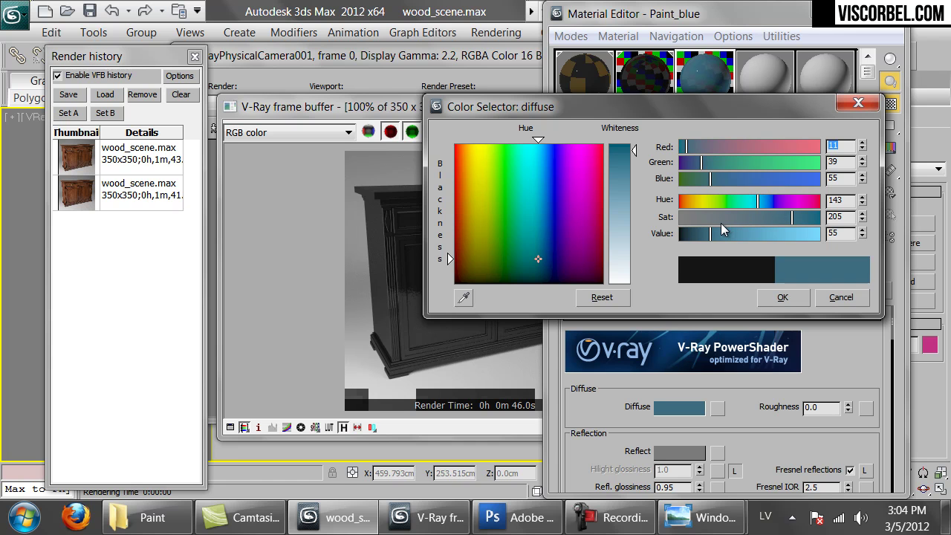
click(777, 217)
click(783, 297)
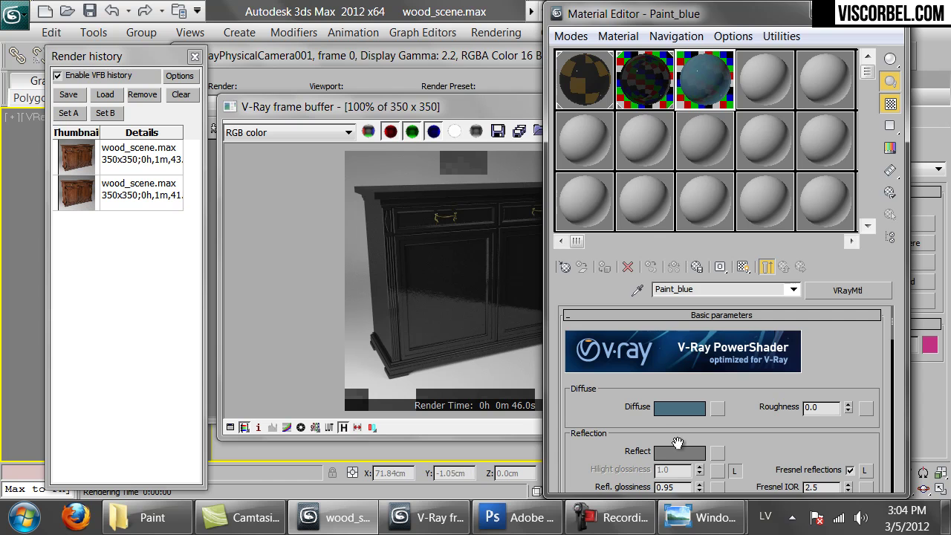
- Set Paint_blue's Reflect colour Value to 60
click(678, 451)
double_click(838, 234)
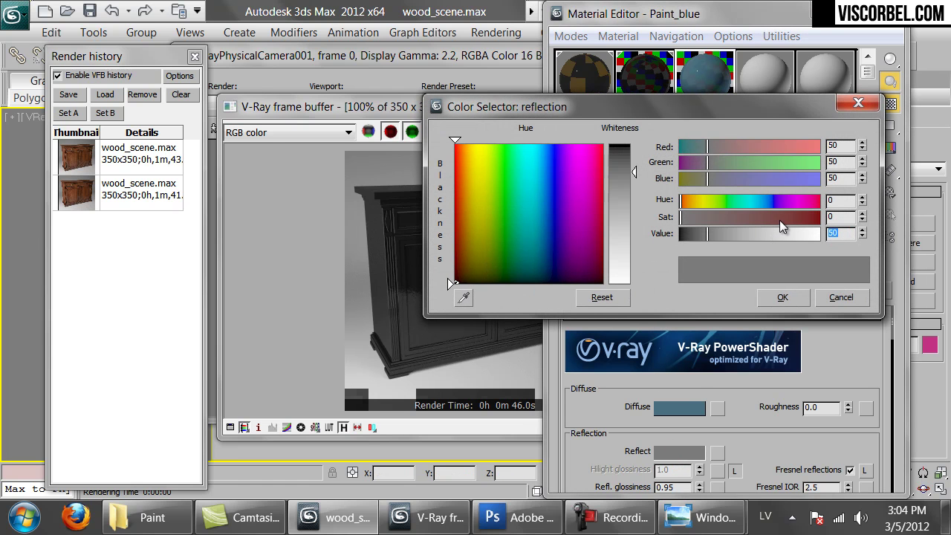
text(60)
key(Return)
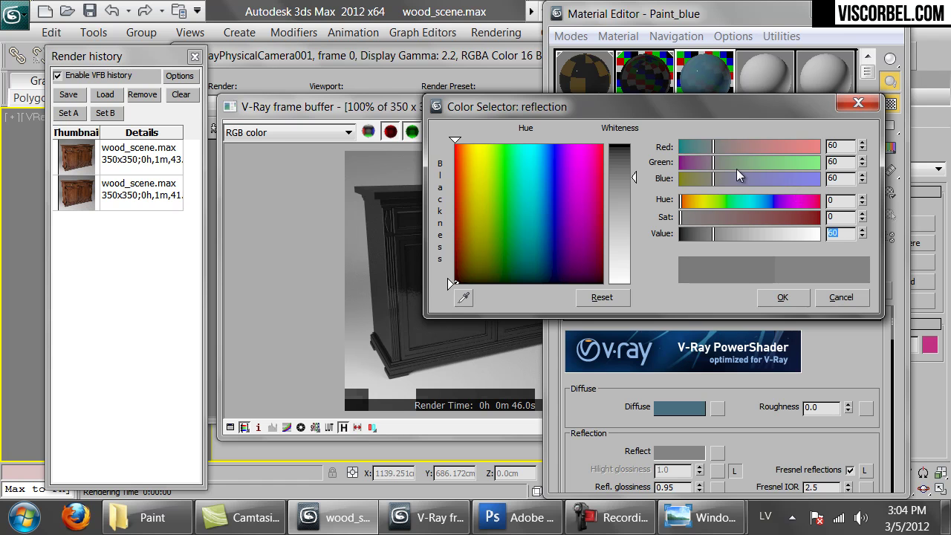
click(776, 297)
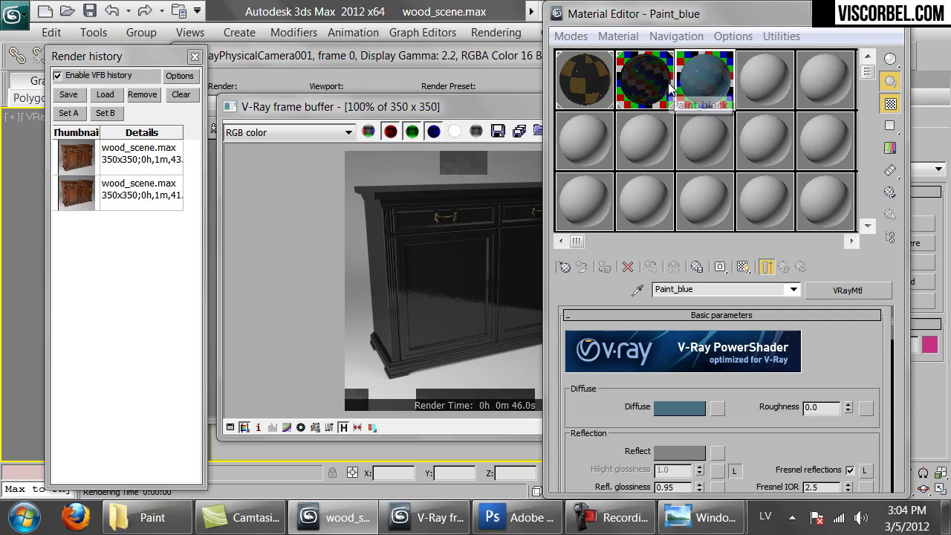
- Preview Paint_black enlarged, then drag Paint_blue onto sub-material 1 of Material #67
double_click(644, 80)
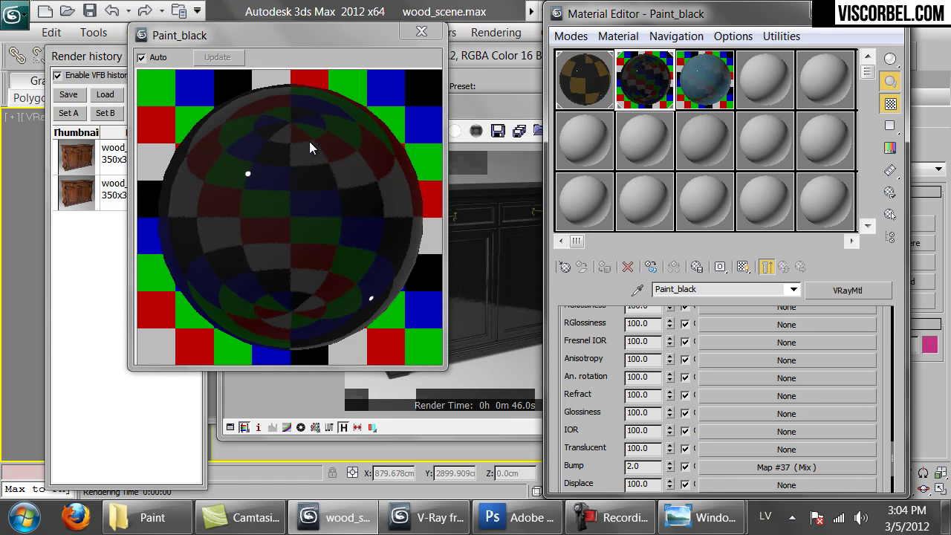
click(417, 33)
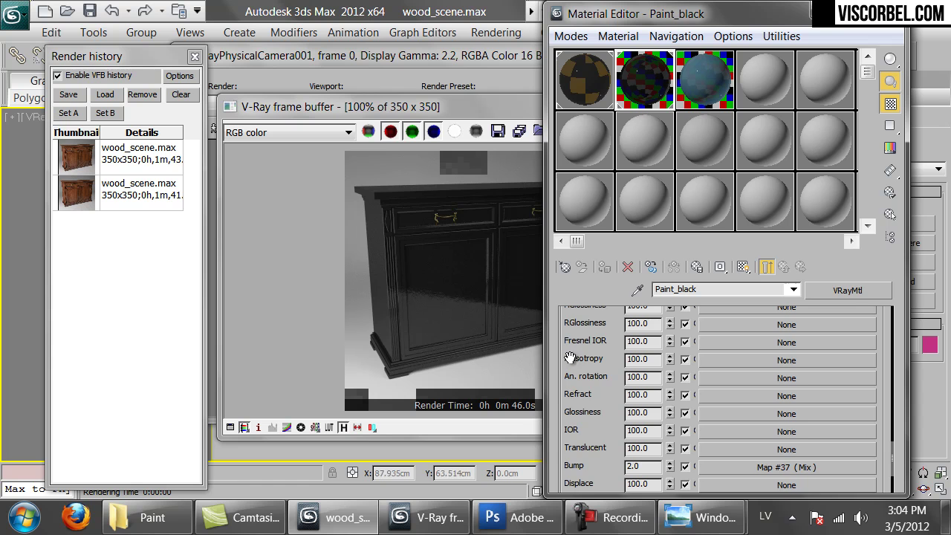
scroll(571, 352, up, 10)
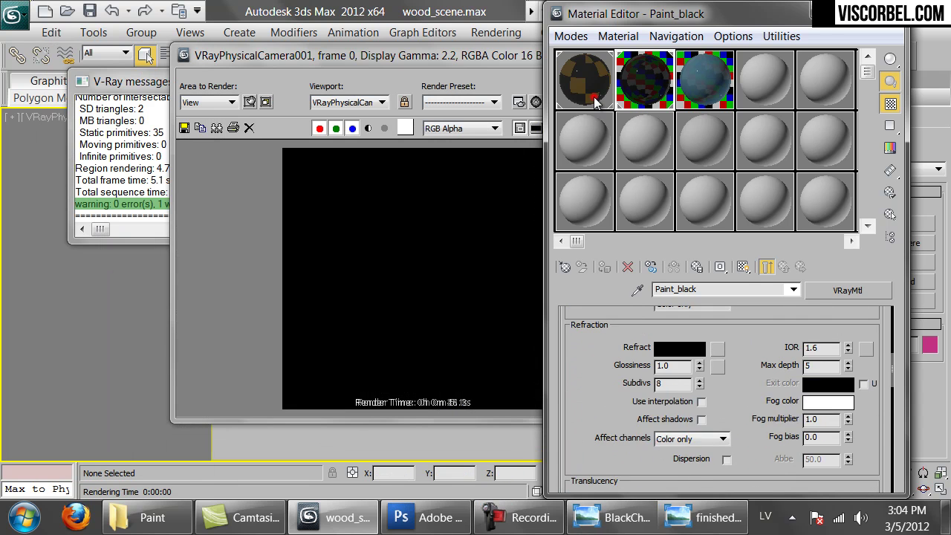
click(582, 85)
drag(705, 72, 726, 410)
- Copy Paint_blue into sub-materials 1 and 3 and render the greyish-blue cabinet
click(684, 304)
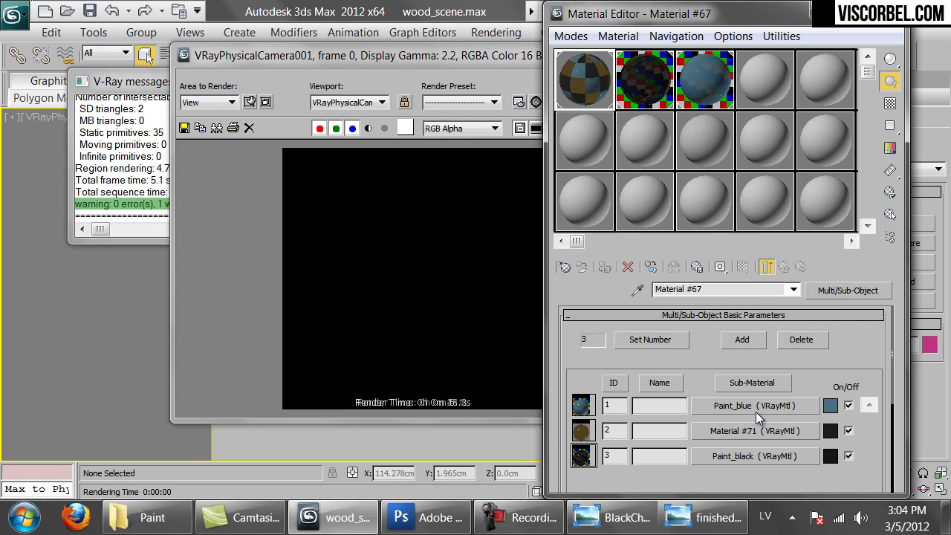
drag(750, 445, 748, 454)
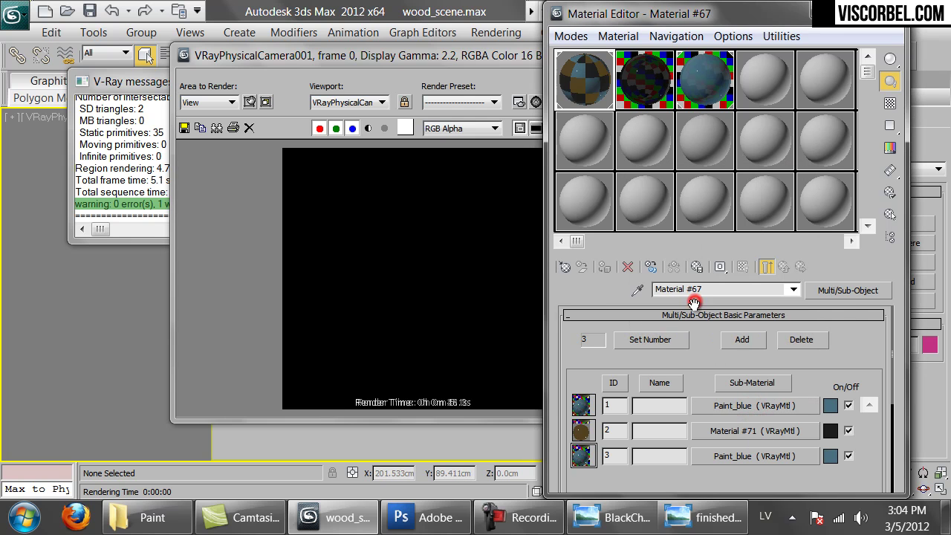
click(376, 299)
click(894, 17)
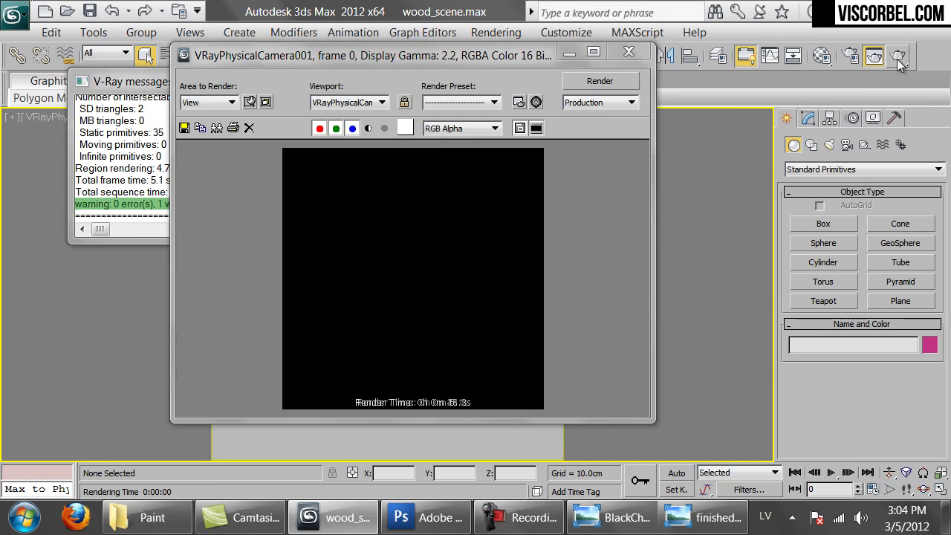
click(897, 58)
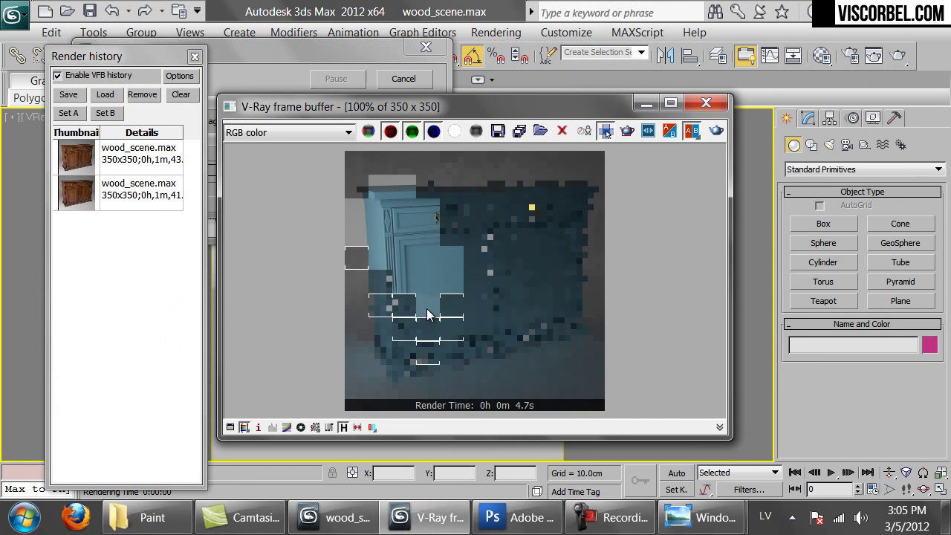
scroll(447, 332, up, 1)
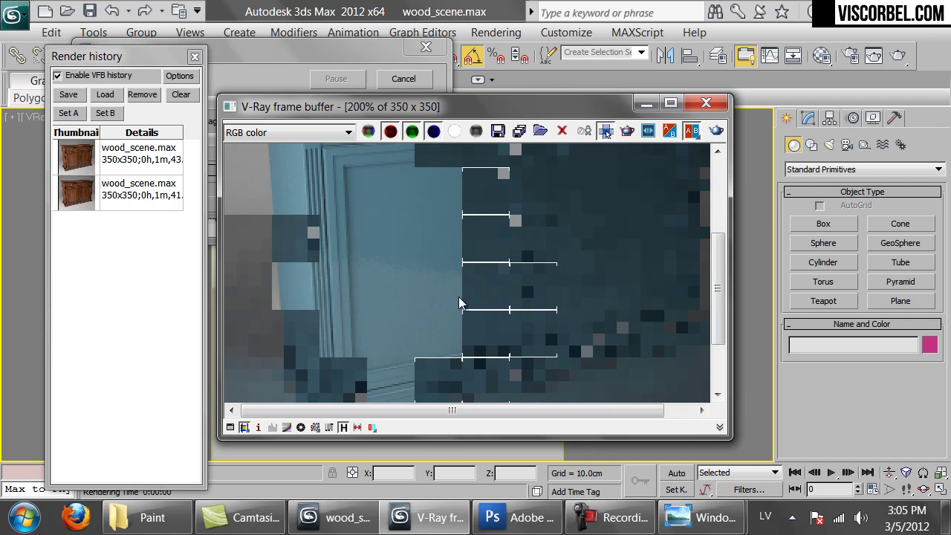
scroll(439, 280, down, 2)
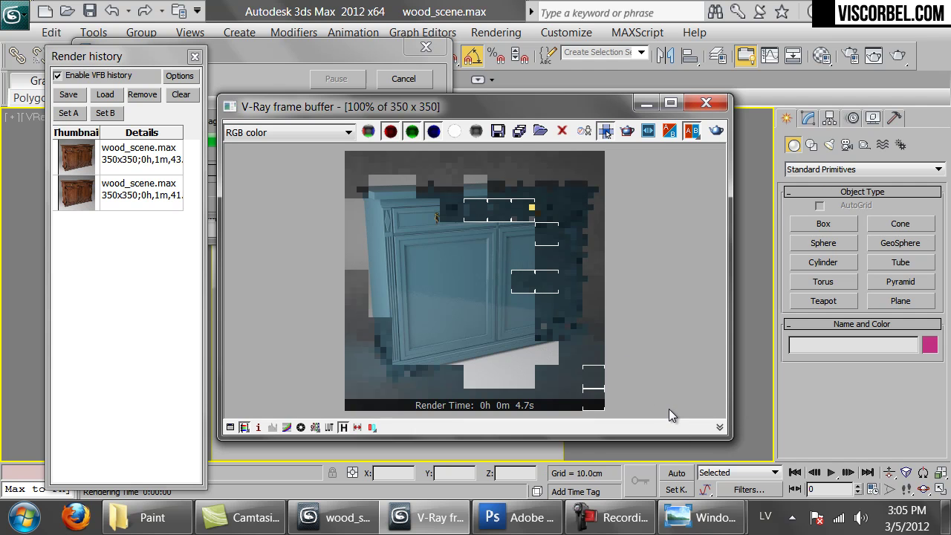
- View the Andover vanity and 25056e.jpg chest photos, then return to the V-Ray render
mouse_move(672, 516)
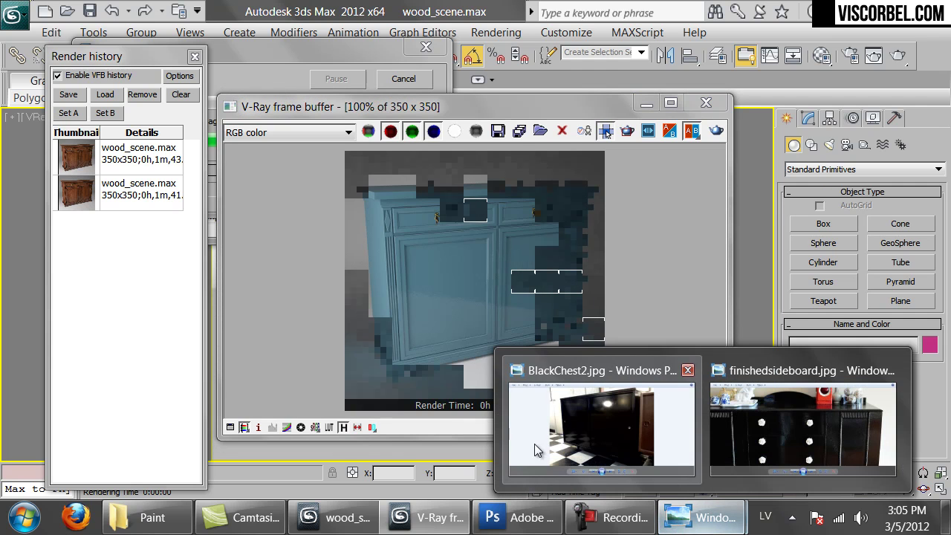
click(150, 517)
drag(321, 405, 372, 427)
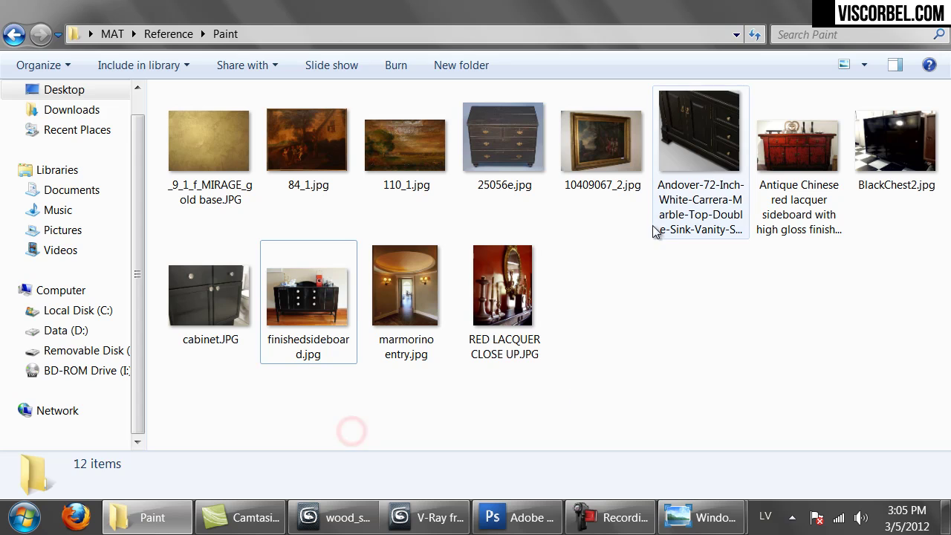
click(684, 138)
double_click(684, 137)
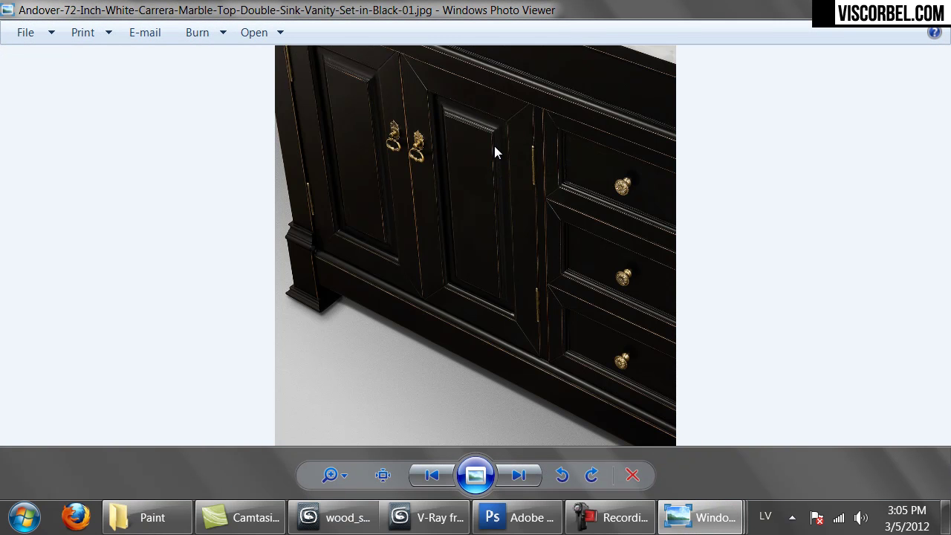
key(alt+F4)
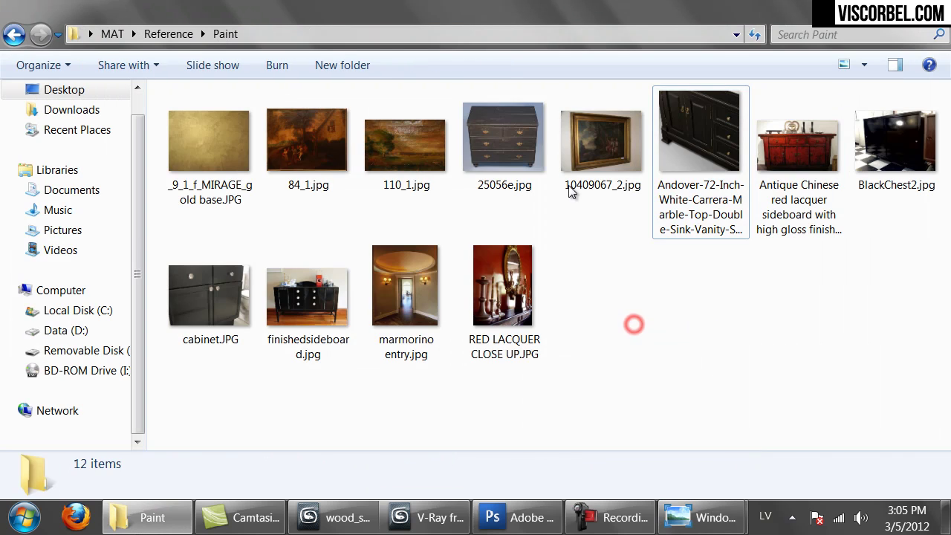
double_click(543, 149)
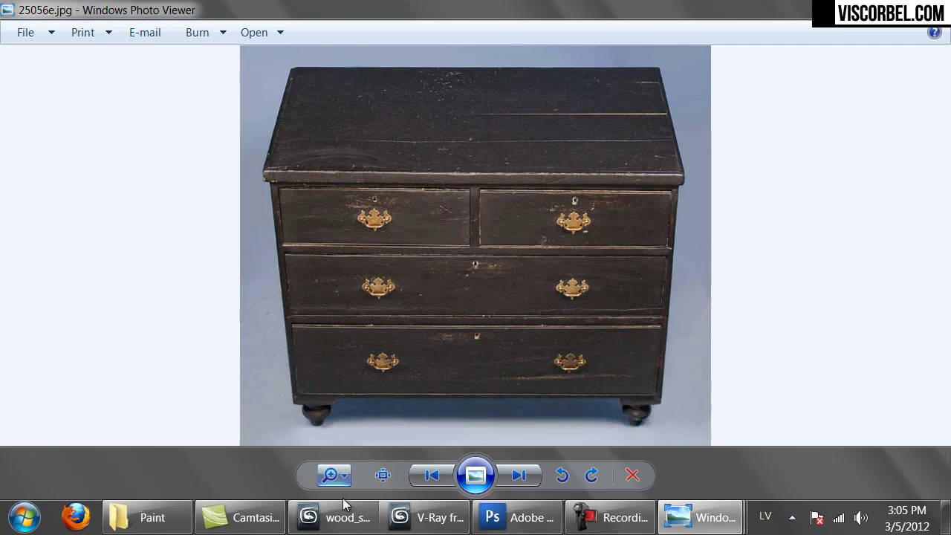
click(429, 517)
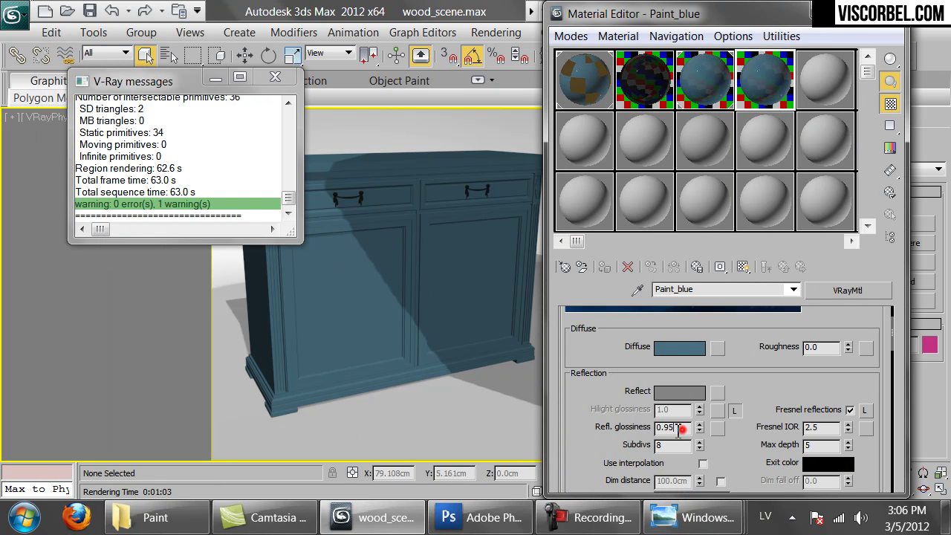
- Set Paint_blue's Refl. glossiness to 0.6
drag(677, 429, 668, 428)
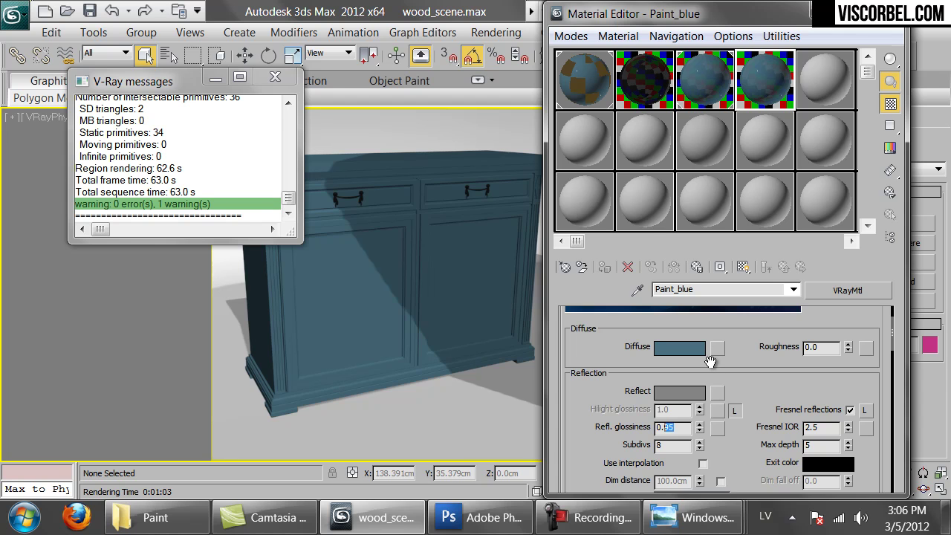
text(6)
key(Return)
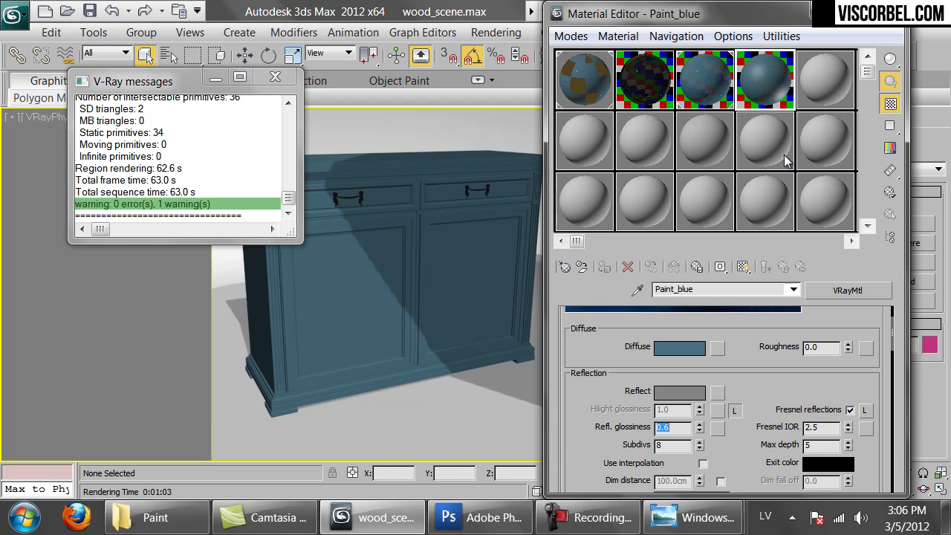
- Instance Paint_blue into sub-materials 1 and 3 and render the cabinet again
click(593, 78)
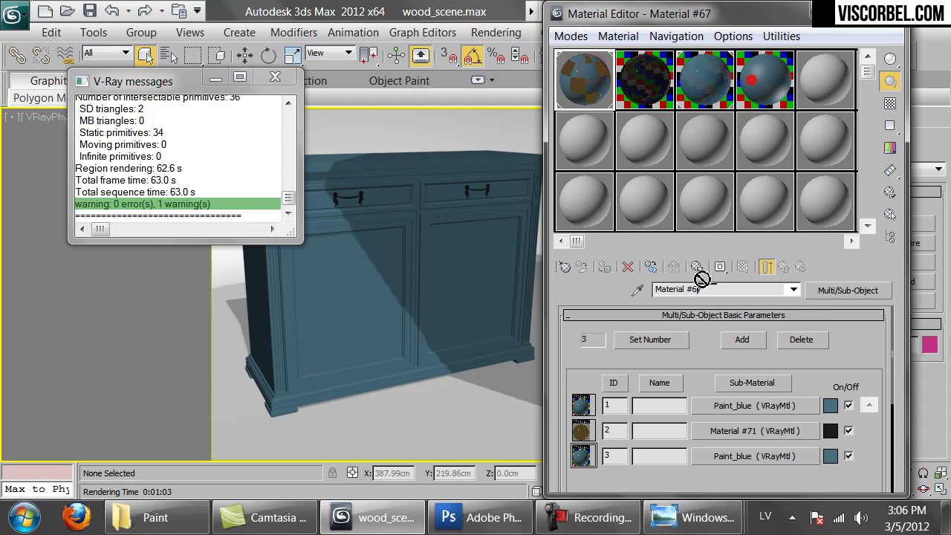
drag(770, 412, 732, 455)
click(684, 304)
click(684, 305)
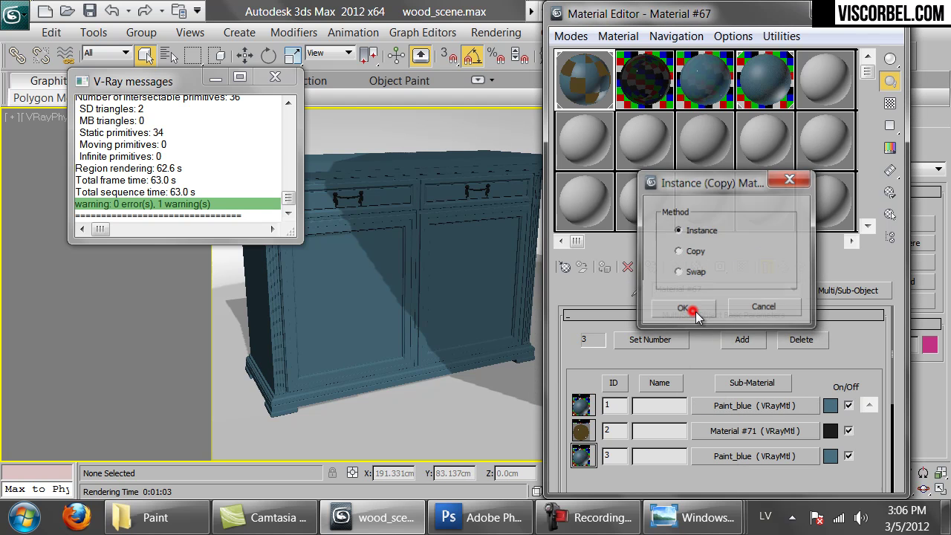
click(894, 13)
click(897, 55)
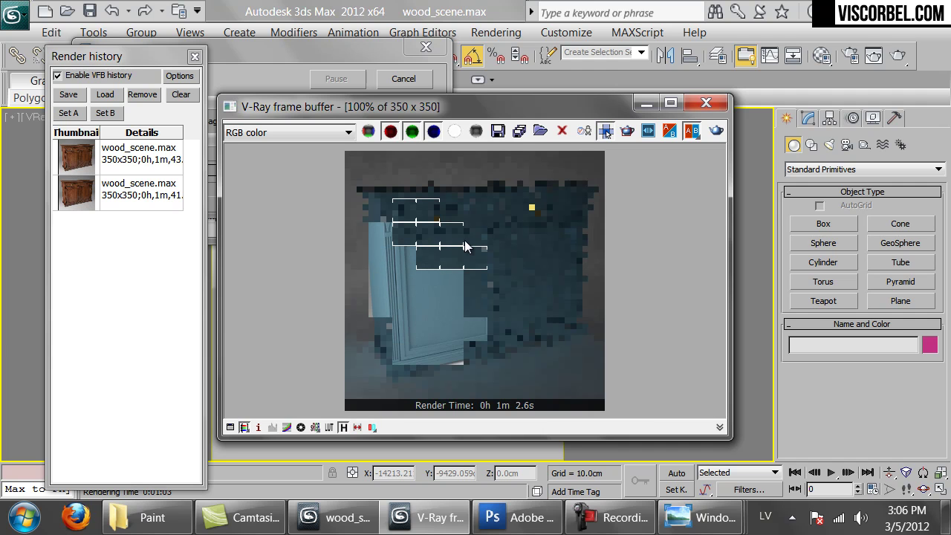
- Study the Antique Chinese red lacquer sideboard reference photo
click(145, 517)
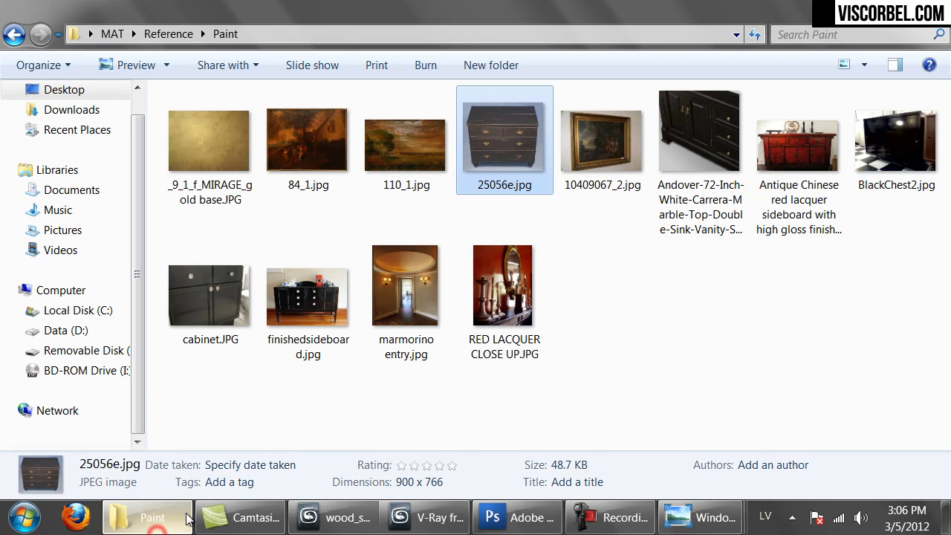
click(758, 324)
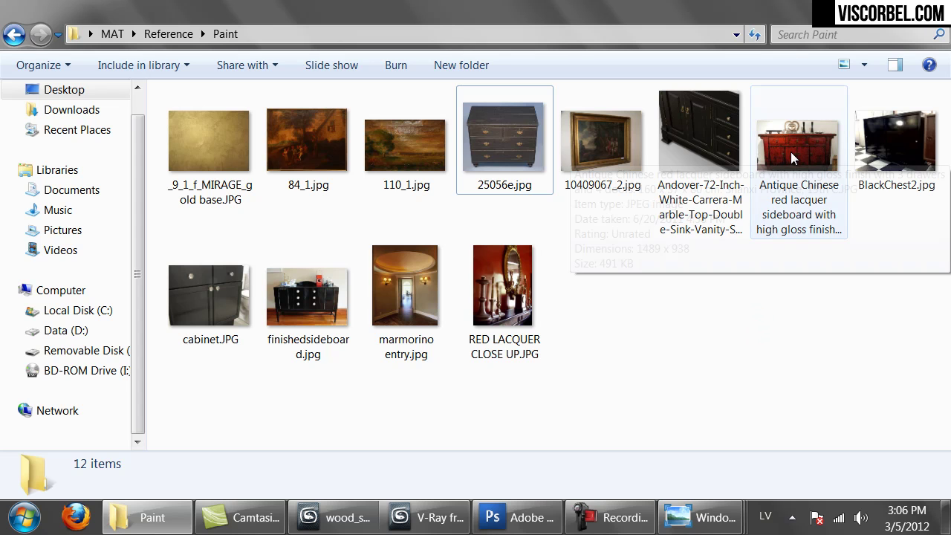
double_click(792, 156)
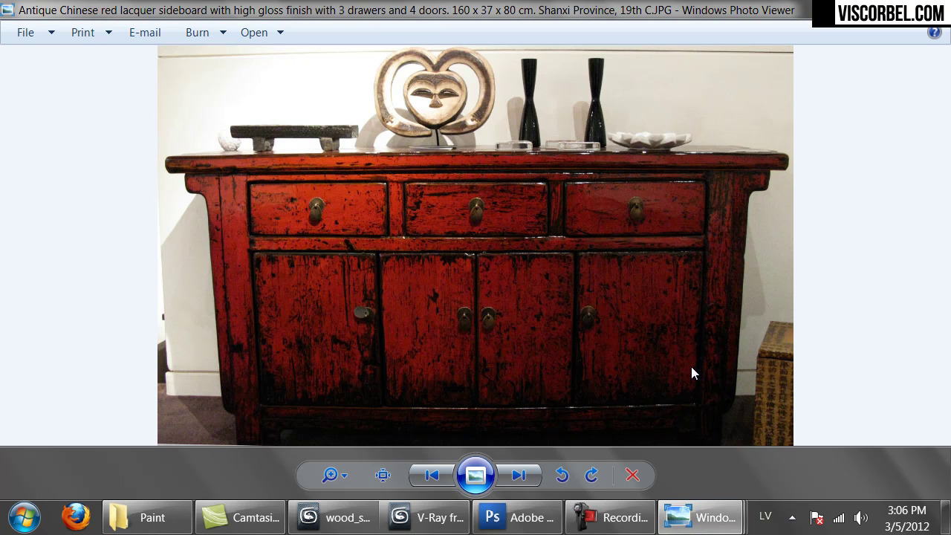
click(433, 517)
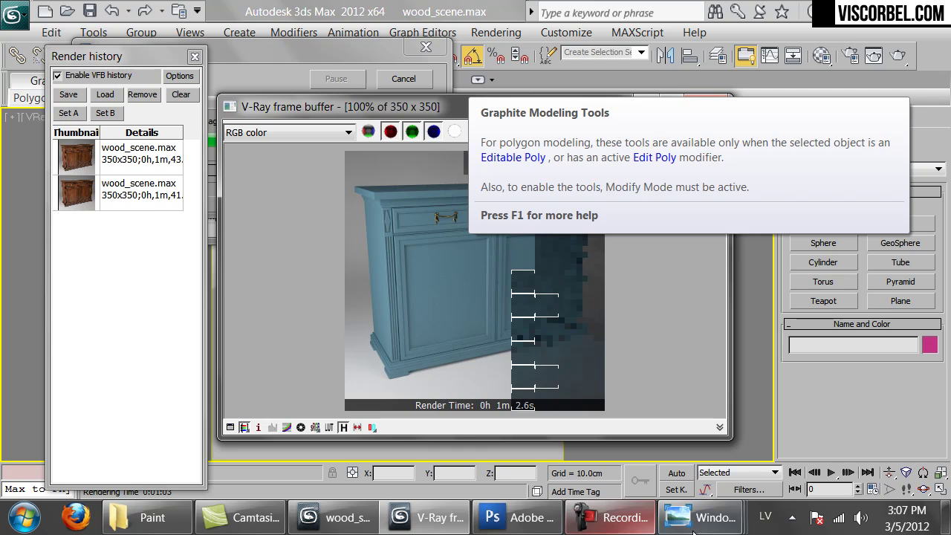
mouse_move(700, 517)
click(869, 436)
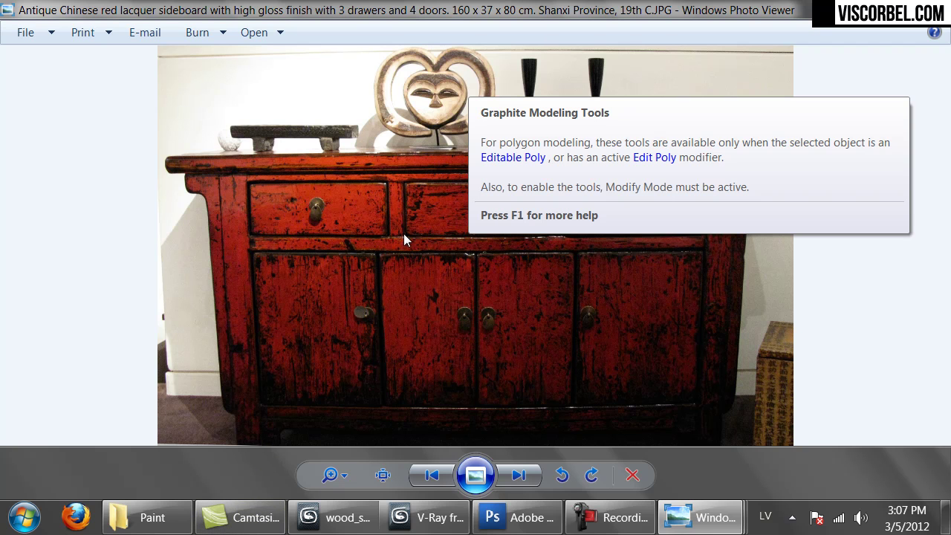
- Zoom the V-Ray render to 200% and back to 100%, then cancel the running render
click(431, 516)
ctrl+click(454, 312)
ctrl+right_click(471, 311)
drag(428, 107, 306, 211)
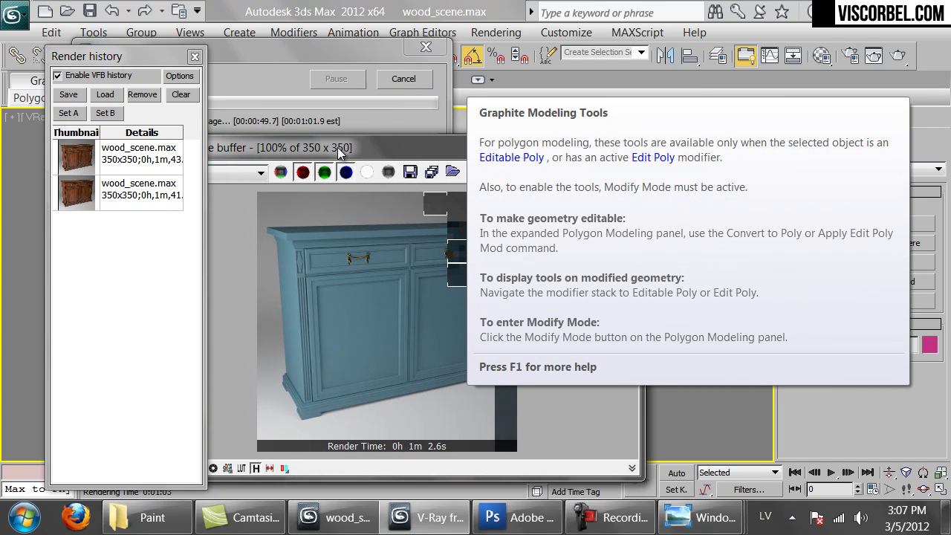
click(403, 79)
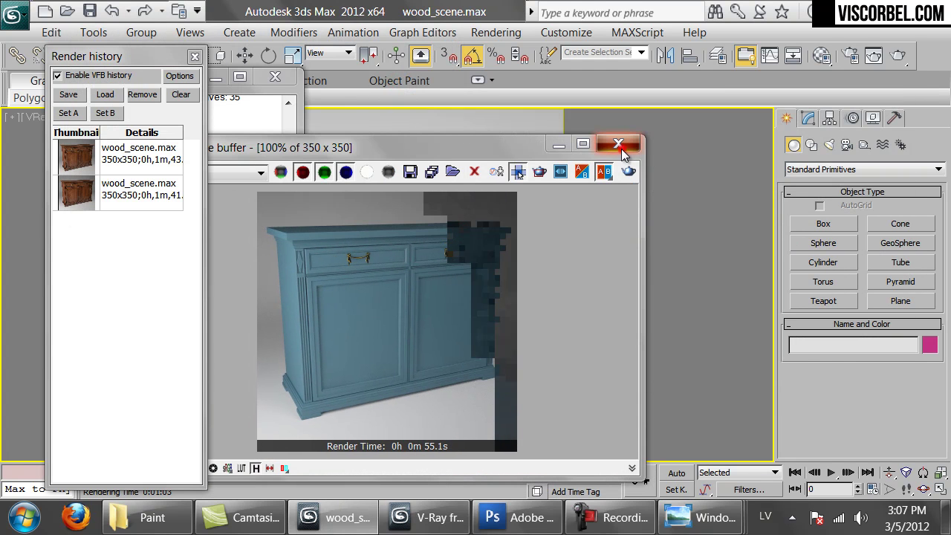
- Copy Paint_blue into the fifth slot and rename it Paint_blue_antique
click(618, 143)
key(m)
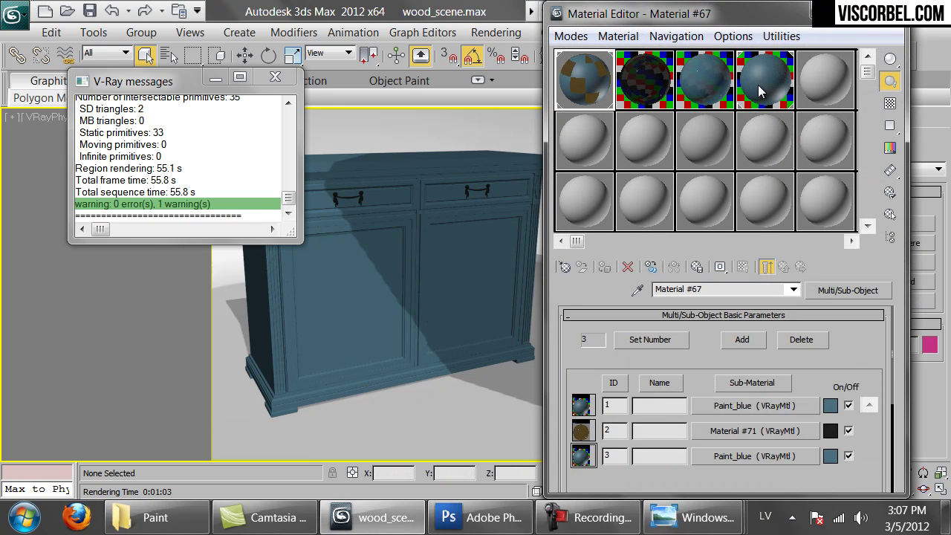
drag(762, 85, 824, 80)
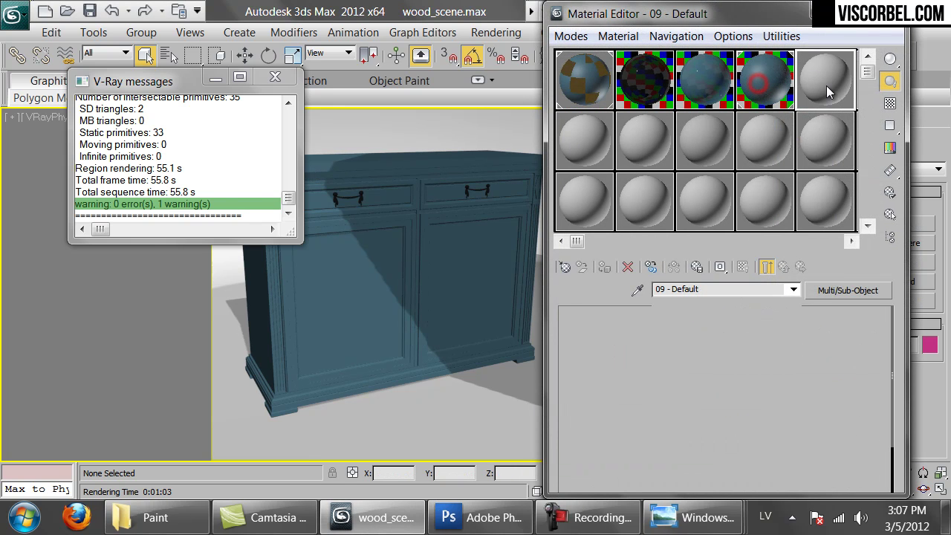
click(711, 289)
text(_antique)
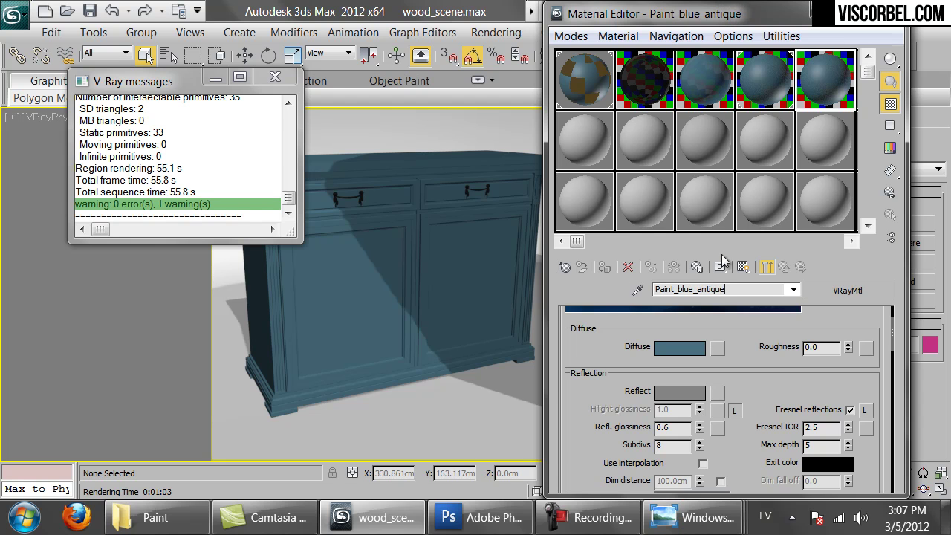
- Add a VRayDirt diffuse map whose unoccluded colour is the copied blue paint
right_click(681, 349)
click(719, 360)
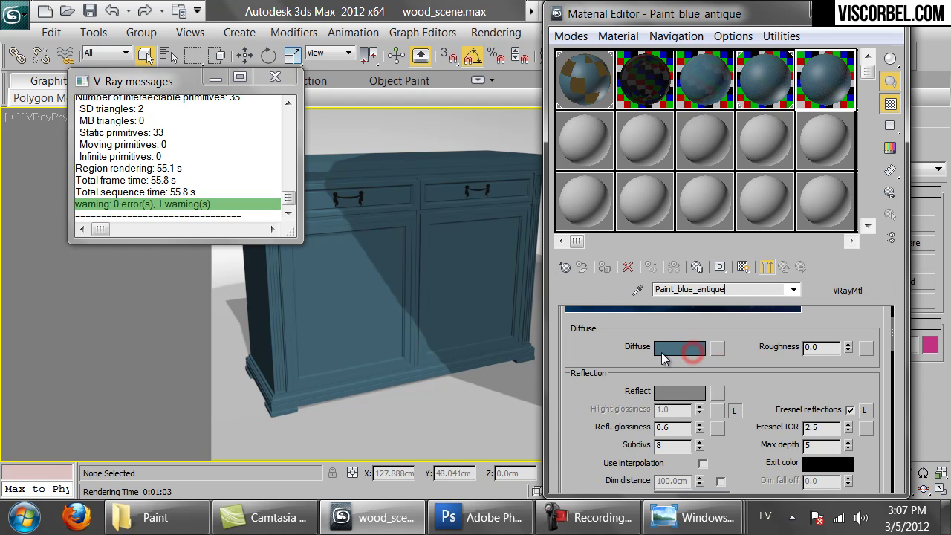
click(717, 347)
scroll(346, 312, down, 10)
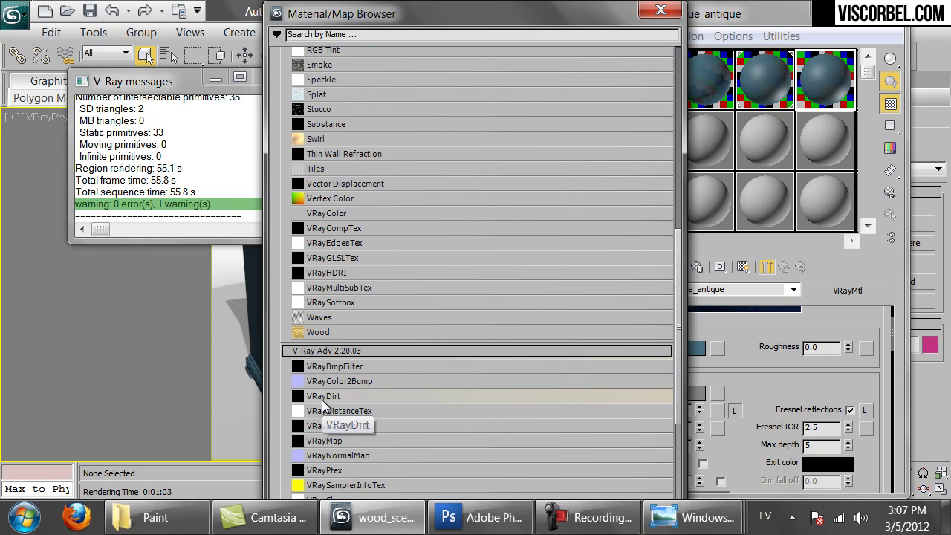
double_click(321, 399)
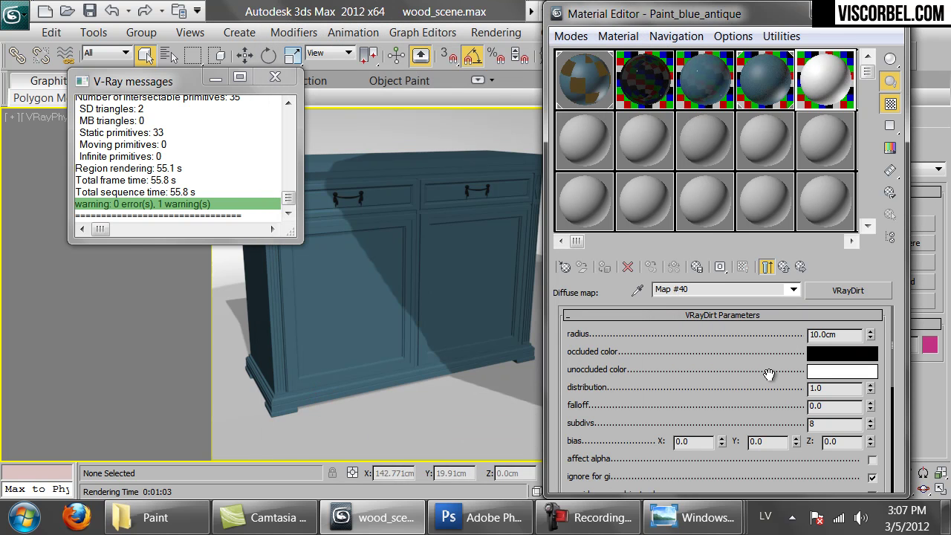
right_click(847, 379)
click(875, 401)
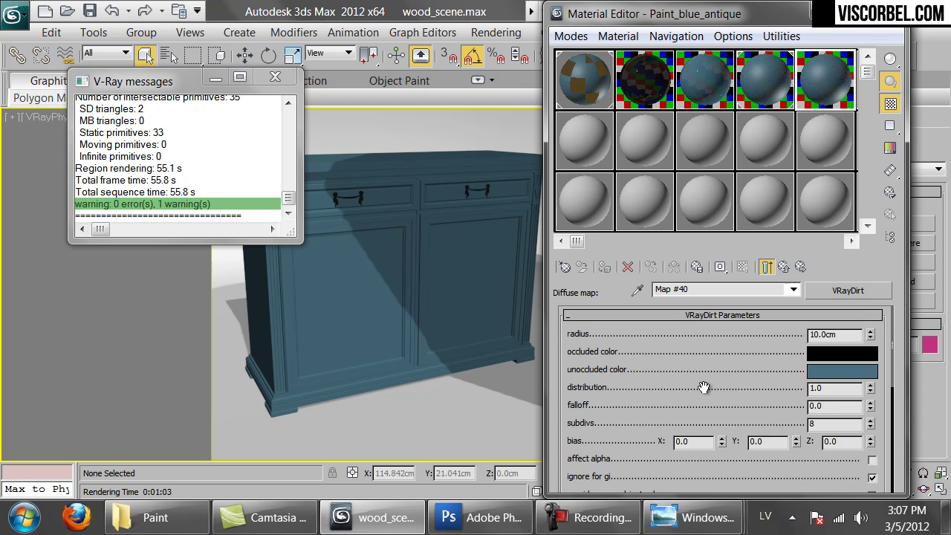
scroll(714, 380, down, 8)
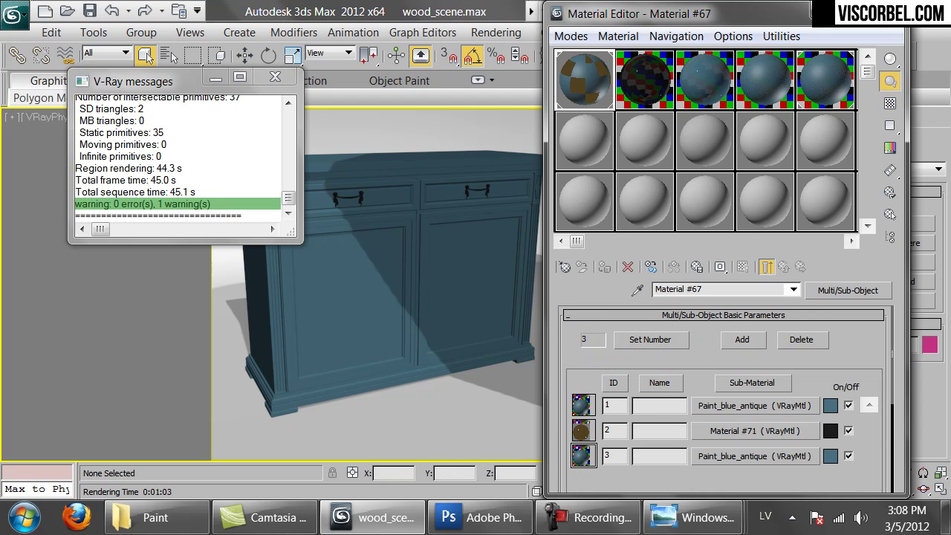
click(896, 13)
- Render the cabinet with the Paint_blue_antique VRayDirt material
click(897, 55)
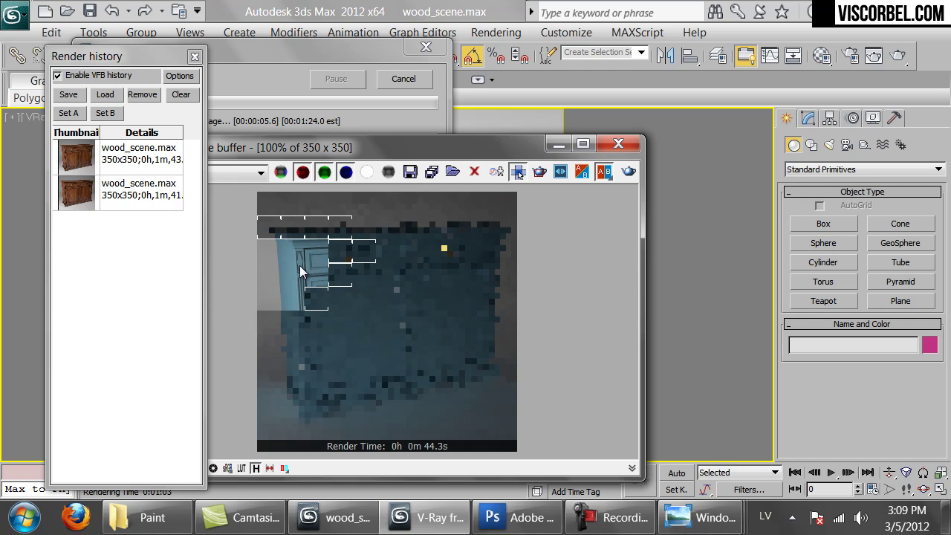
scroll(299, 279, up, 1)
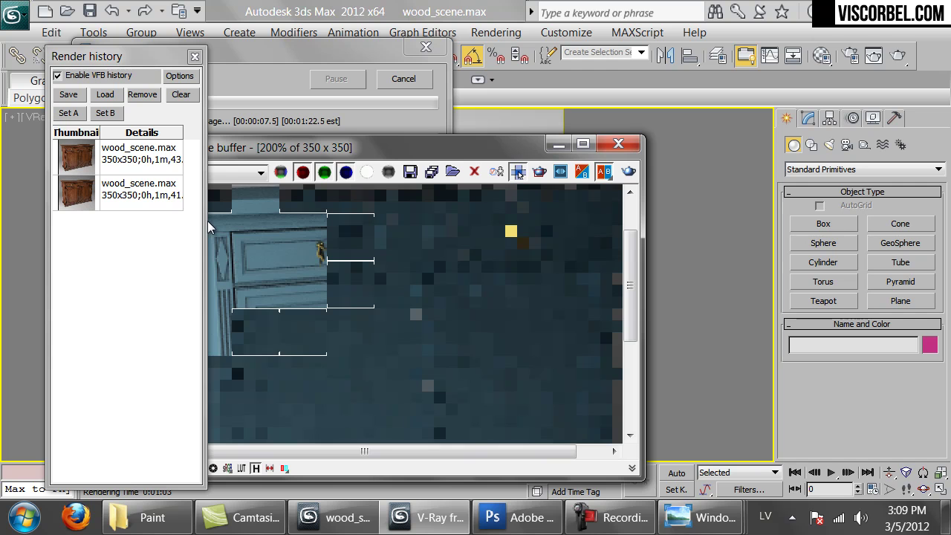
scroll(297, 300, down, 1)
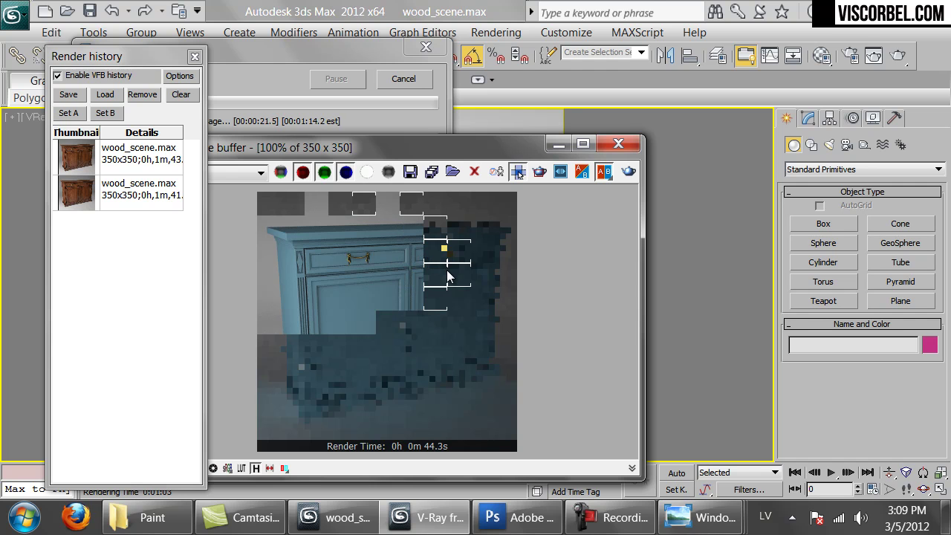
scroll(427, 291, down, 1)
scroll(403, 307, up, 1)
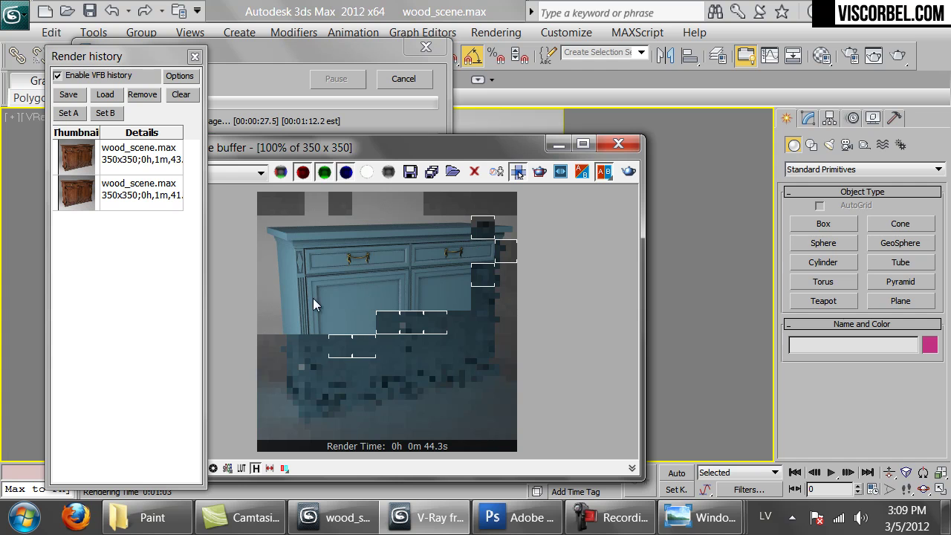
- Check the red lacquer sideboard photo, then cancel the unfinished render at 38.9 s
mouse_move(696, 517)
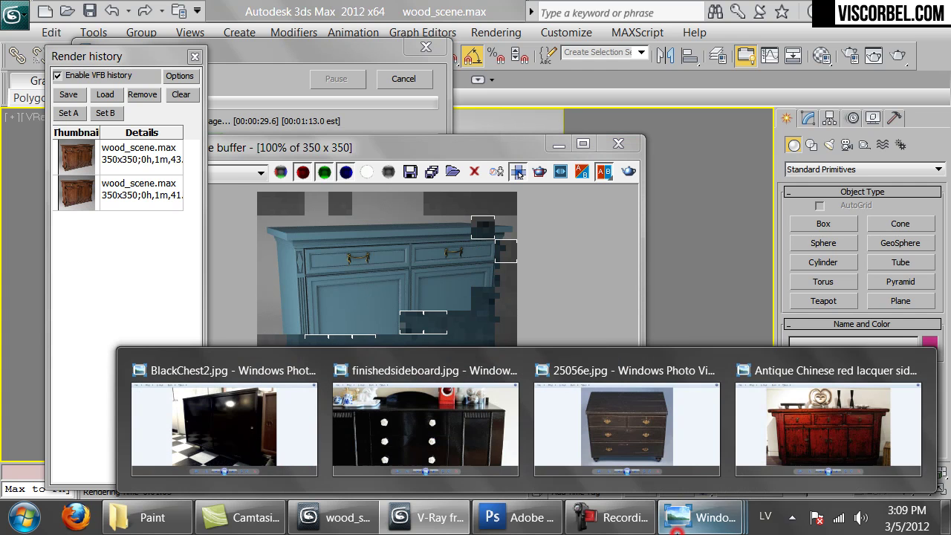
click(829, 432)
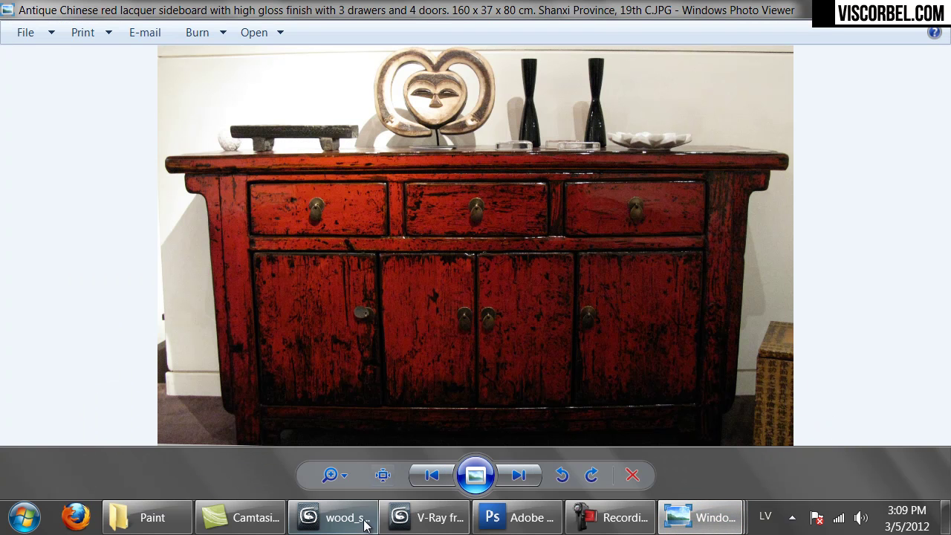
click(439, 520)
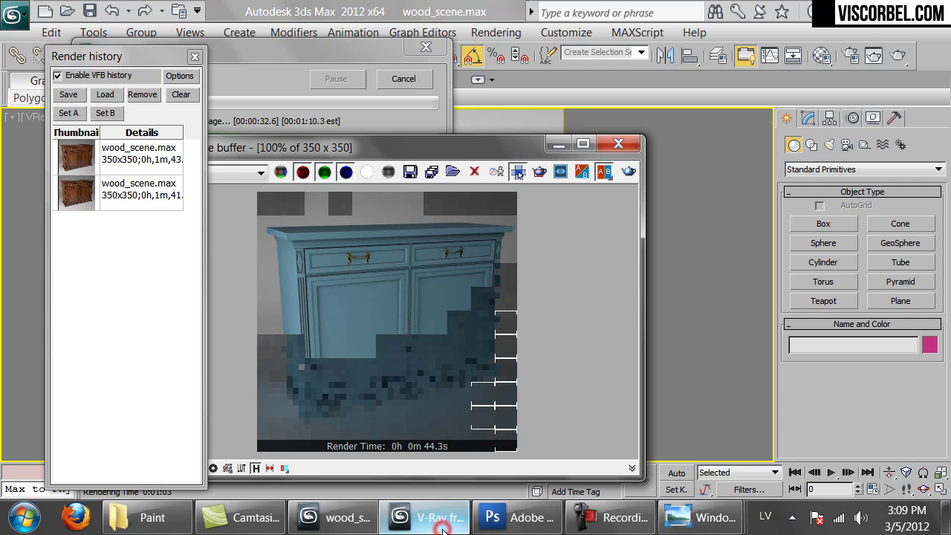
click(406, 78)
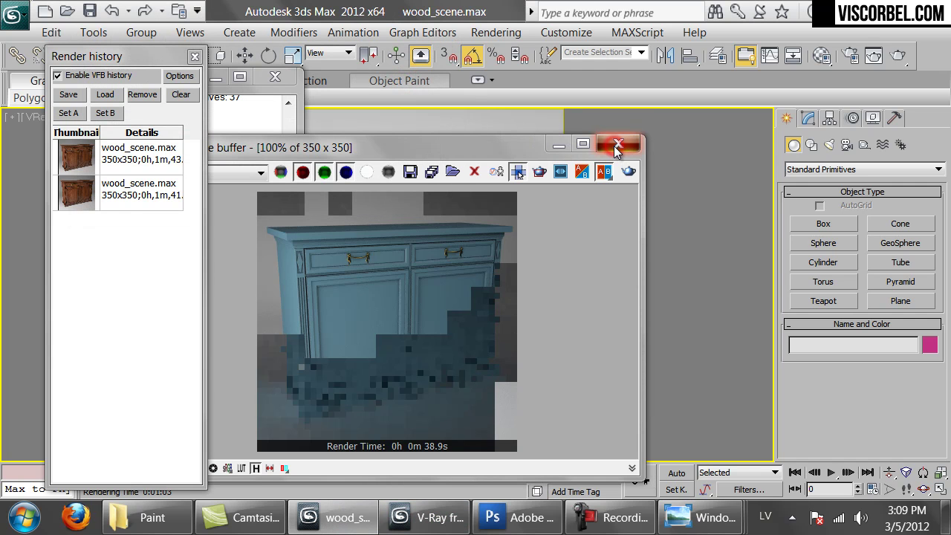
- Close the frame buffer and open Paint_blue_antique's diffuse VRayDirt map in the Material Editor
click(617, 143)
key(m)
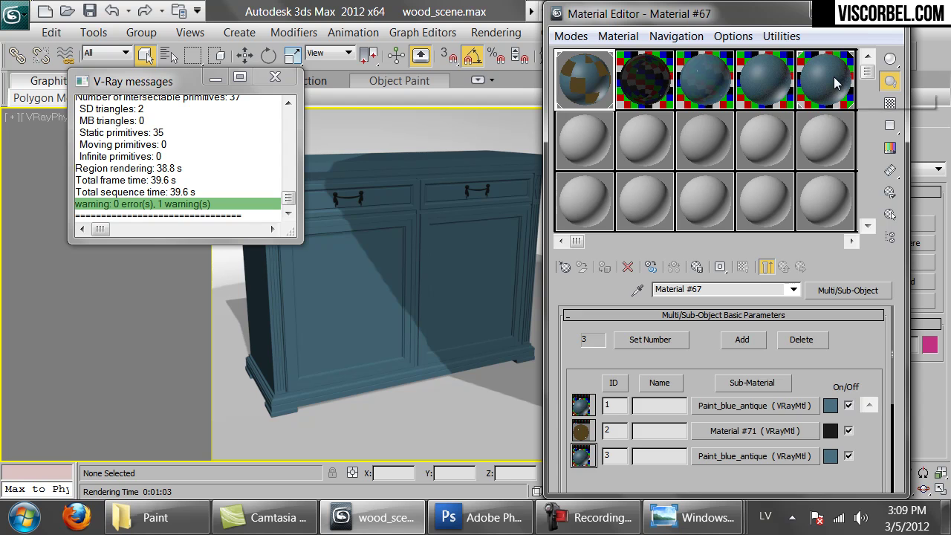
click(747, 395)
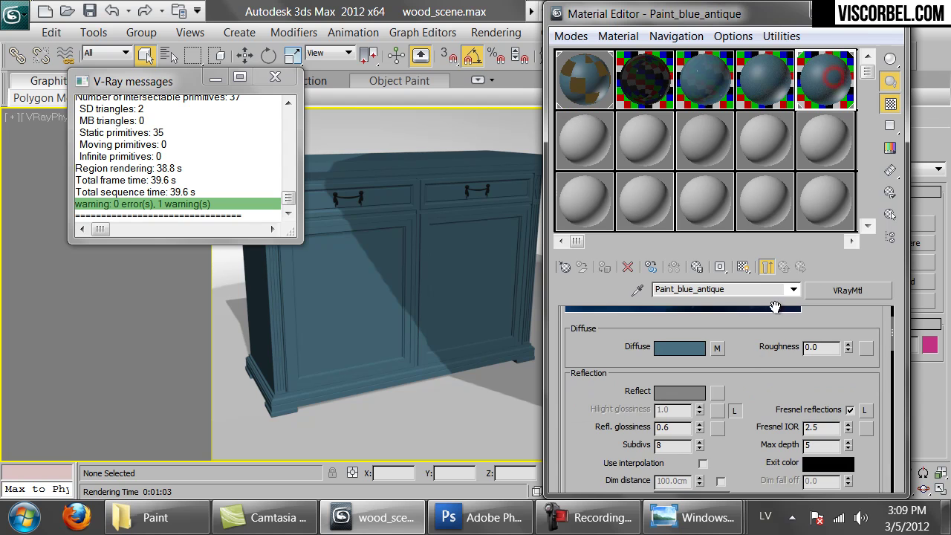
click(718, 348)
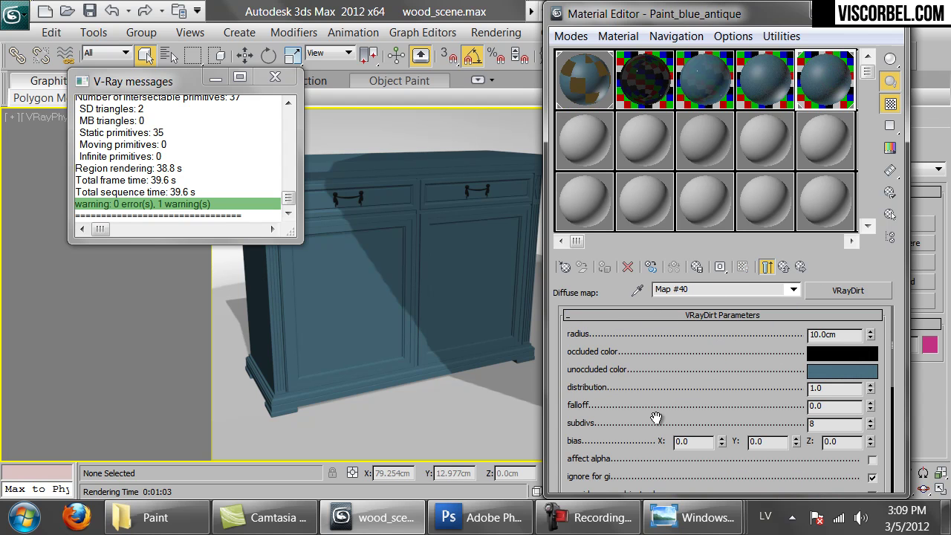
scroll(658, 403, down, 5)
scroll(661, 405, up, 5)
scroll(670, 467, down, 5)
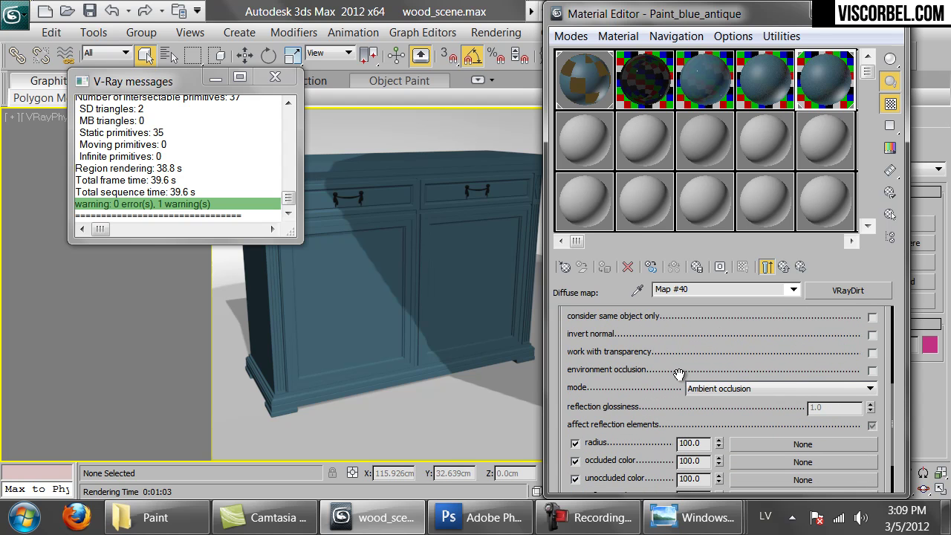
scroll(724, 406, down, 1)
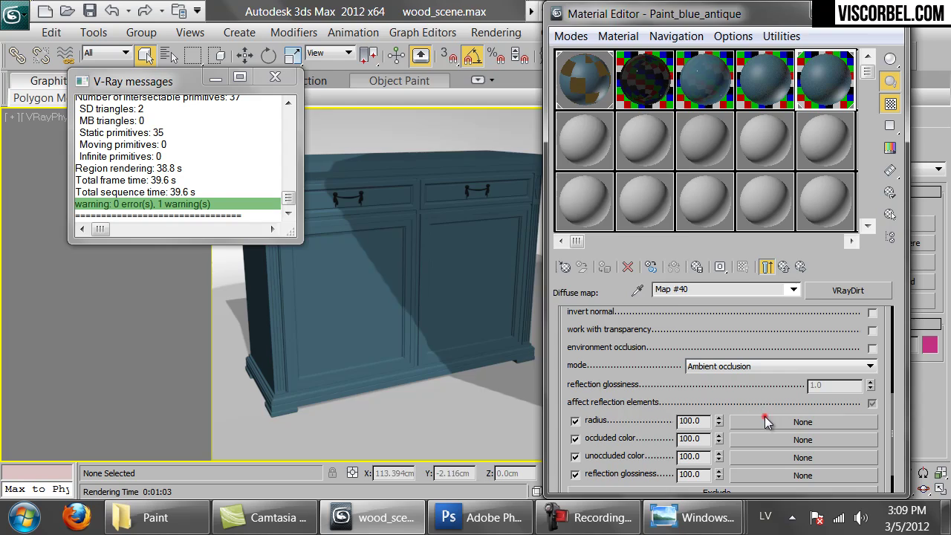
- Load the dr_10.png bitmap into the VRayDirt radius slot
click(764, 419)
scroll(372, 177, up, 8)
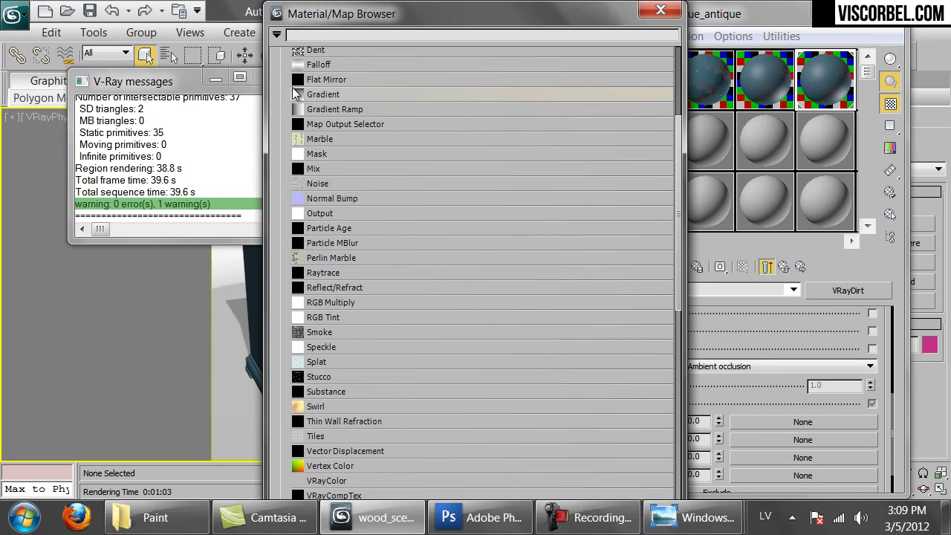
scroll(324, 104, up, 2)
double_click(318, 103)
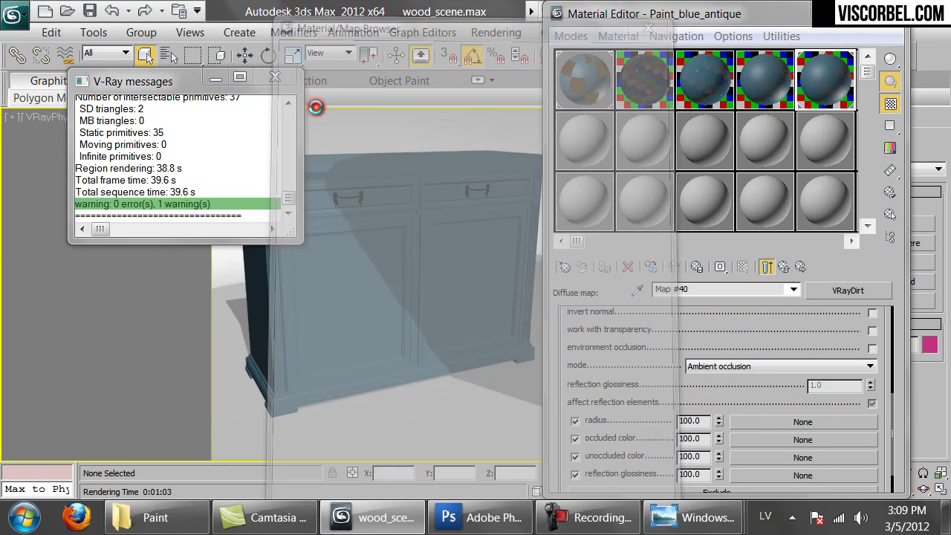
click(635, 254)
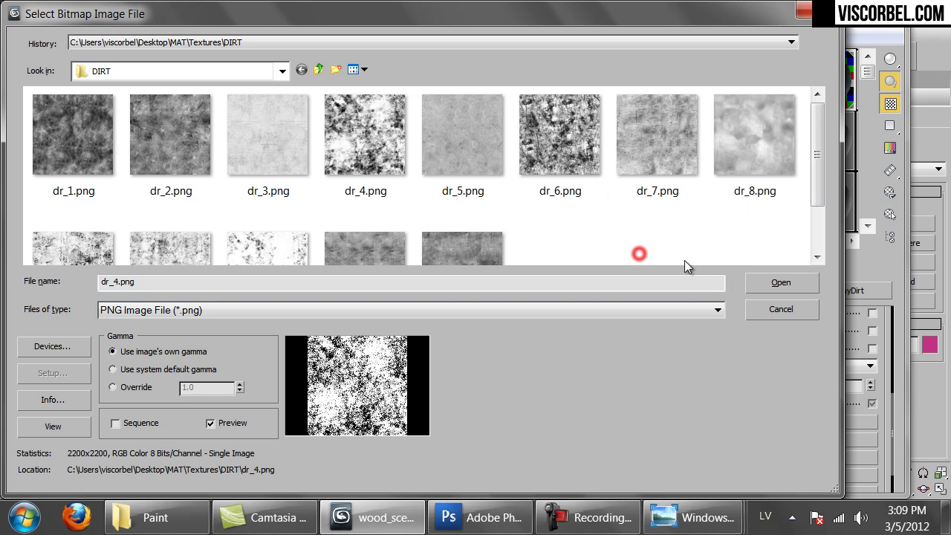
scroll(333, 188, down, 1)
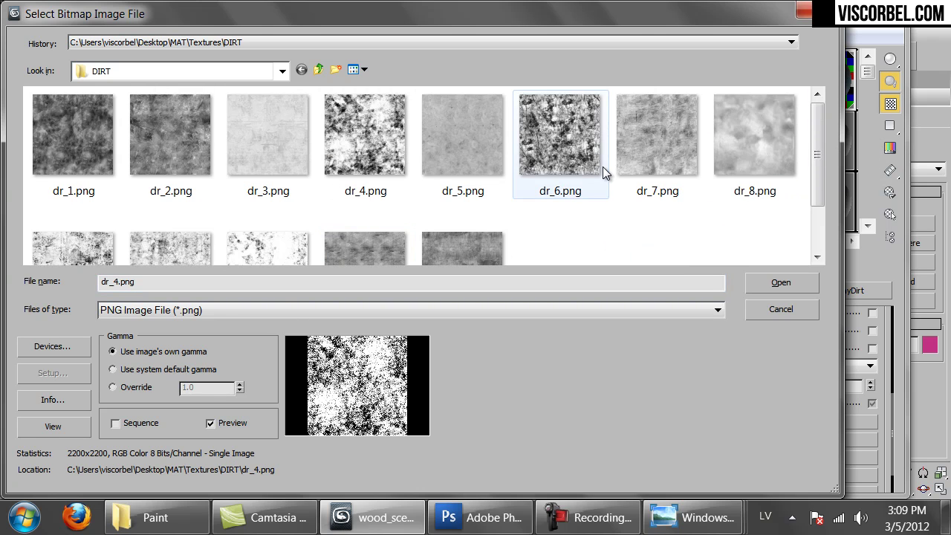
scroll(211, 191, down, 1)
double_click(188, 212)
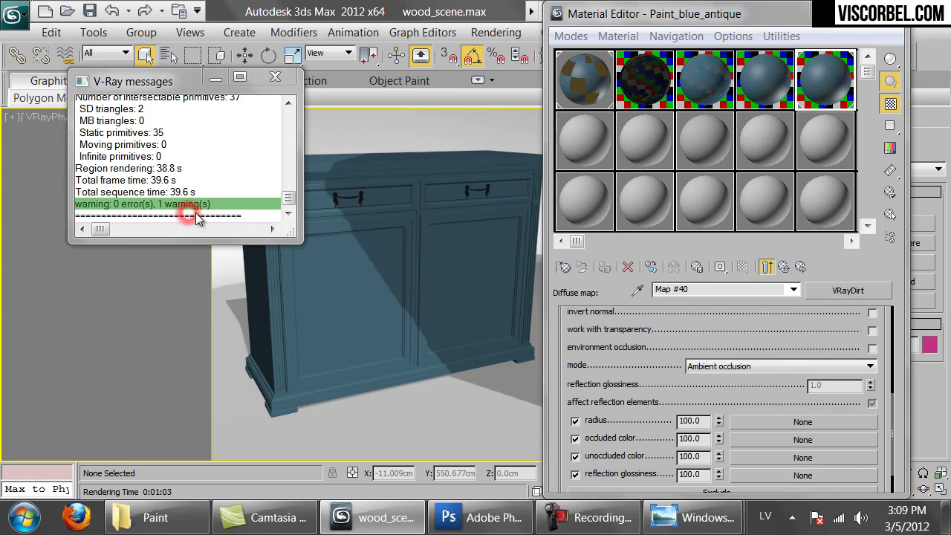
- Show the dr_10.png map in the viewport with real-world scale, sized 500 × 500 cm
click(743, 266)
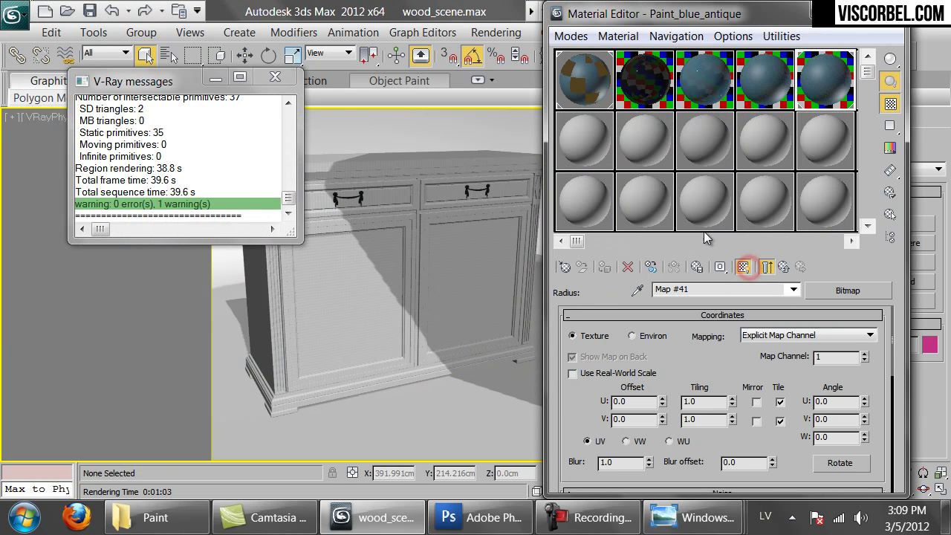
click(587, 373)
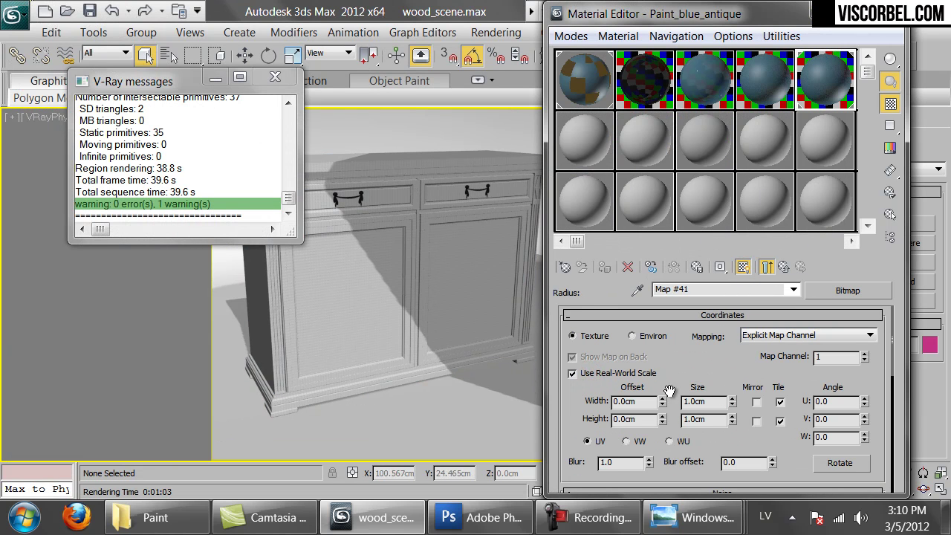
double_click(715, 403)
text(500)
key(Tab)
text(500)
key(Return)
- Resize the dirt bitmap to 150 cm, then settle on 100 × 100 cm
double_click(718, 402)
text(150)
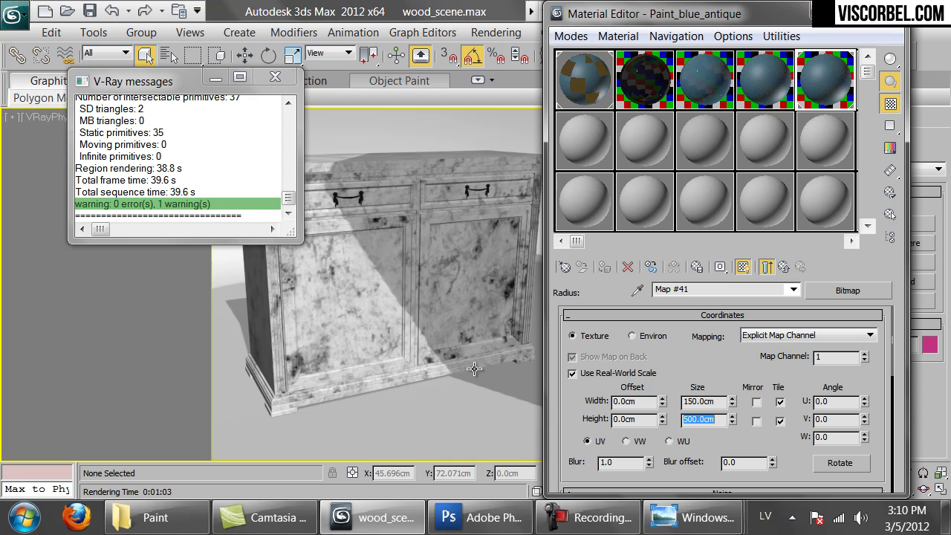
key(Tab)
text(150)
key(Return)
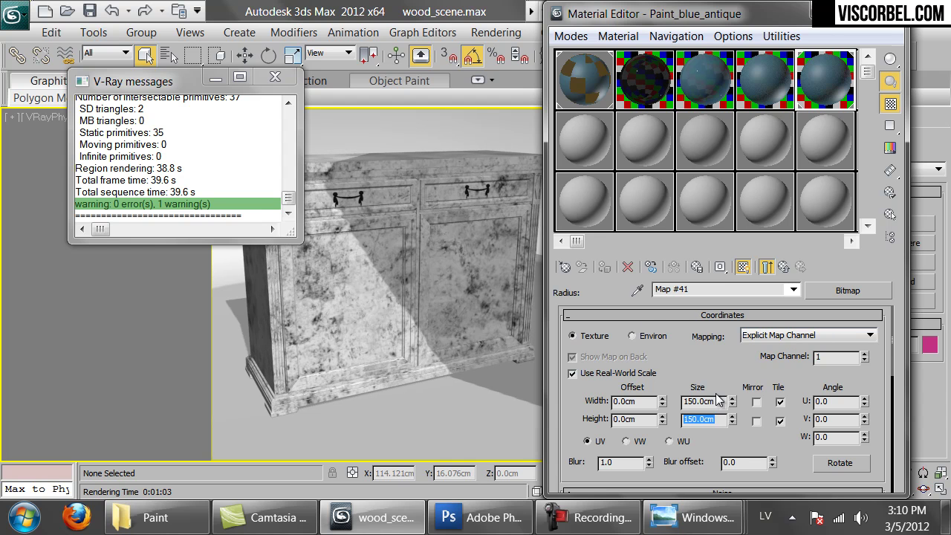
click(724, 402)
double_click(724, 401)
text(100)
key(Tab)
text(100)
key(Return)
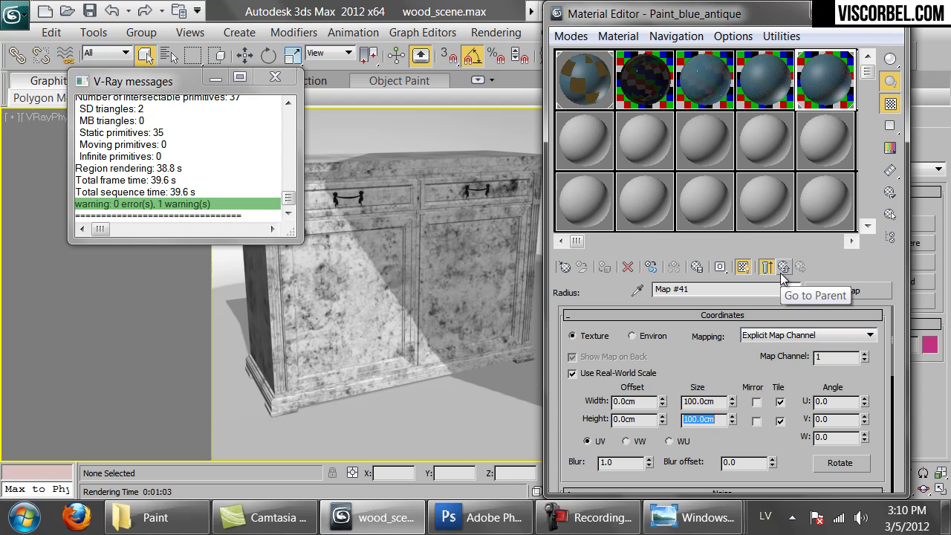
scroll(720, 387, down, 3)
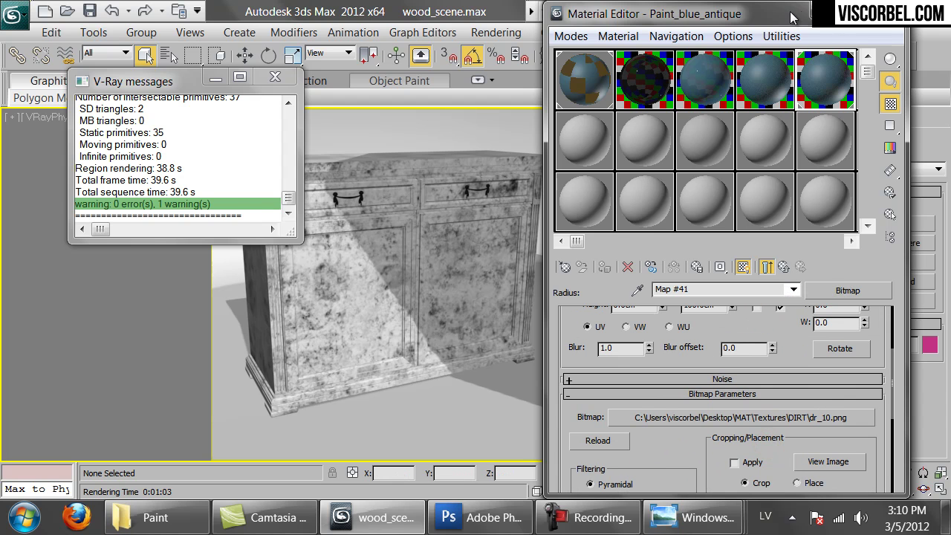
- Test-render the cabinet to preview the dirt, stopping the second render early
drag(750, 14, 747, 221)
click(897, 56)
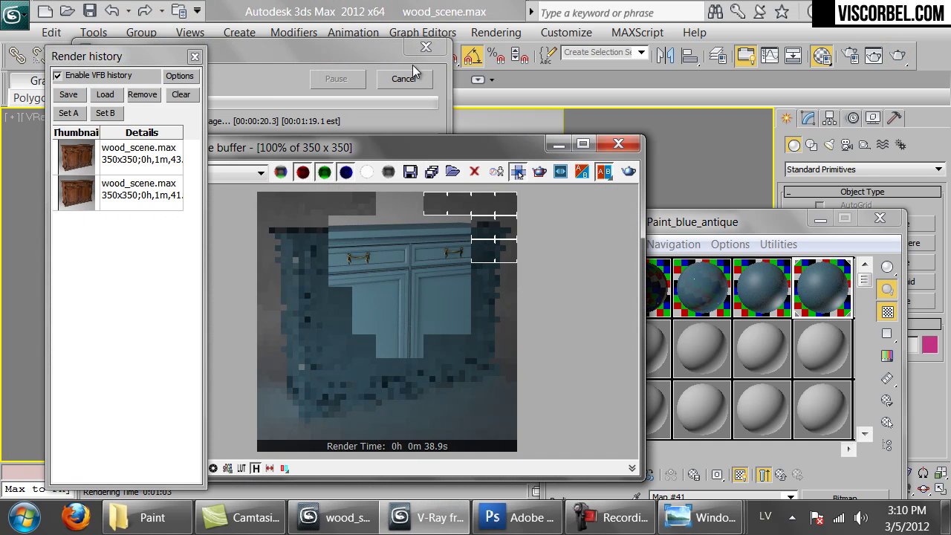
drag(730, 222, 773, 66)
click(824, 319)
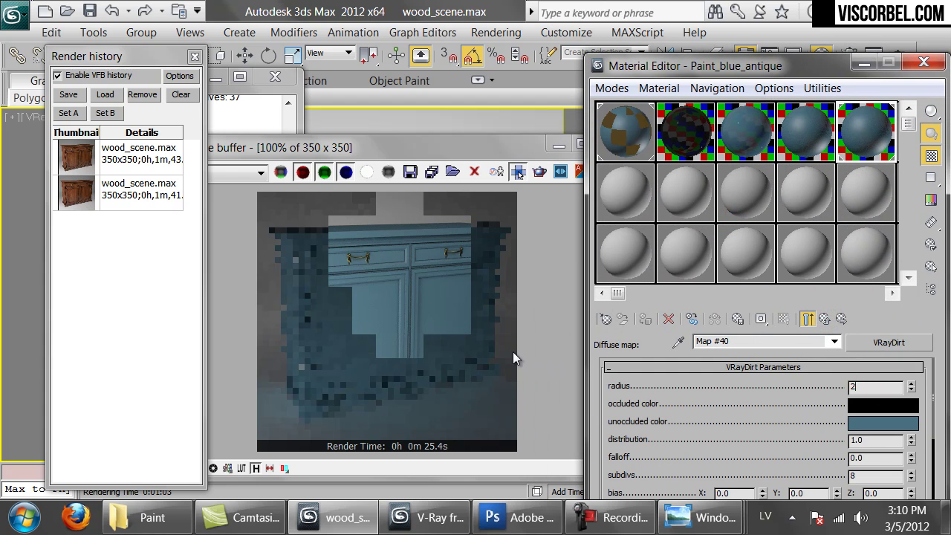
click(447, 263)
click(626, 169)
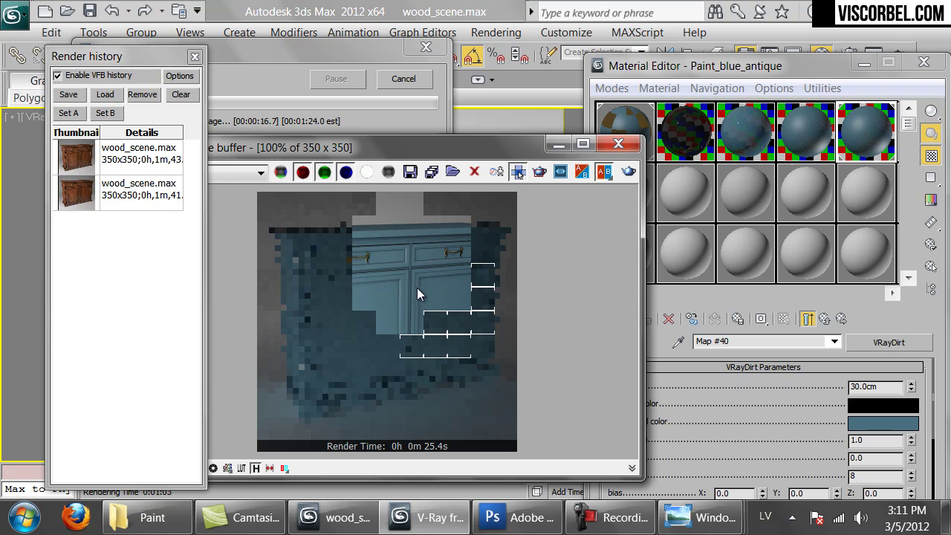
click(404, 78)
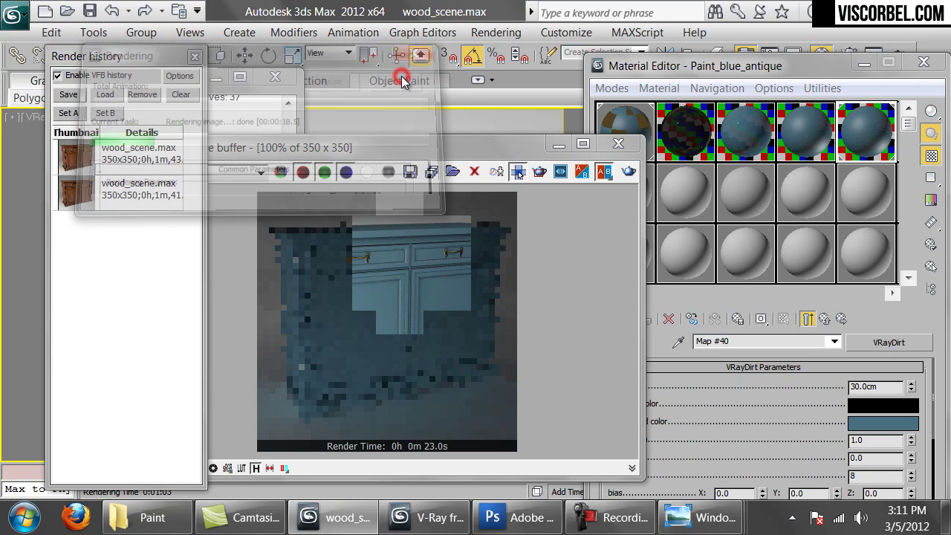
- Tint the VRayDirt occluded colour orange and briefly re-render to preview it
click(880, 404)
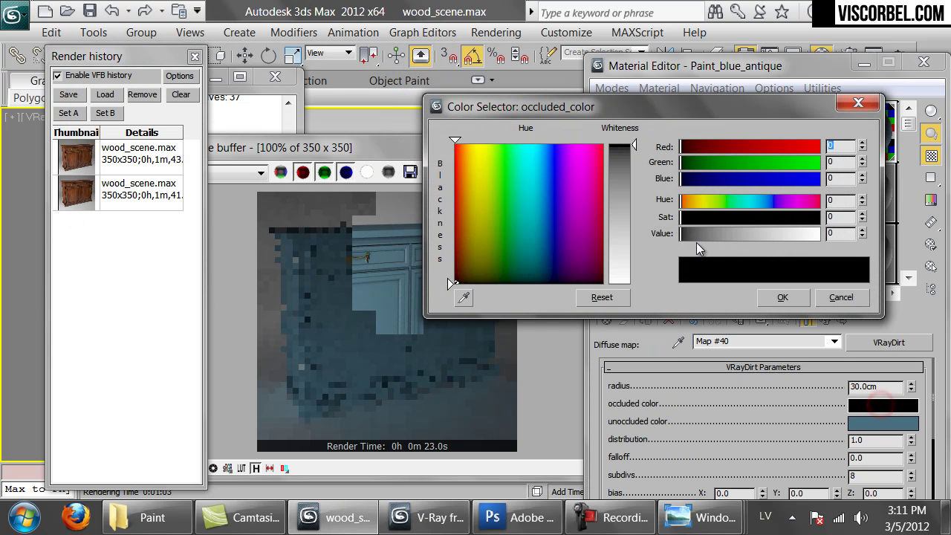
mouse_move(796, 201)
mouse_down()
mouse_move(702, 210)
mouse_move(816, 234)
mouse_up()
click(769, 299)
click(373, 291)
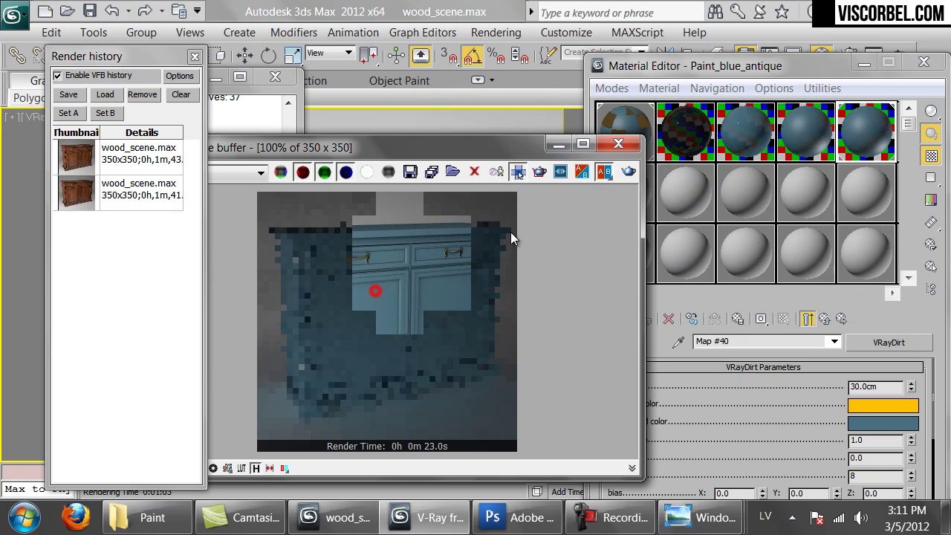
click(628, 172)
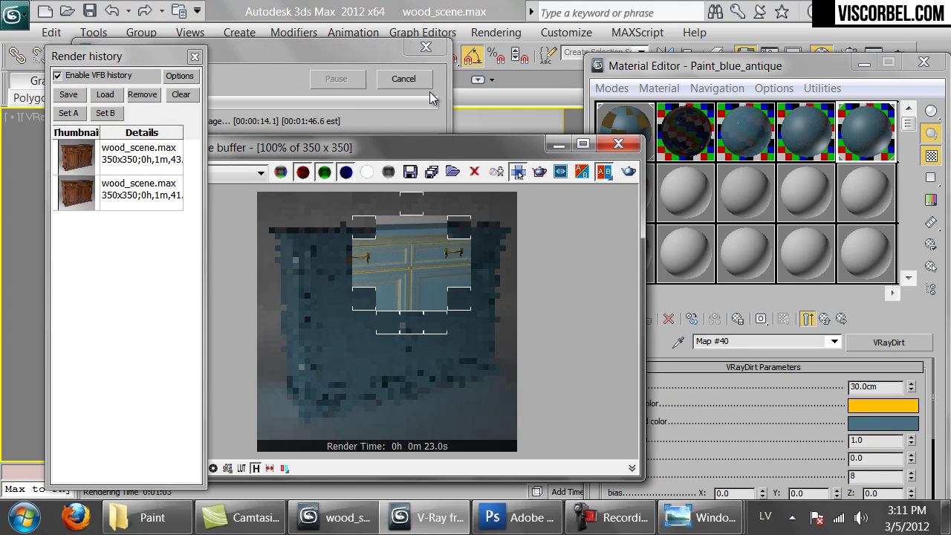
click(420, 81)
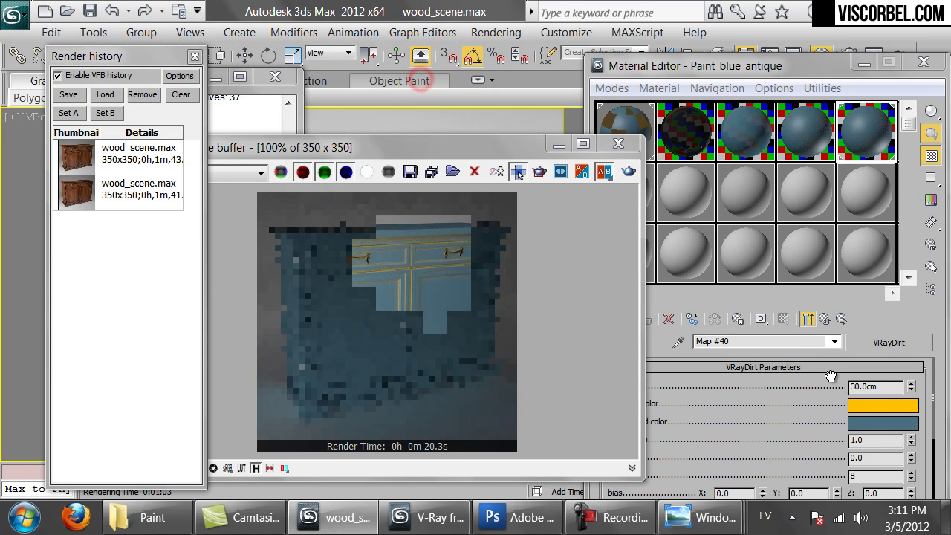
- Change the dirt radius to 60 cm and run another partial preview render
click(882, 385)
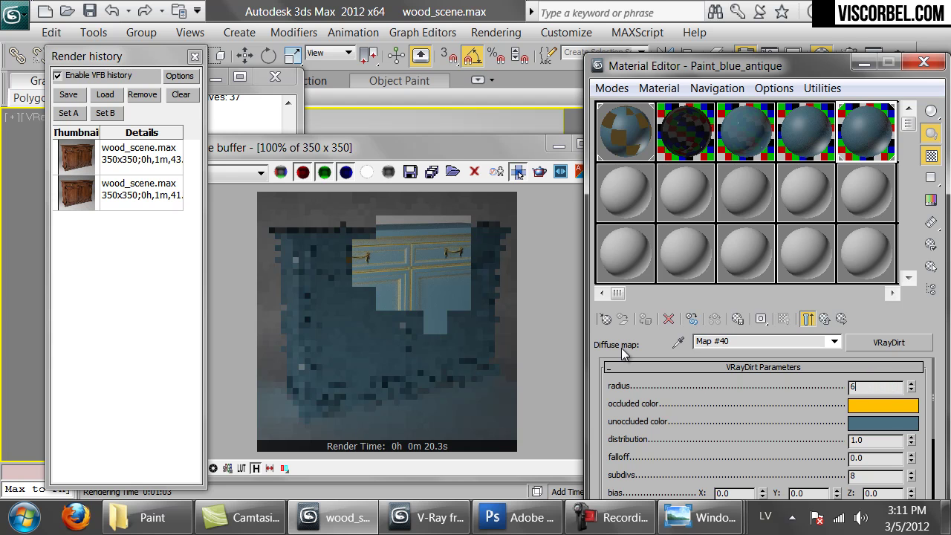
click(532, 258)
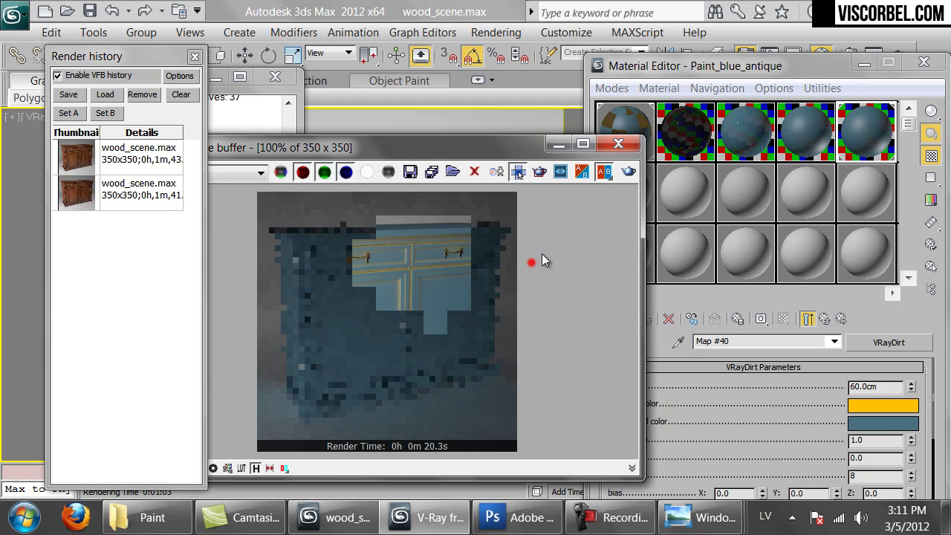
click(628, 171)
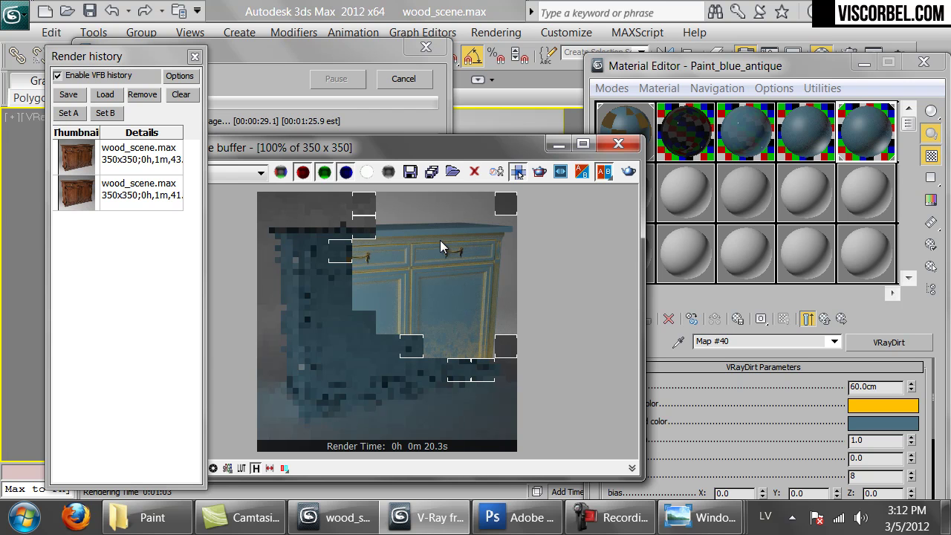
click(406, 82)
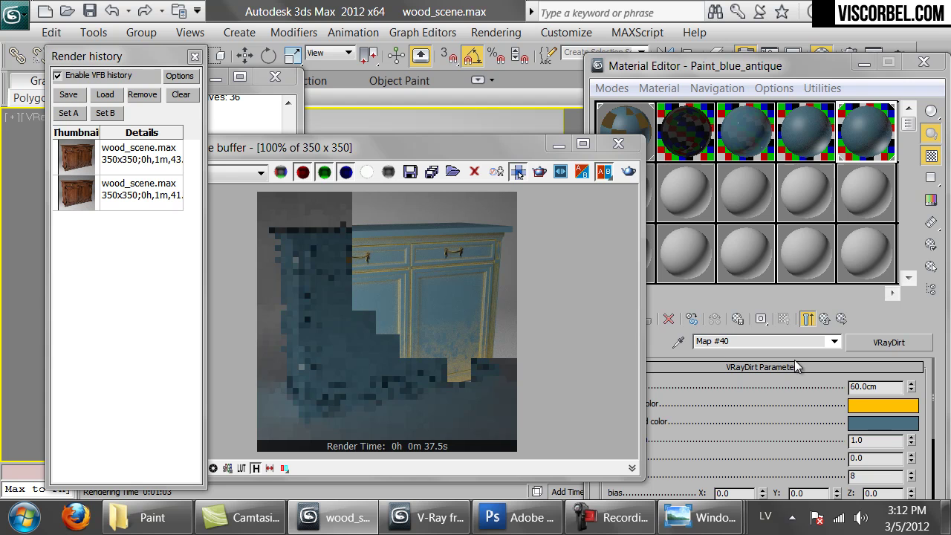
- Set the VRayDirt occluded colour to black (Value 0)
click(884, 406)
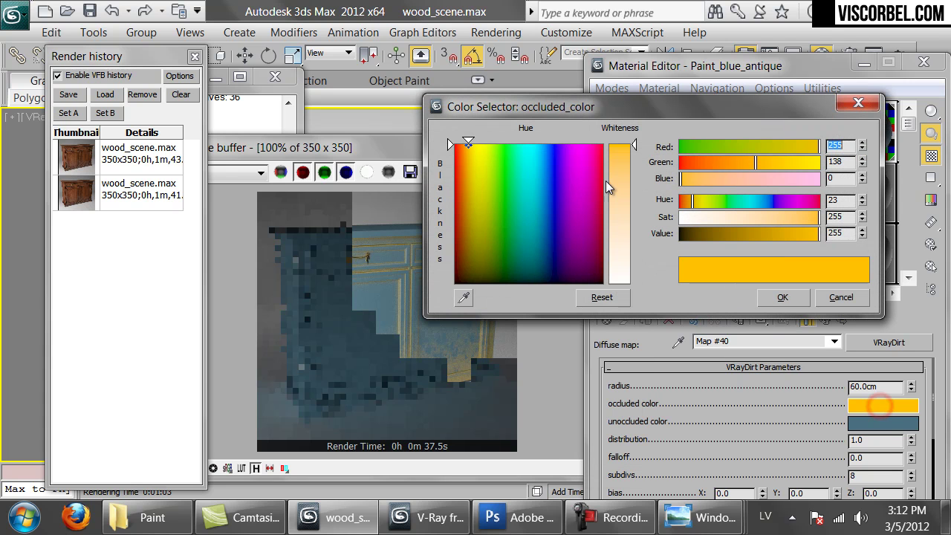
drag(710, 234, 680, 234)
click(780, 297)
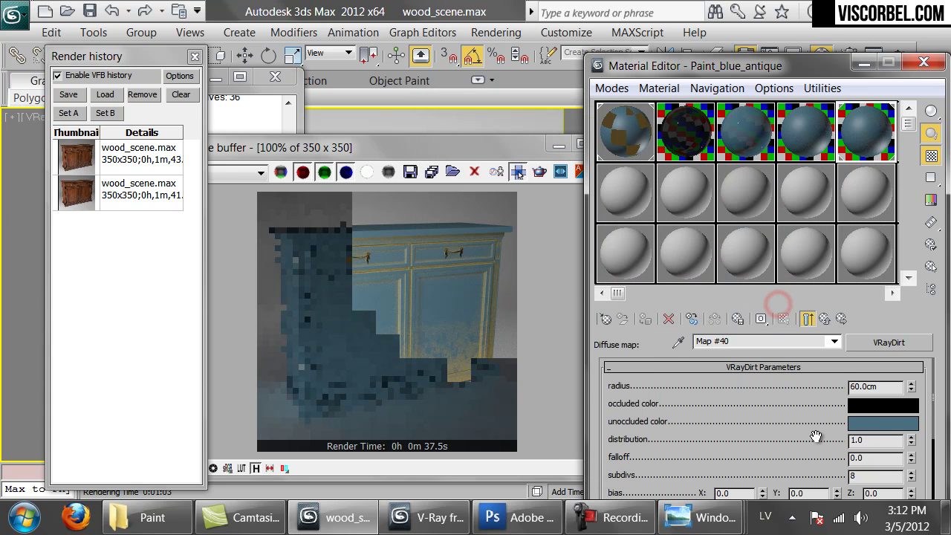
scroll(816, 436, down, 1)
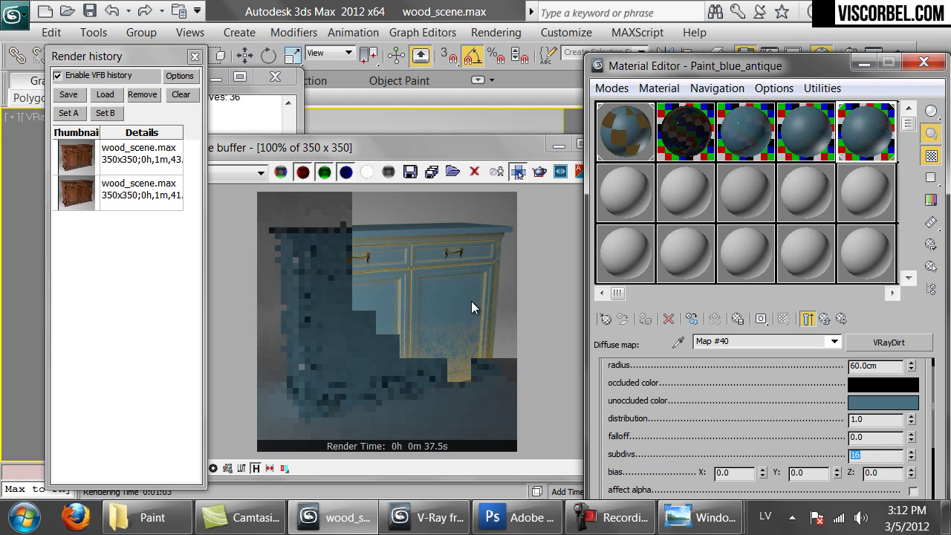
drag(740, 78, 721, 25)
- Copy the diffuse VRayDirt map and paste a copy into its unoccluded colour slot
click(808, 267)
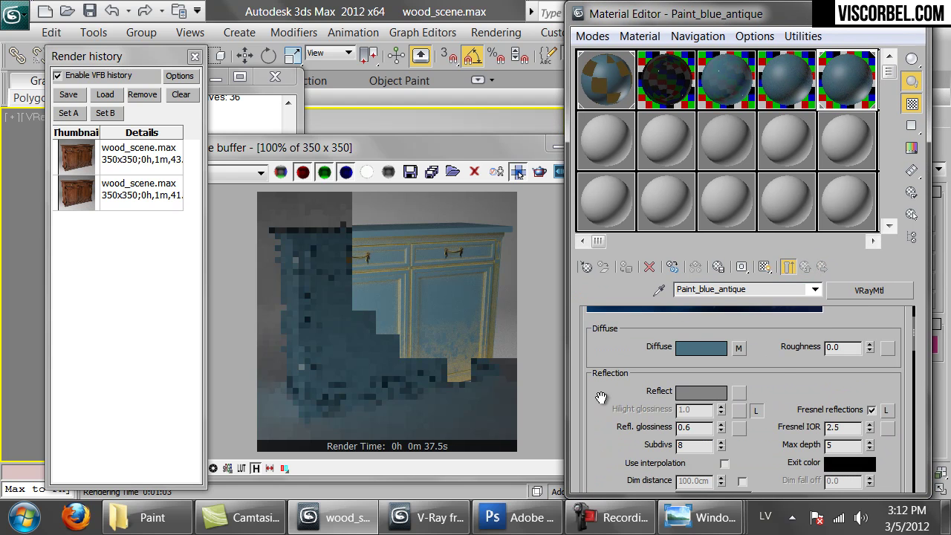
scroll(772, 363, up, 2)
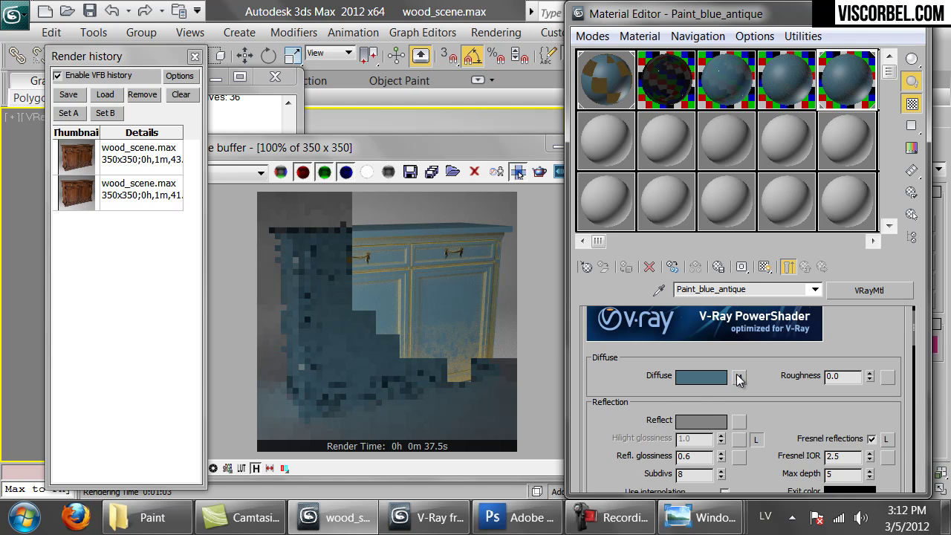
right_click(739, 378)
click(753, 403)
click(739, 377)
scroll(733, 364, down, 5)
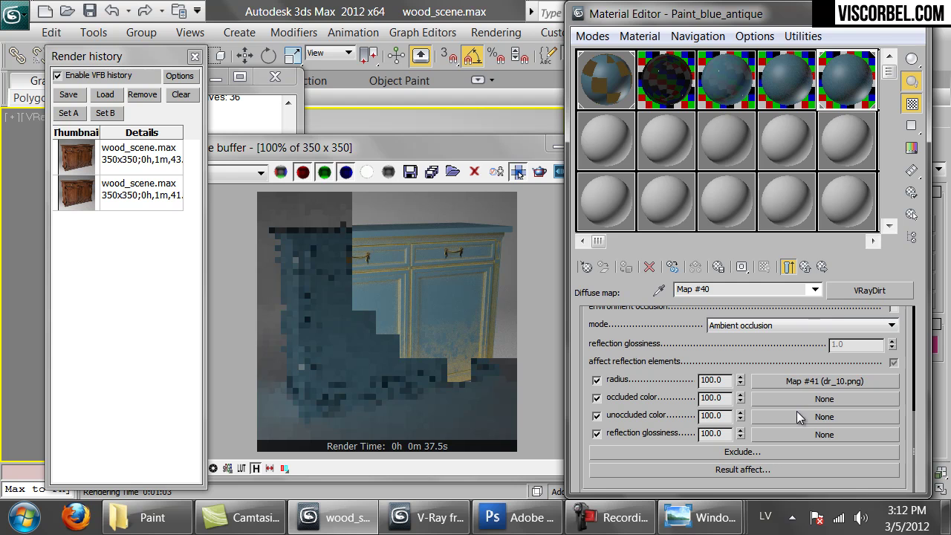
right_click(796, 420)
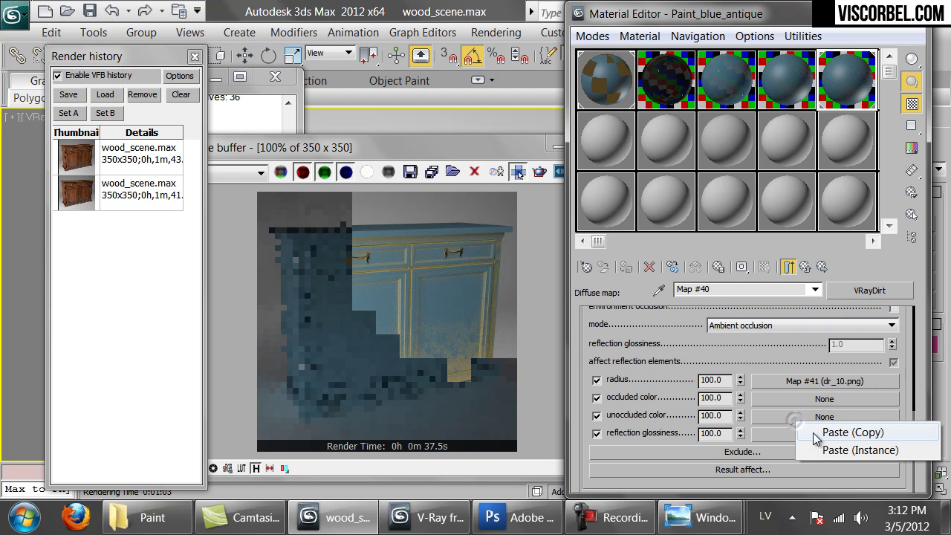
click(806, 439)
right_click(820, 419)
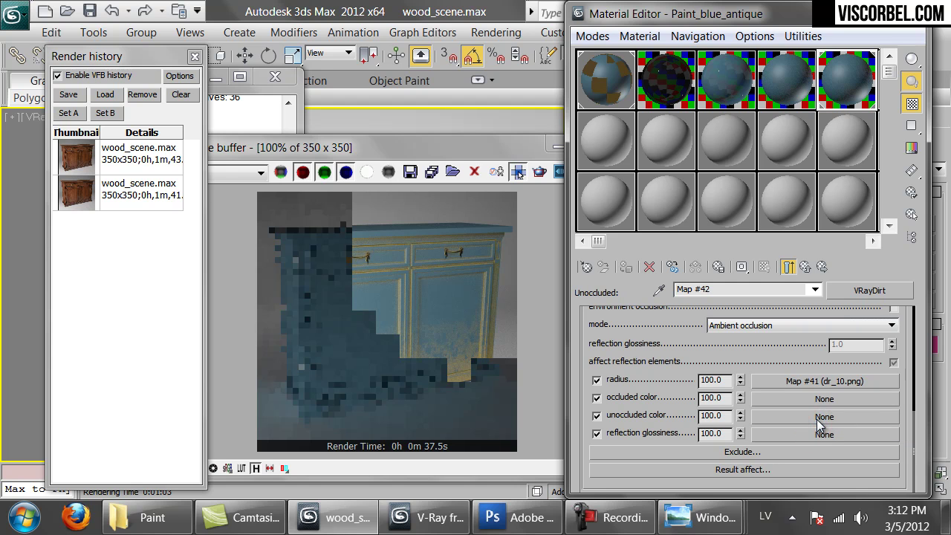
click(838, 434)
click(373, 289)
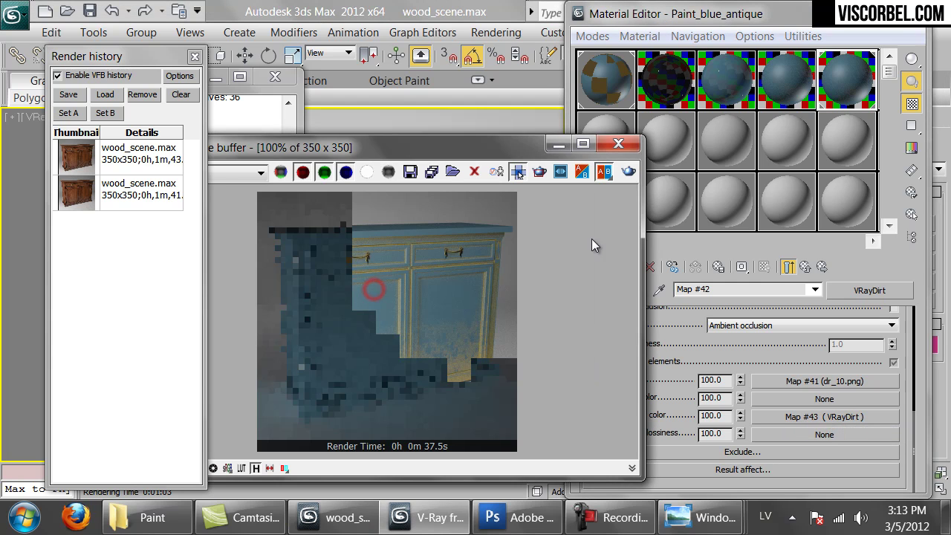
- Start a new V-Ray render of the cabinet with the nested dirt map
click(627, 173)
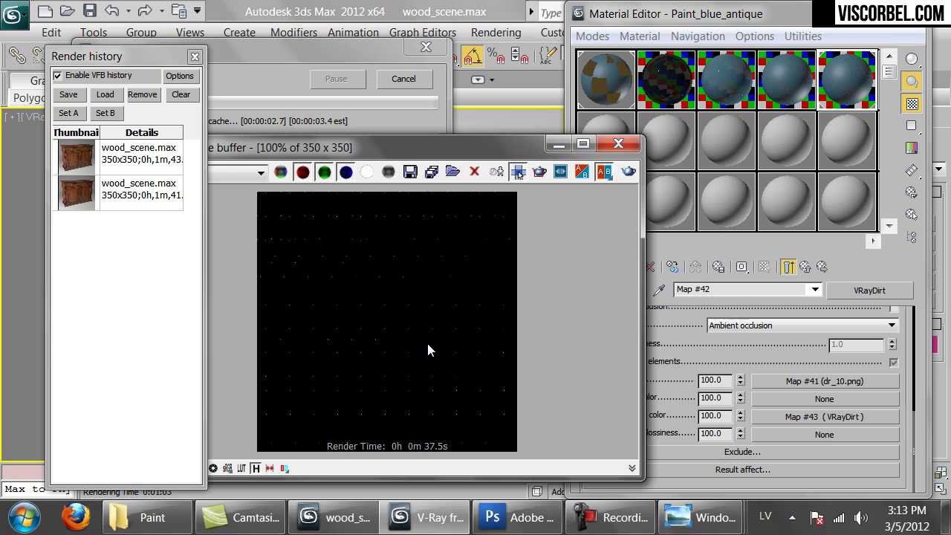
scroll(427, 343, up, 4)
scroll(424, 312, down, 2)
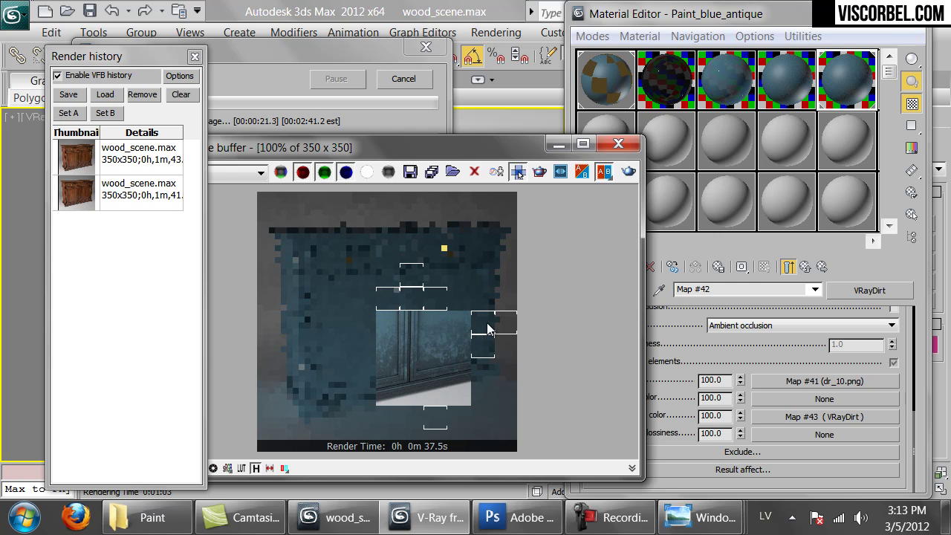
- Bring up the antique Chinese red lacquer sideboard reference photo in Photo Viewer
mouse_move(698, 517)
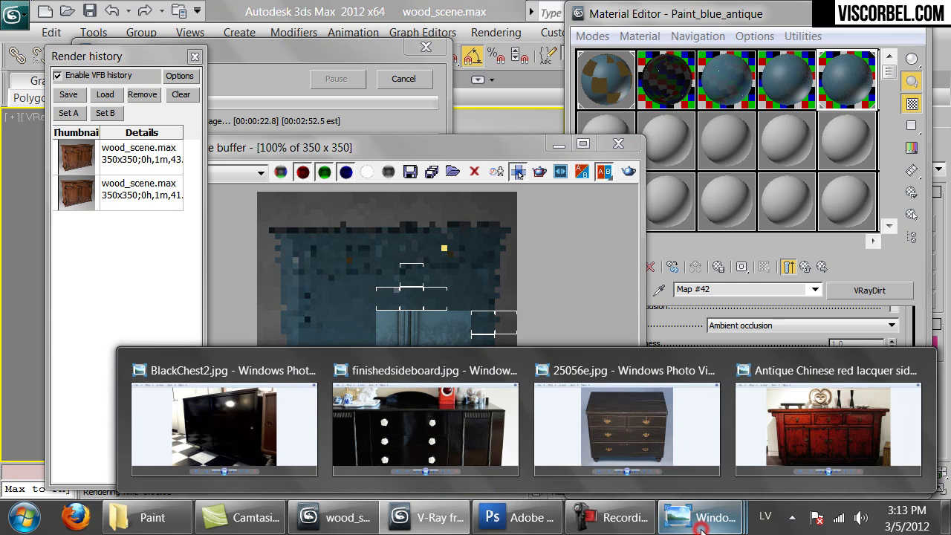
click(787, 442)
click(423, 517)
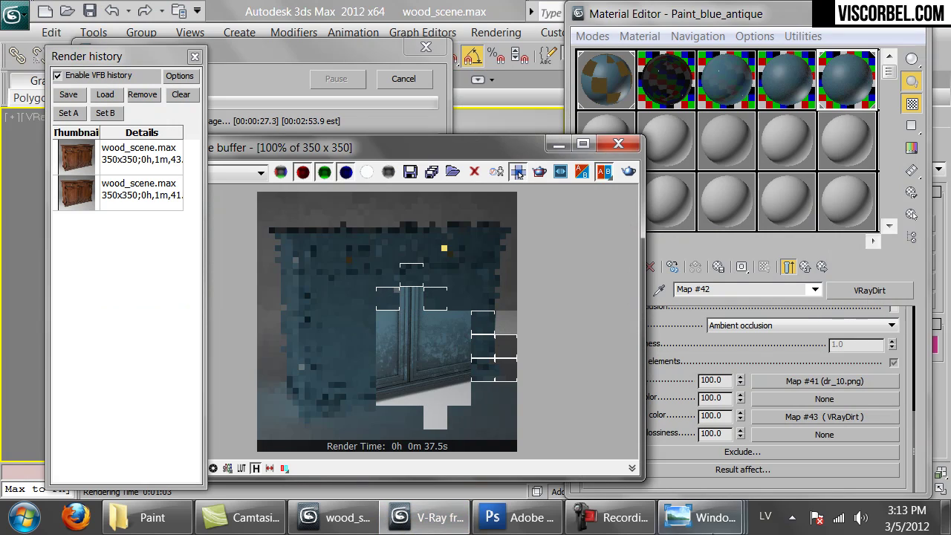
mouse_move(698, 518)
click(811, 442)
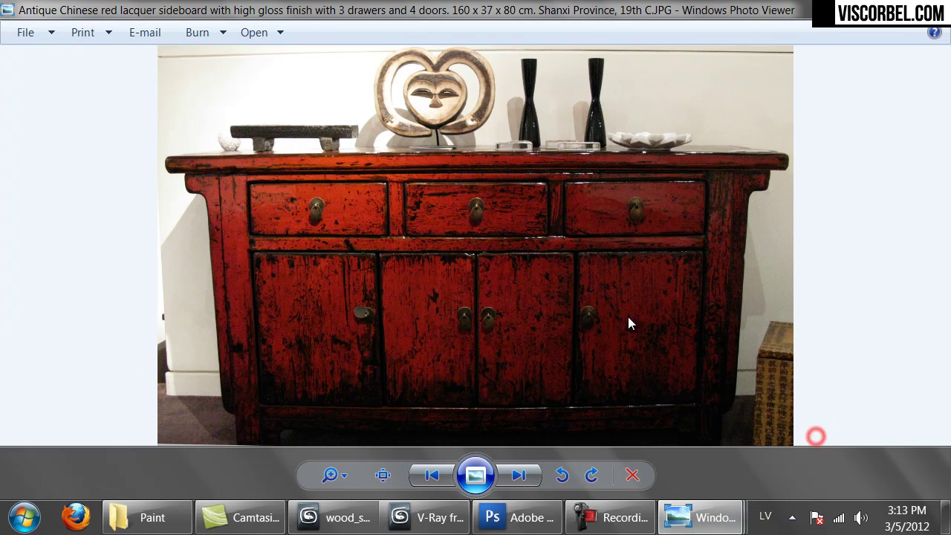
- Switch back to the V-Ray frame buffer to watch the grimy blue cabinet render
click(432, 517)
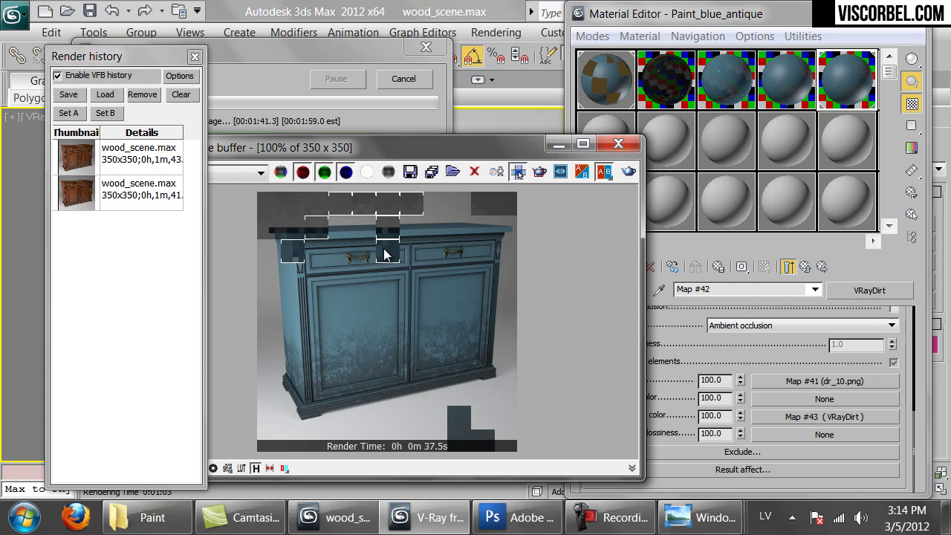
- View the 25056e.jpg worn chest of drawers photo, then return to the finished render
mouse_move(702, 505)
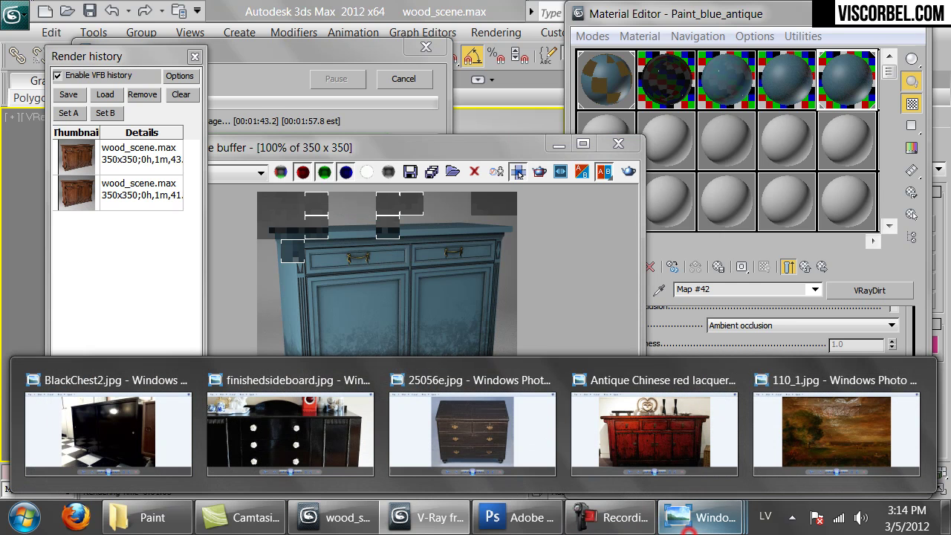
click(472, 431)
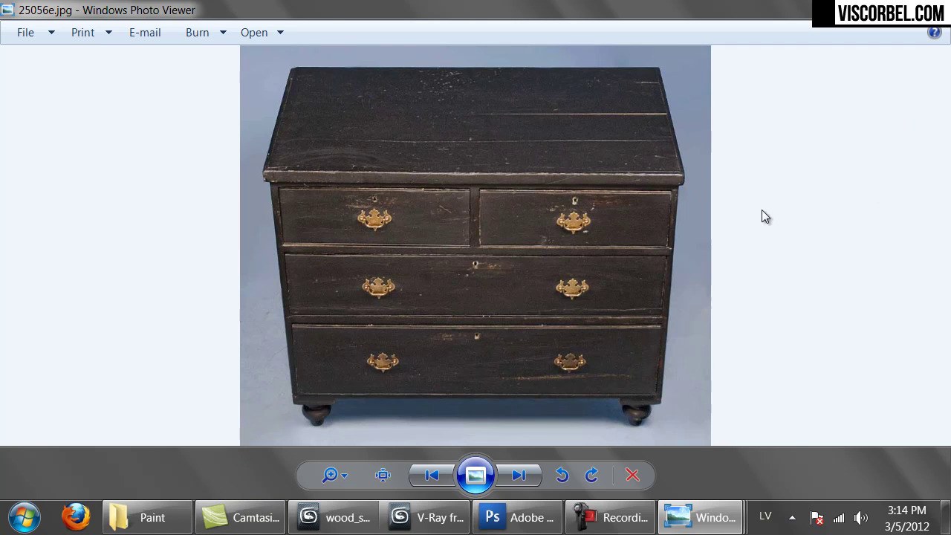
click(430, 517)
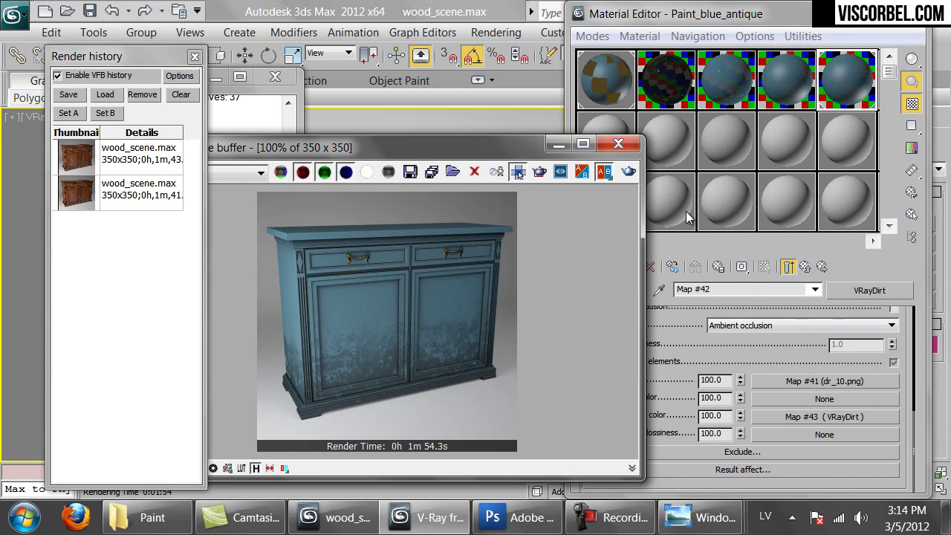
- Copy the antique blue paint to the next sample slot, renamed Paint_blue_antique_worn edges
click(618, 143)
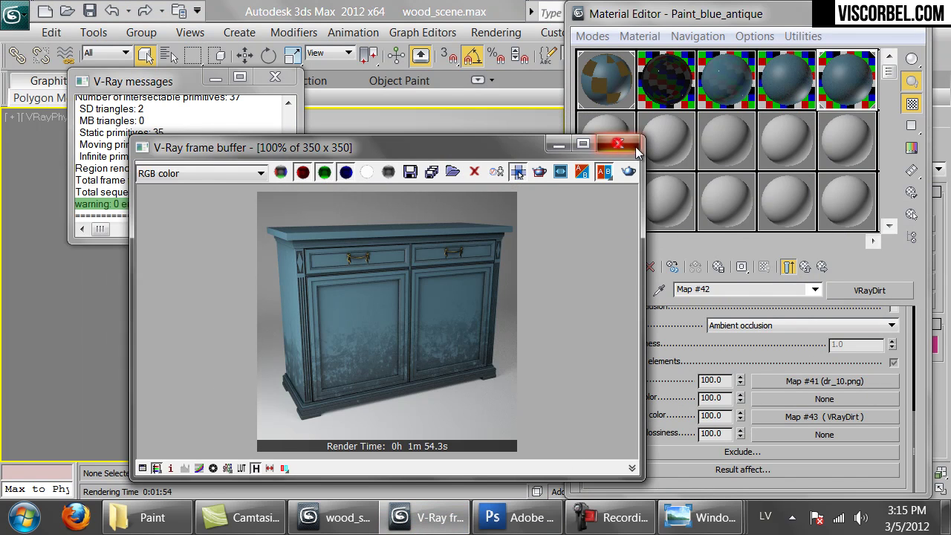
mouse_move(850, 82)
mouse_down()
mouse_move(583, 153)
mouse_move(600, 158)
mouse_up()
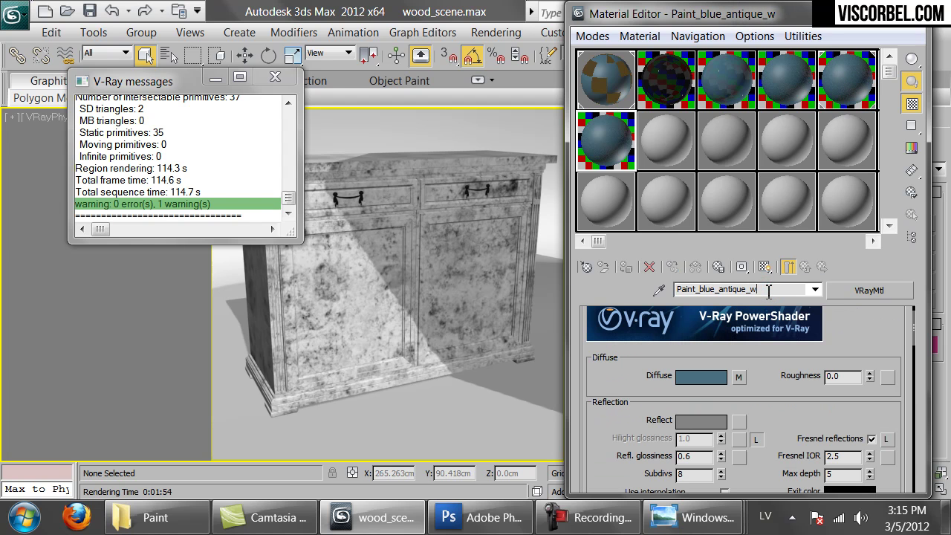
text(orn edges)
scroll(756, 365, down, 1)
drag(762, 376, 763, 396)
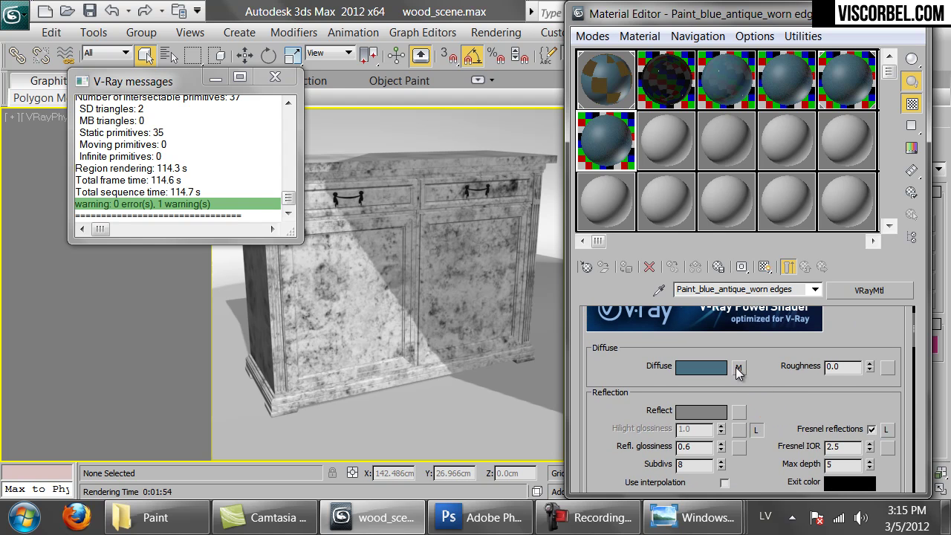
- Copy the worn-edges material's diffuse VRayDirt map
right_click(737, 367)
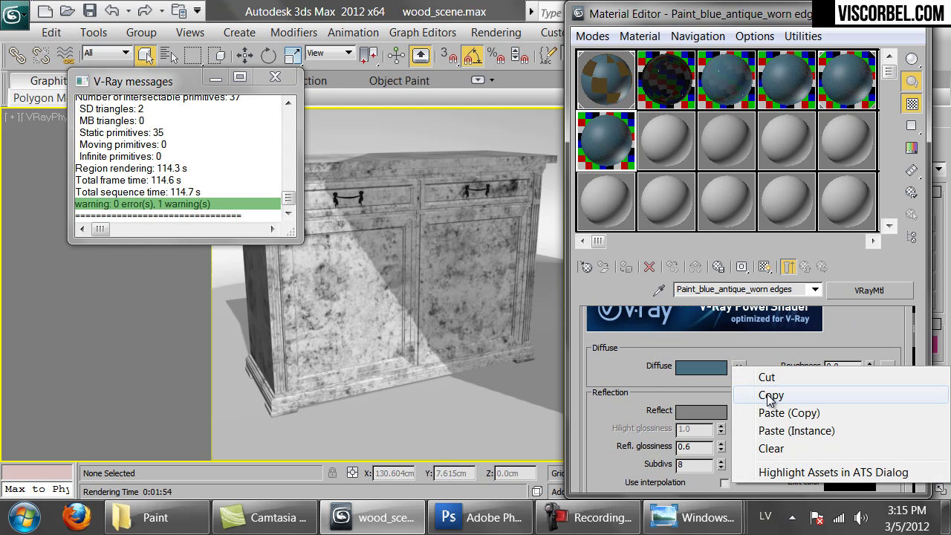
click(771, 395)
click(739, 367)
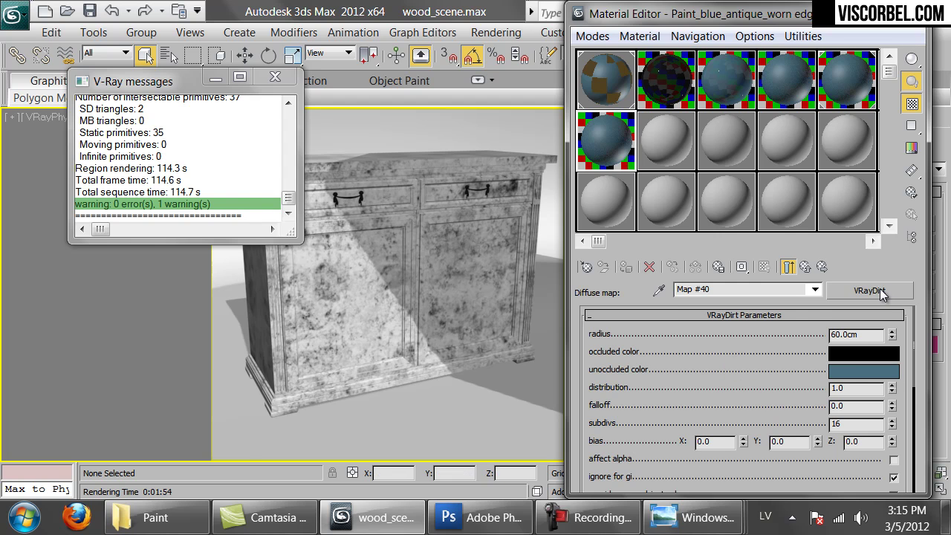
click(881, 295)
click(655, 9)
click(789, 266)
- Clear the Diffuse slot and assign a fresh VRayDirt map in its place
right_click(739, 367)
click(777, 435)
click(739, 367)
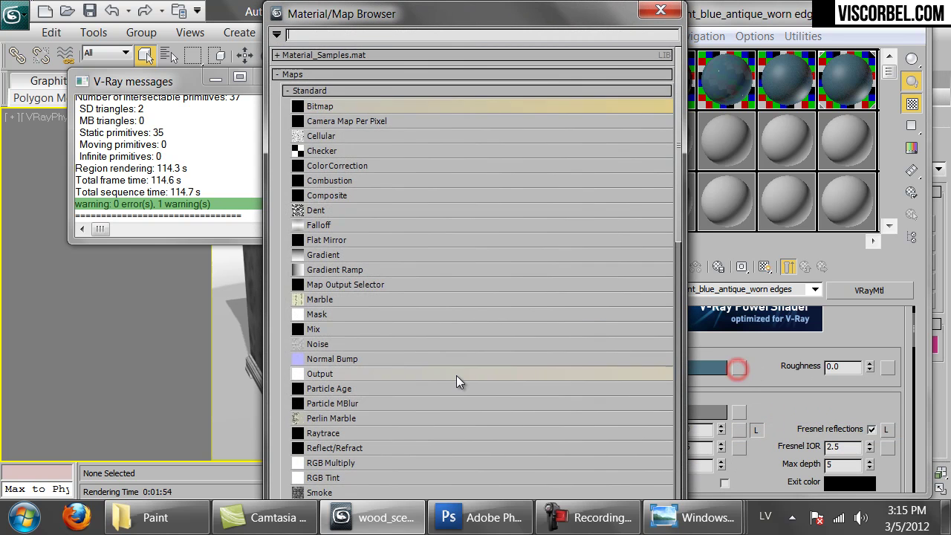
scroll(456, 375, down, 7)
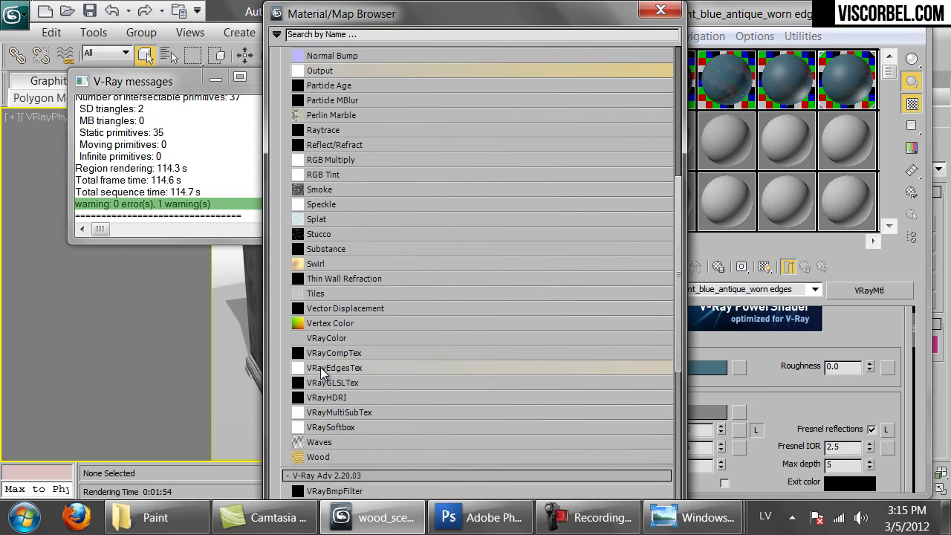
scroll(319, 431, down, 1)
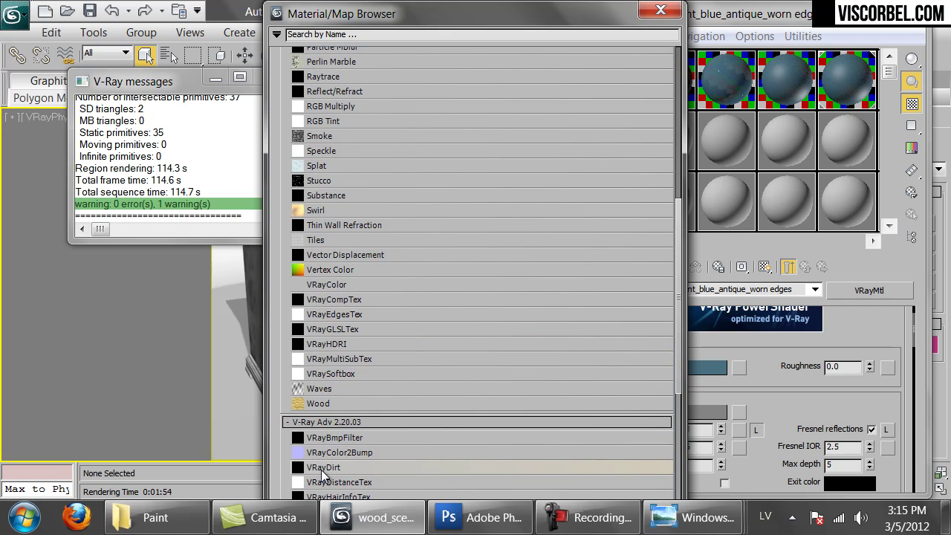
double_click(322, 467)
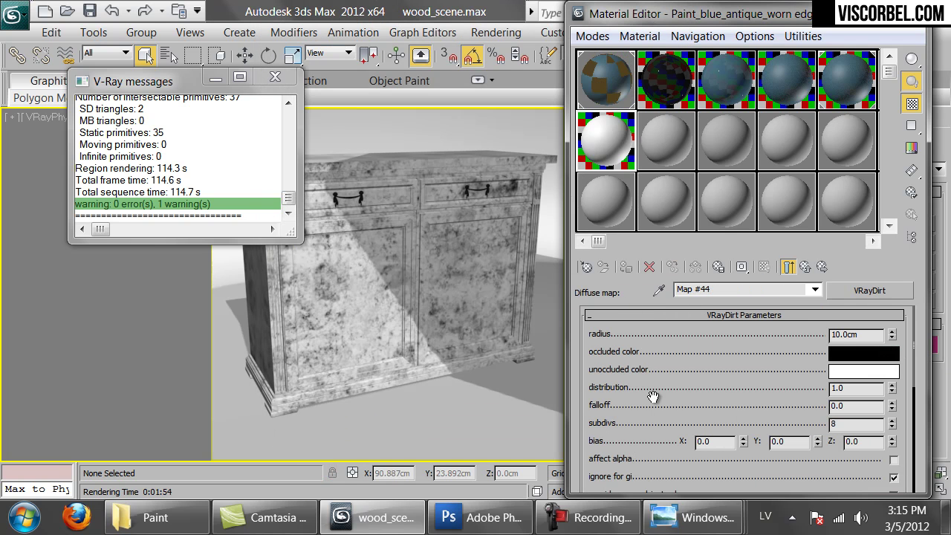
- Paste a copy of the dirt map as unoccluded colour and set the radius to 2 cm
scroll(669, 394, down, 5)
right_click(780, 417)
click(806, 430)
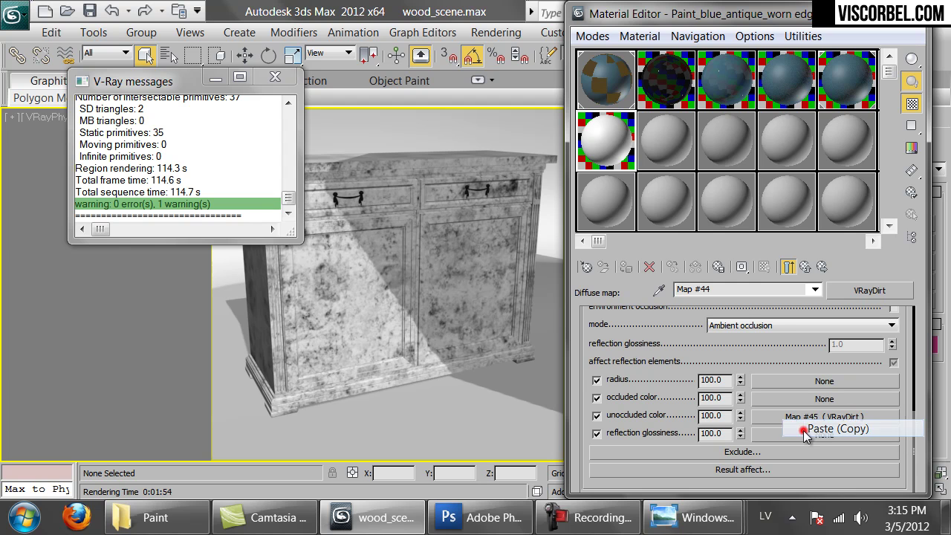
scroll(825, 364, up, 5)
scroll(825, 364, up, 2)
scroll(895, 435, up, 4)
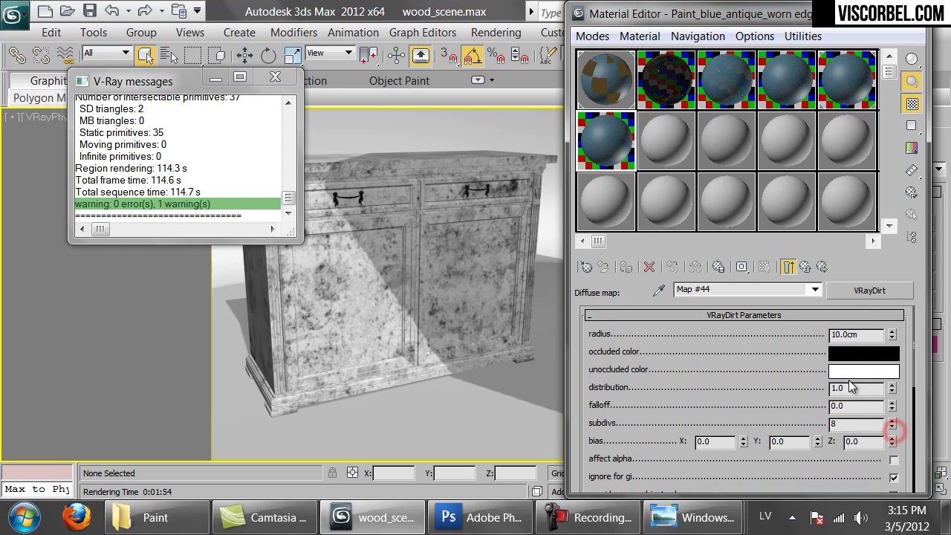
double_click(854, 334)
text(2)
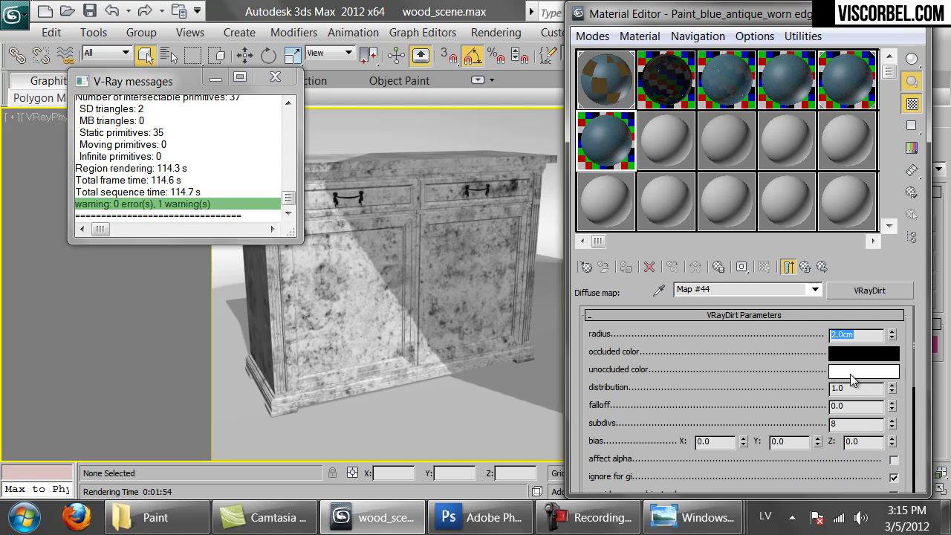
- Make the occluded colour a slightly desaturated brown
click(851, 356)
drag(685, 233, 800, 223)
drag(681, 201, 713, 233)
drag(800, 218, 792, 218)
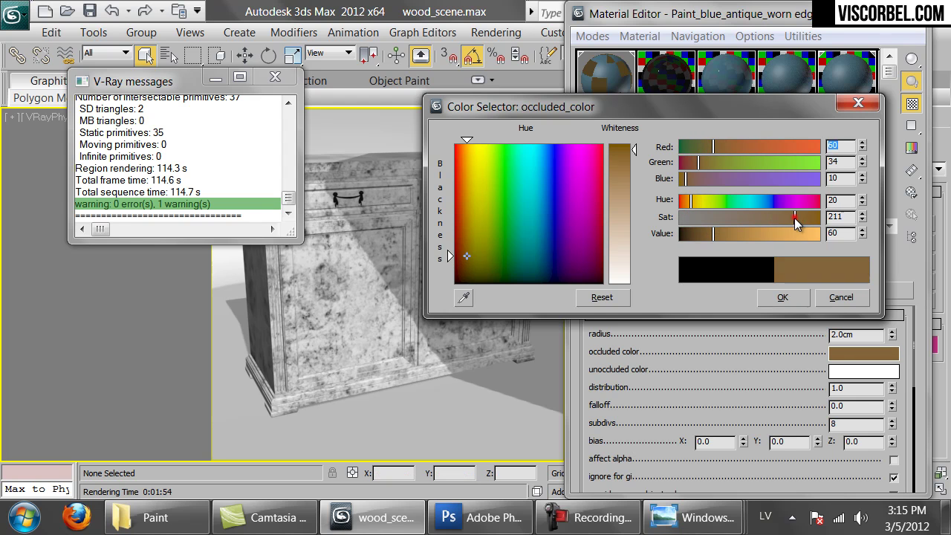
click(785, 296)
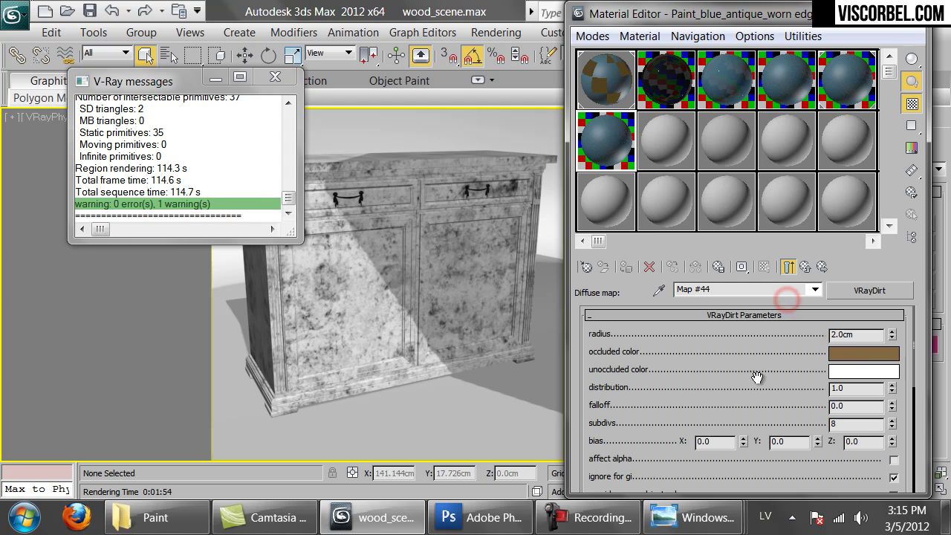
click(832, 355)
drag(793, 217, 773, 219)
click(777, 297)
drag(758, 399, 767, 135)
- Instance Paint_blue_antique_worn edges into sub-material 1 of the cabinet's multi-material
key(Up)
key(Up)
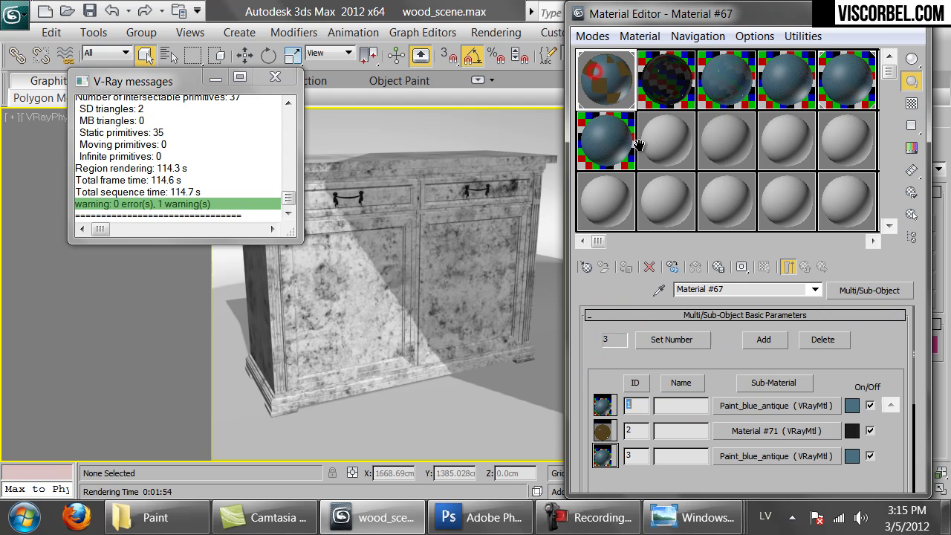
drag(606, 151, 761, 358)
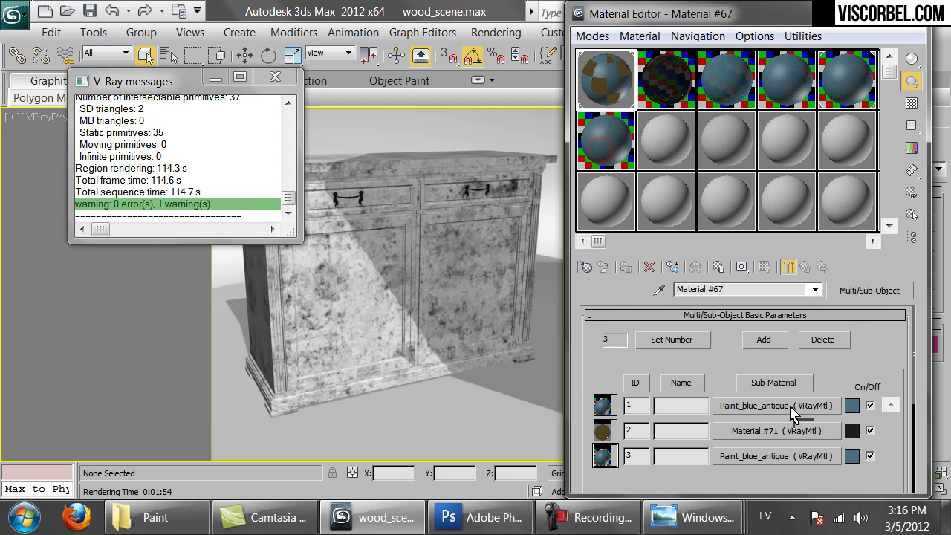
drag(793, 415, 791, 407)
click(710, 311)
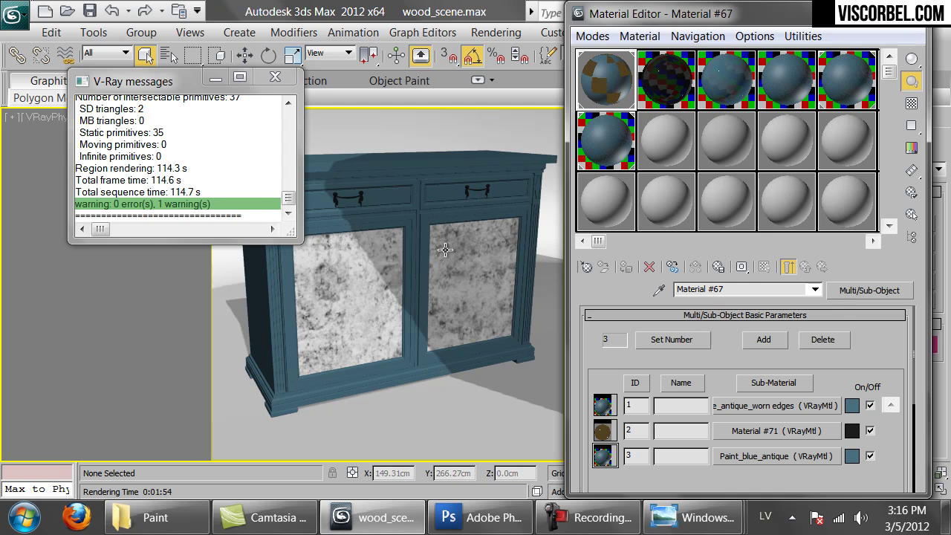
- Run a brief test render of the cabinet, stopping it partway
drag(716, 15, 750, 145)
click(882, 64)
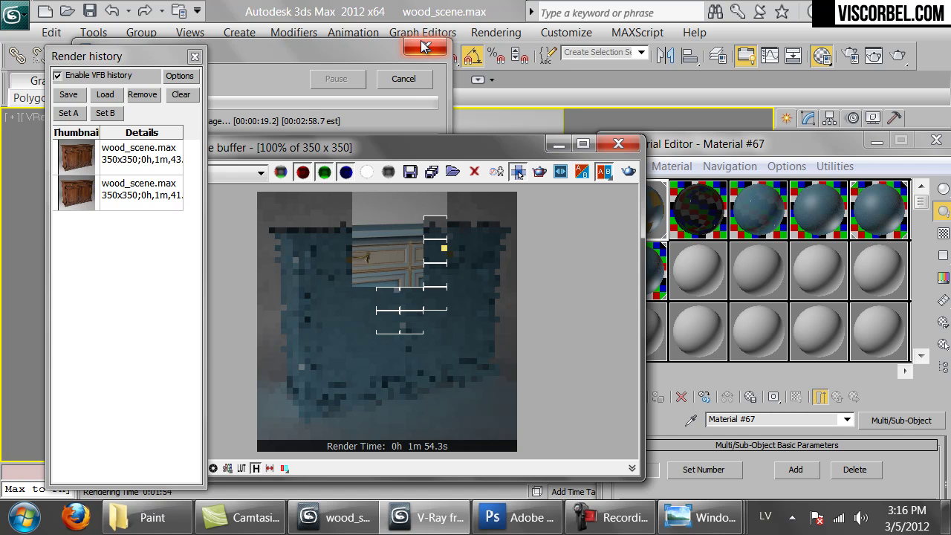
click(405, 82)
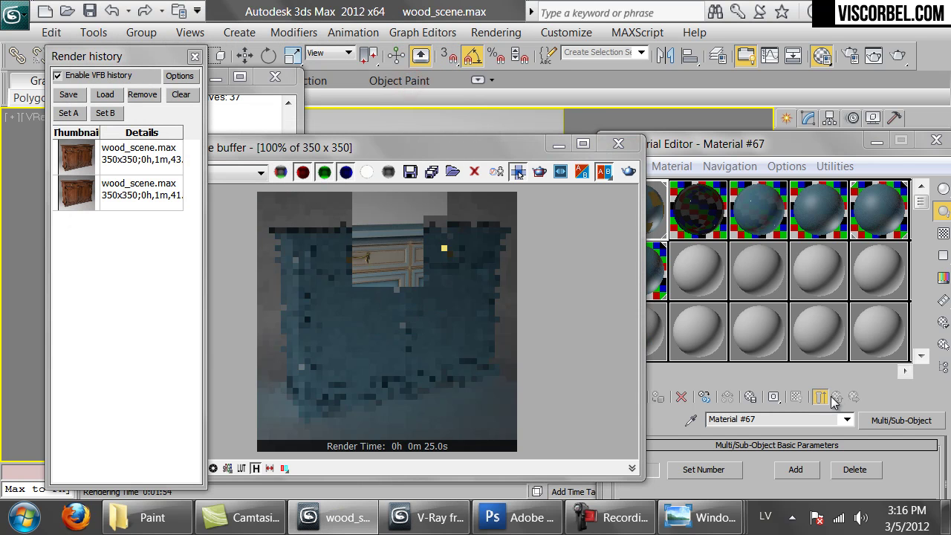
drag(801, 143, 814, 14)
click(661, 145)
click(644, 79)
- In the worn-edges sub-material's diffuse VRayDirt map, set the radius to 1
click(830, 404)
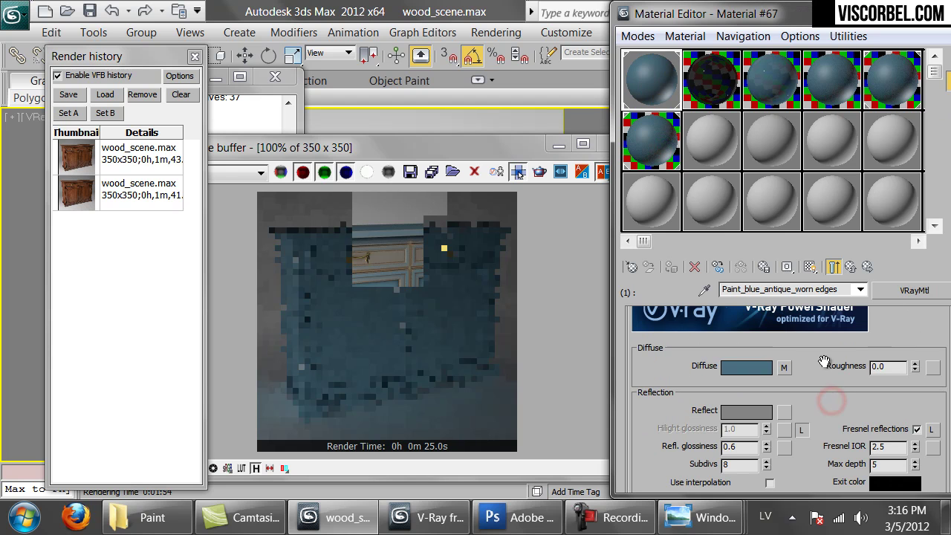
click(783, 367)
double_click(902, 334)
text(1.0cm)
scroll(679, 335, down, 5)
- Drive the dirt radius with a dr_ grunge bitmap from the DIRT folder, then close the render window
click(827, 379)
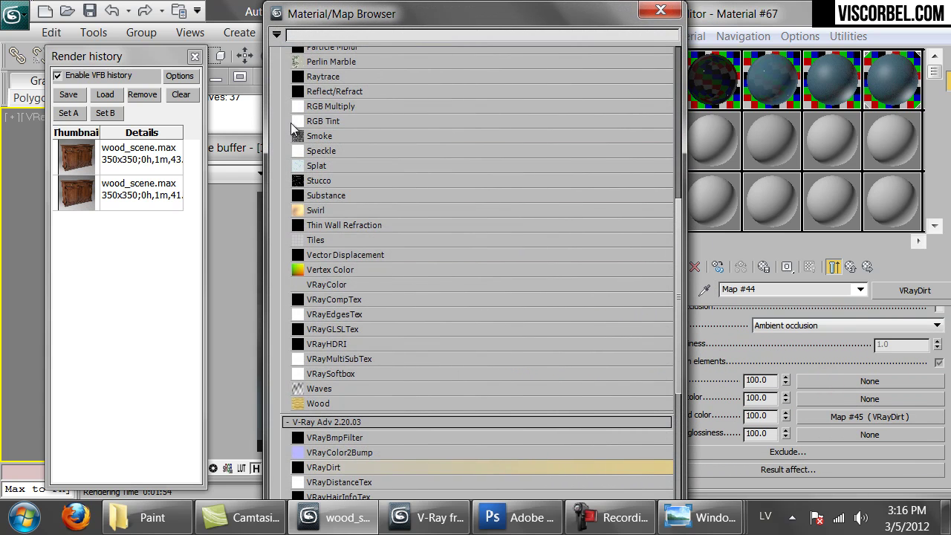
scroll(353, 145, up, 5)
scroll(319, 102, up, 4)
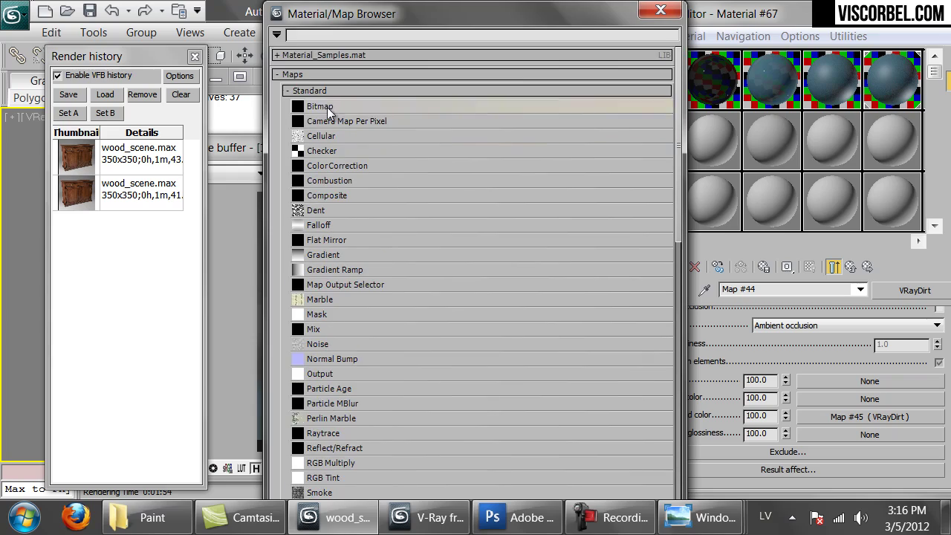
double_click(321, 106)
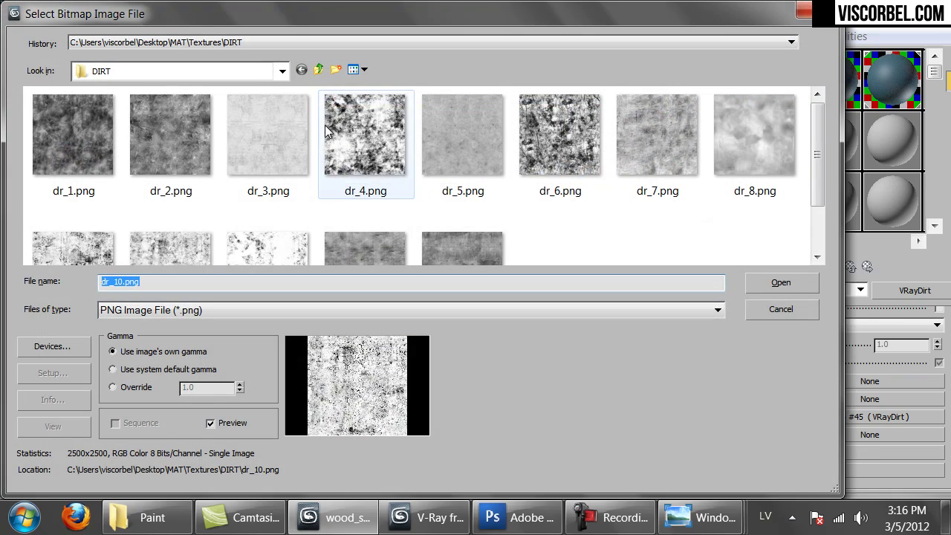
double_click(545, 143)
click(549, 147)
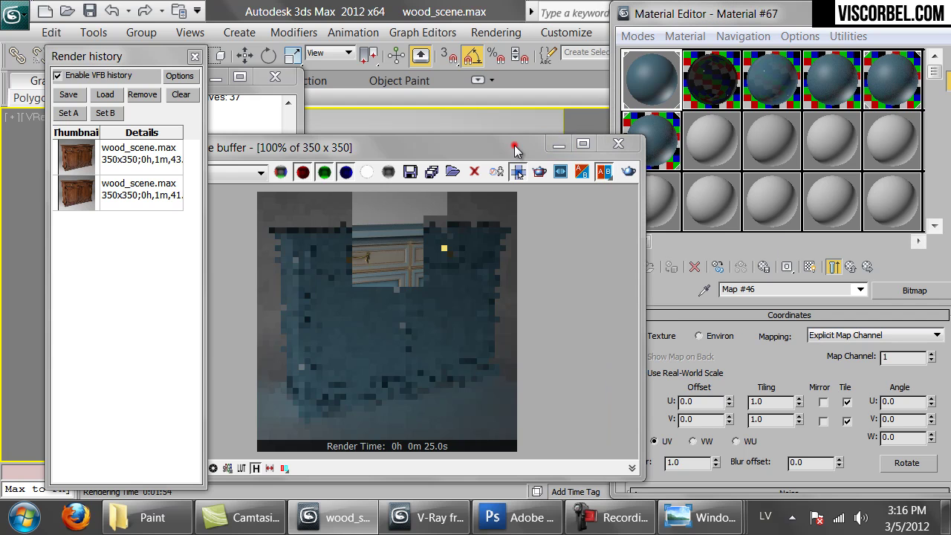
click(618, 143)
- Show the grunge map in the viewport, use real-world scale at 100 cm by 100 cm, and close the editor
click(807, 267)
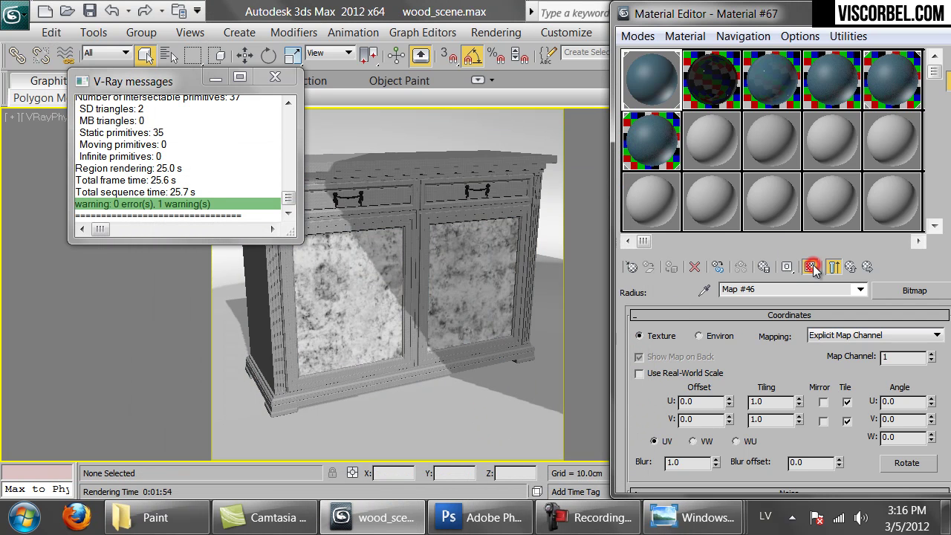
click(663, 374)
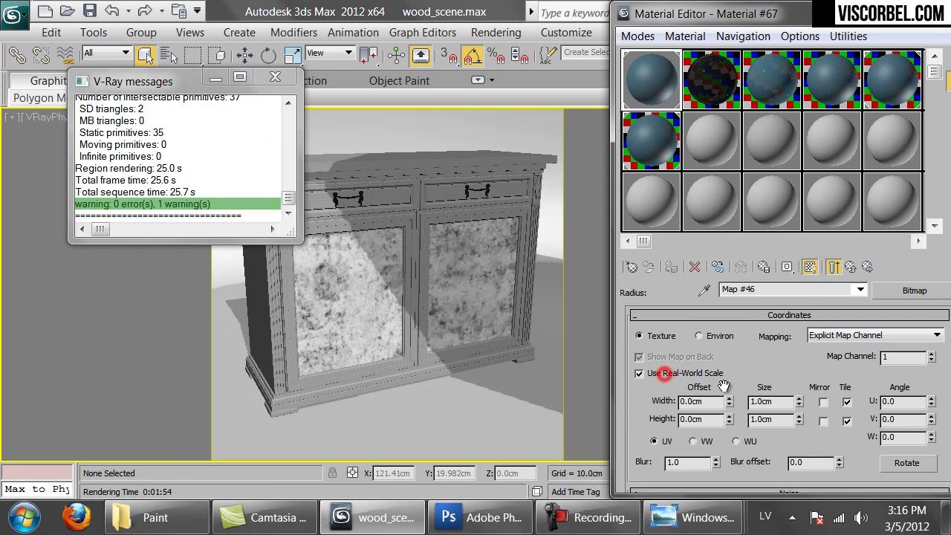
double_click(762, 401)
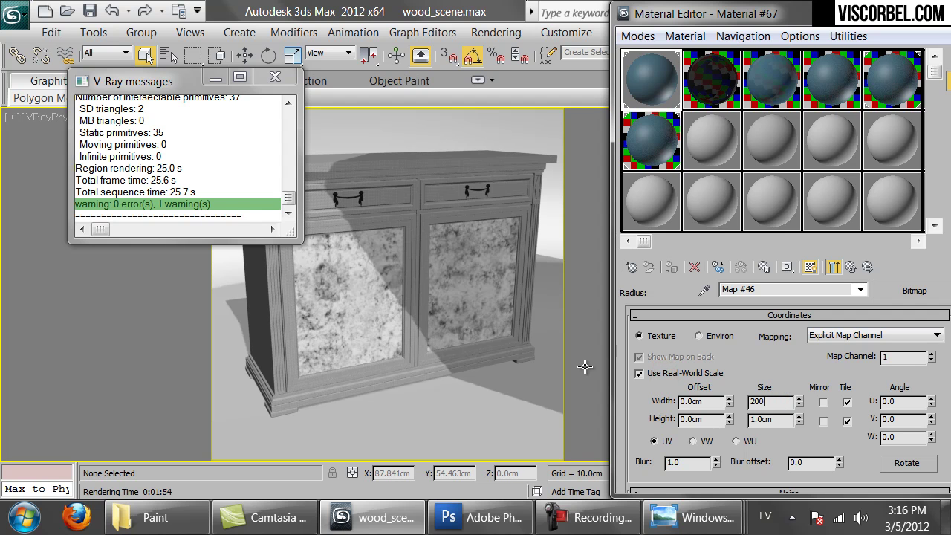
text(200)
key(Return)
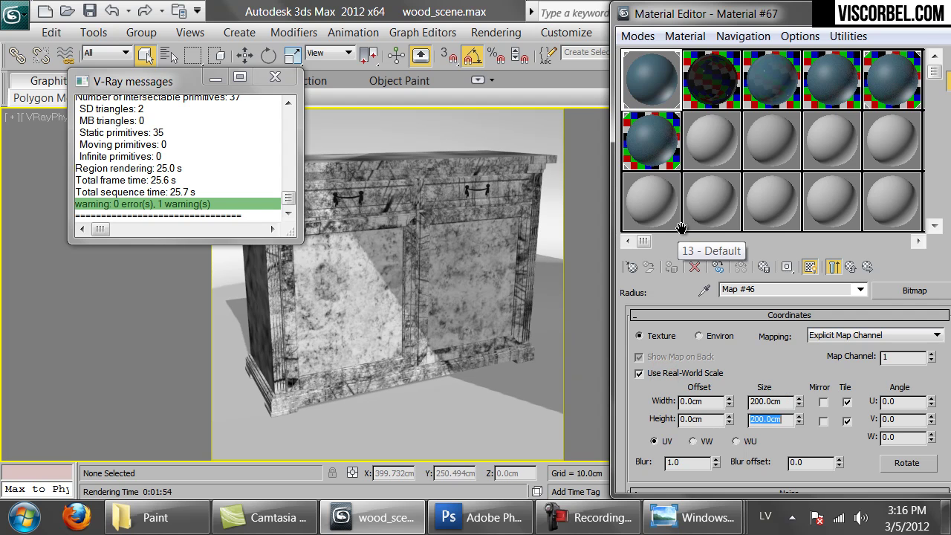
click(758, 402)
double_click(757, 401)
text(100)
key(Tab)
text(100)
key(Return)
click(935, 15)
- Render the cabinet to see the blue paint with grungy wear on the lower doors
click(889, 61)
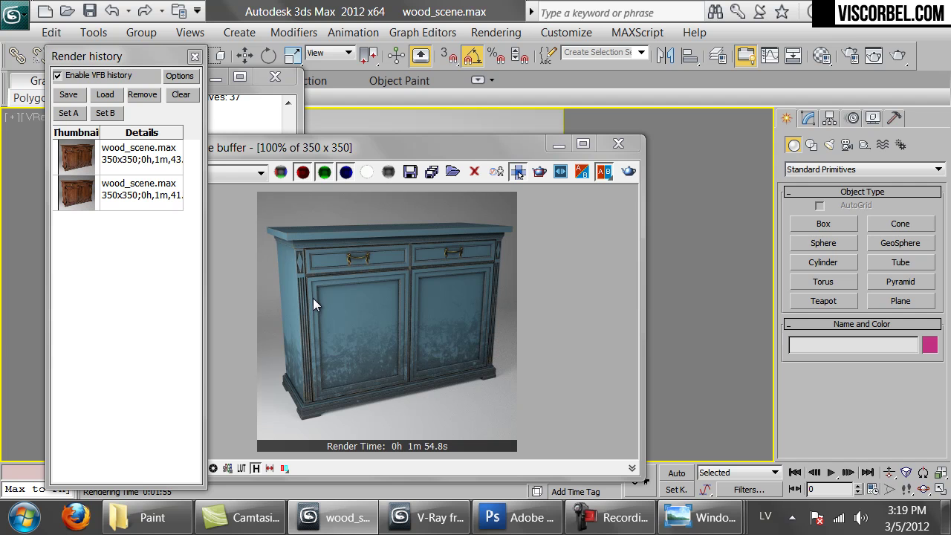
- Close the render, reopen the Material Editor with M, and select the Paint_blue material
click(627, 146)
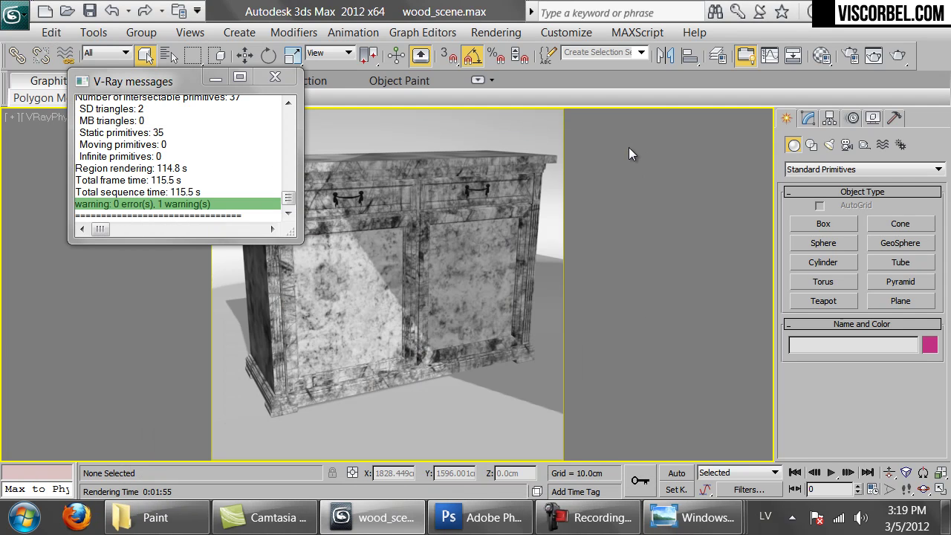
key(m)
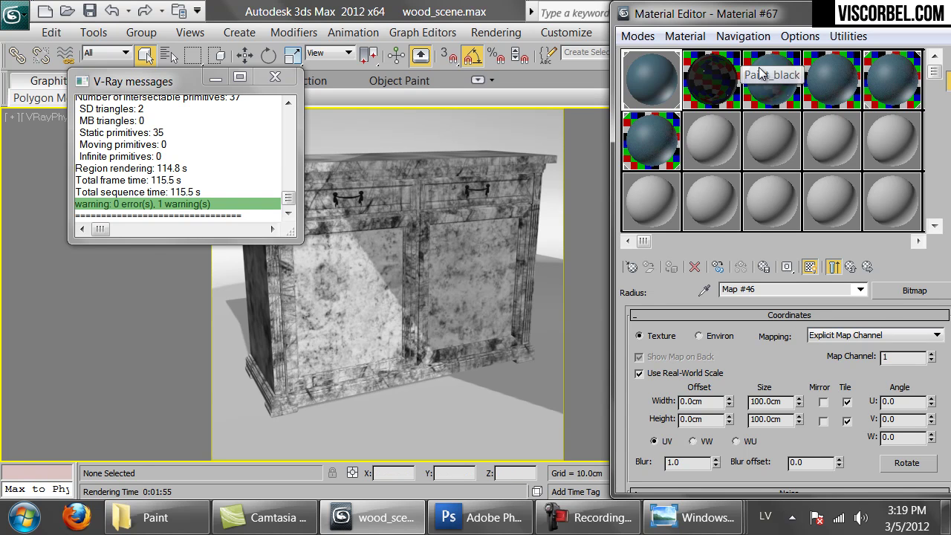
click(759, 74)
click(716, 86)
click(768, 89)
click(831, 87)
click(715, 85)
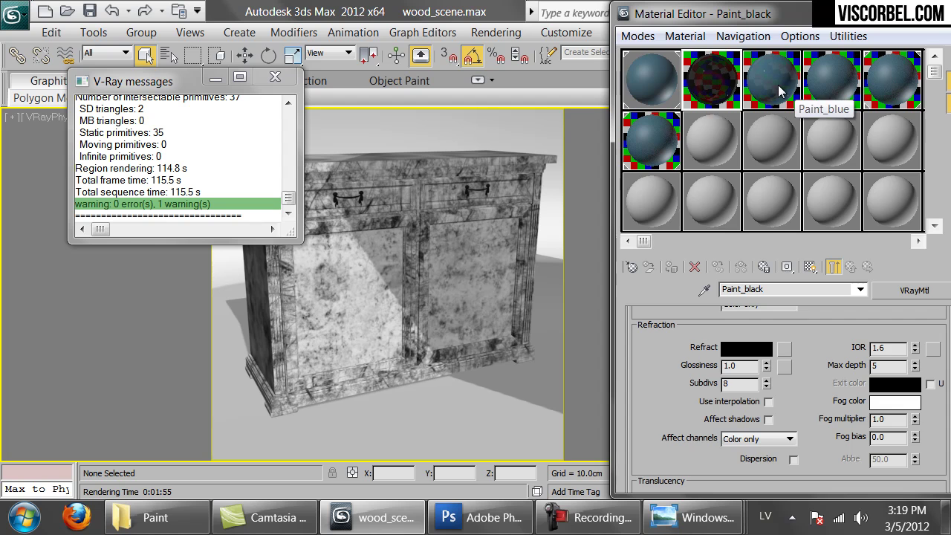
click(779, 90)
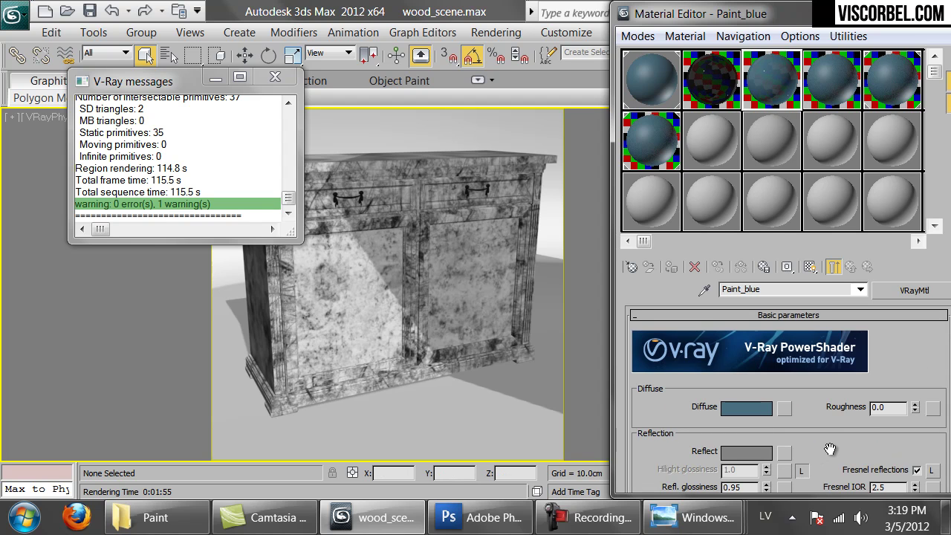